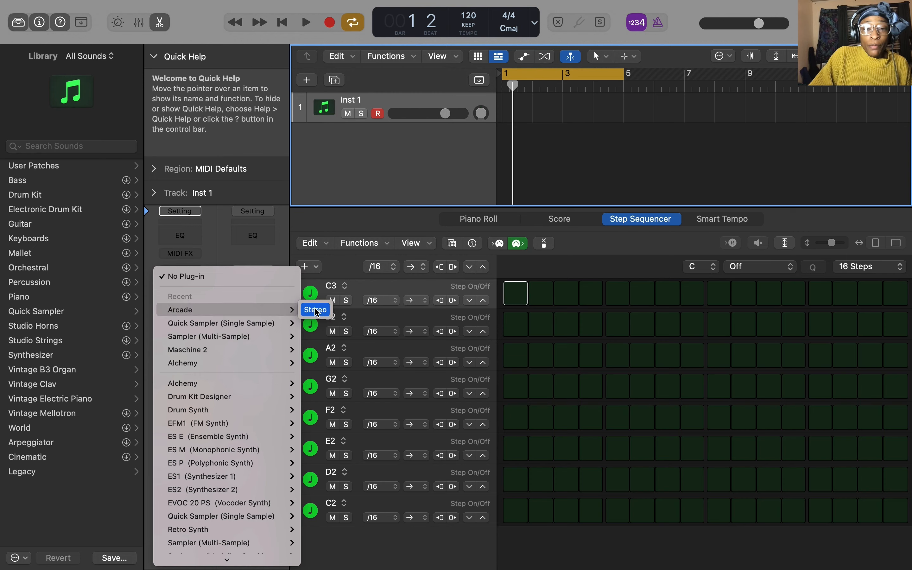
Step: Load Arcade in stereo as the instrument on the Inst 1 track and create a new Sampler Kit, discarding unsaved changes
left_click(315, 309)
left_click_drag(659, 105, 574, 71)
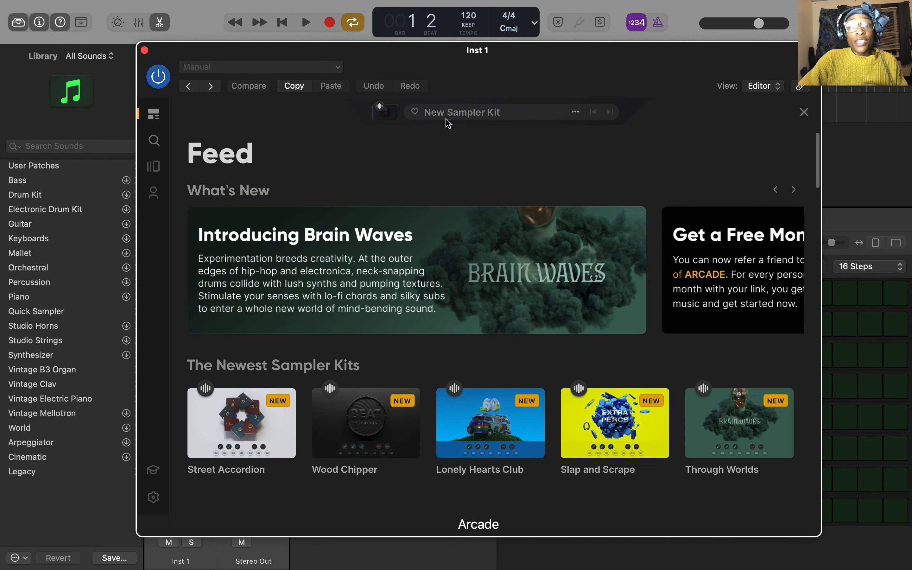
left_click(577, 117)
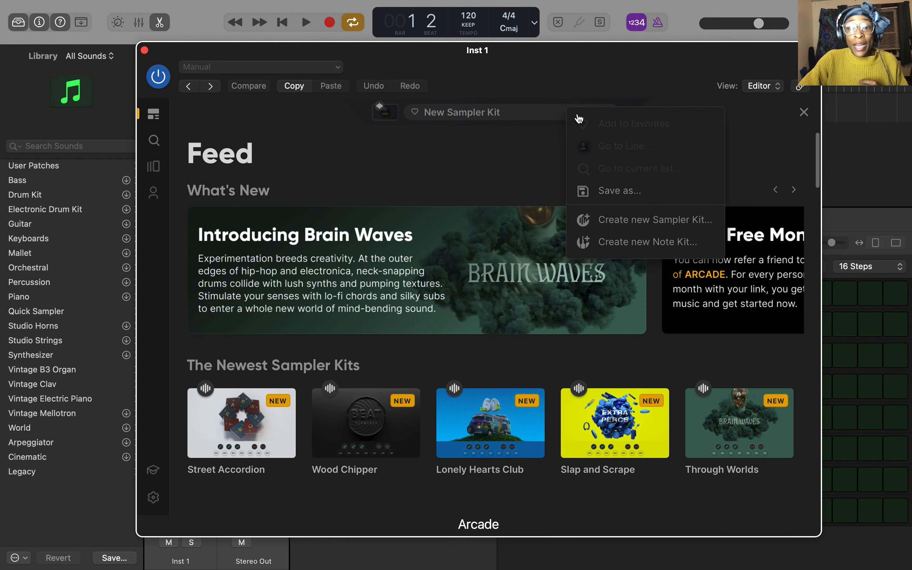
left_click(640, 220)
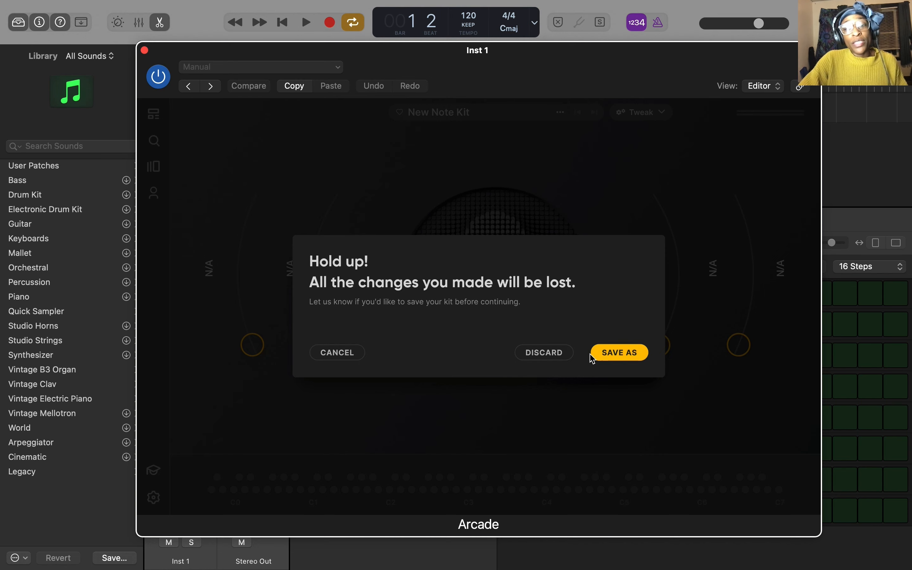
left_click(558, 358)
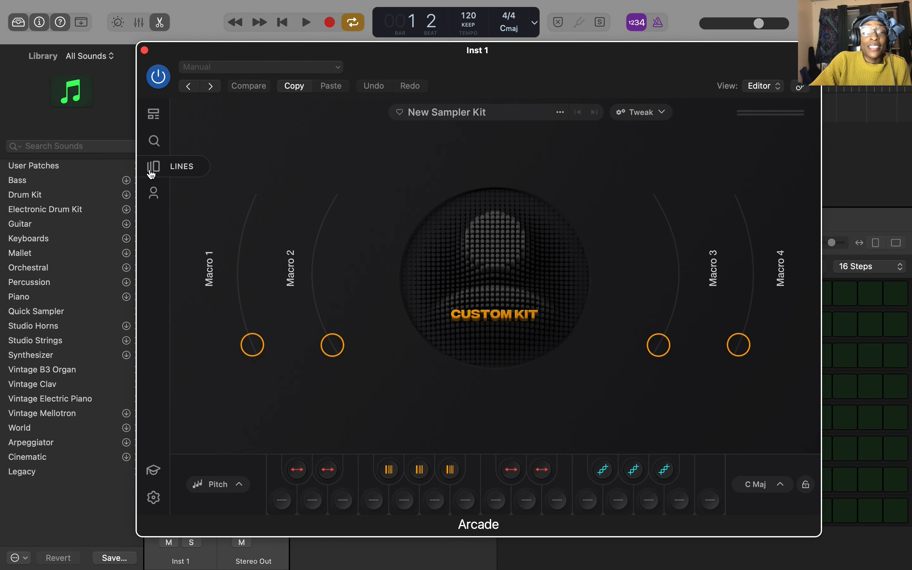
Step: Browse Arcade's Lines and open the page of The 80s line
left_click(152, 170)
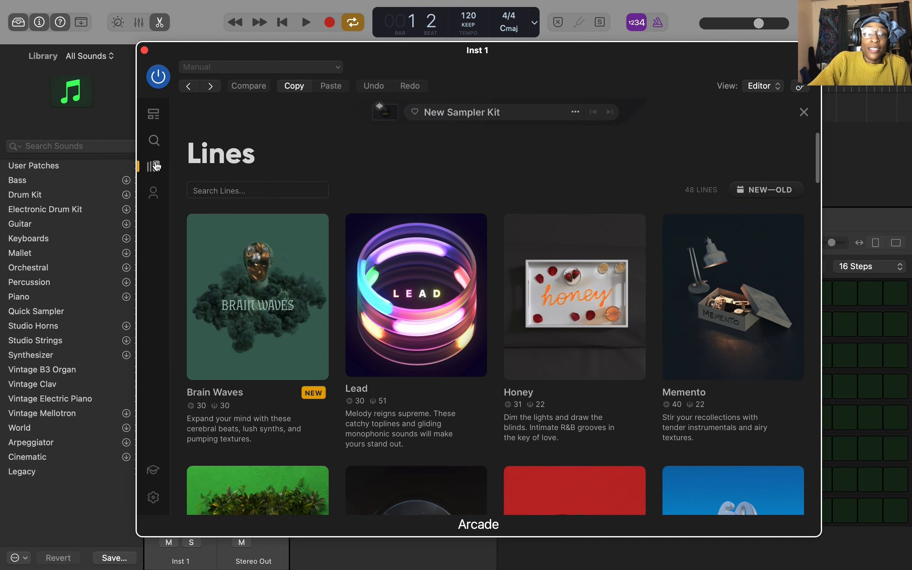
left_click(155, 116)
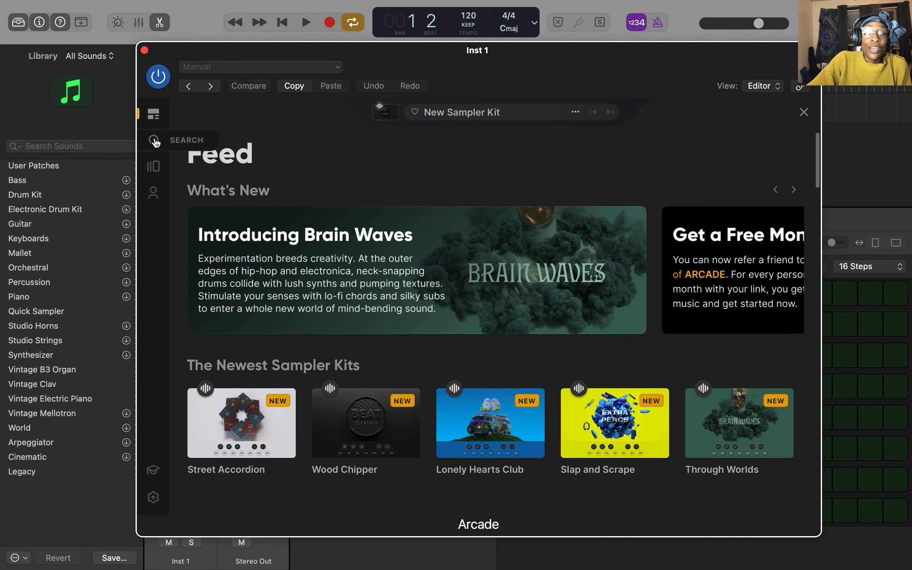
left_click(153, 168)
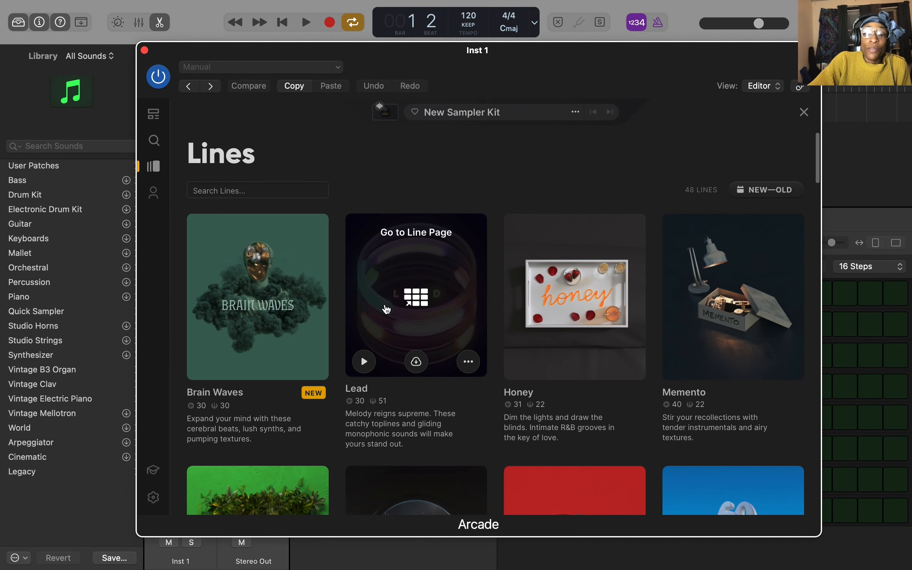
scroll(387, 302, "down", 5)
scroll(386, 310, "down", 5)
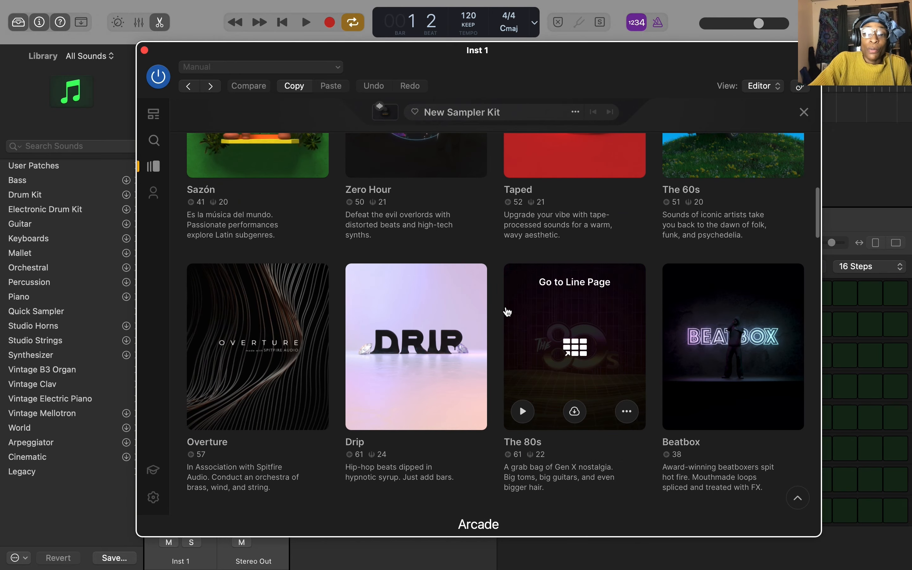
left_click(570, 310)
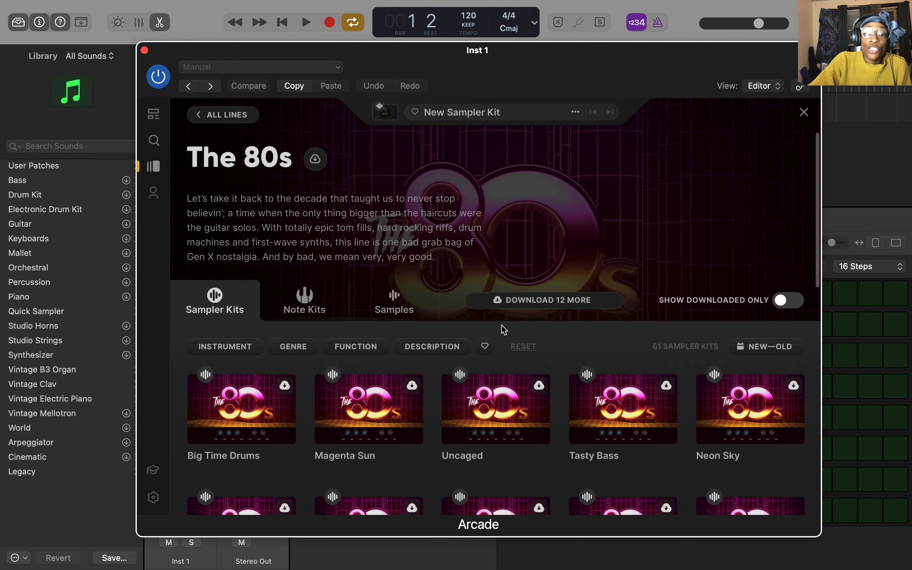
Step: Show the individual samples of The 80s line and look through the list
mouse_move(347, 387)
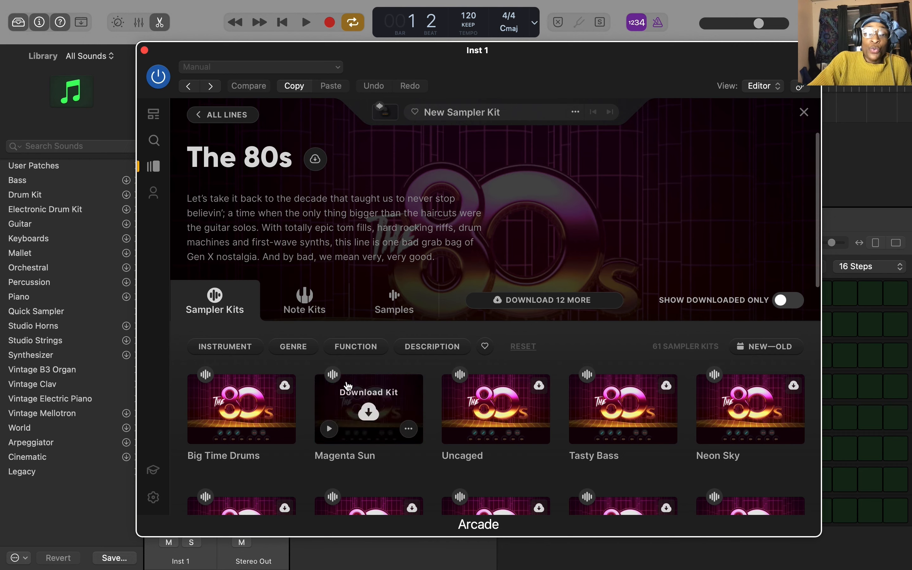
left_click(389, 312)
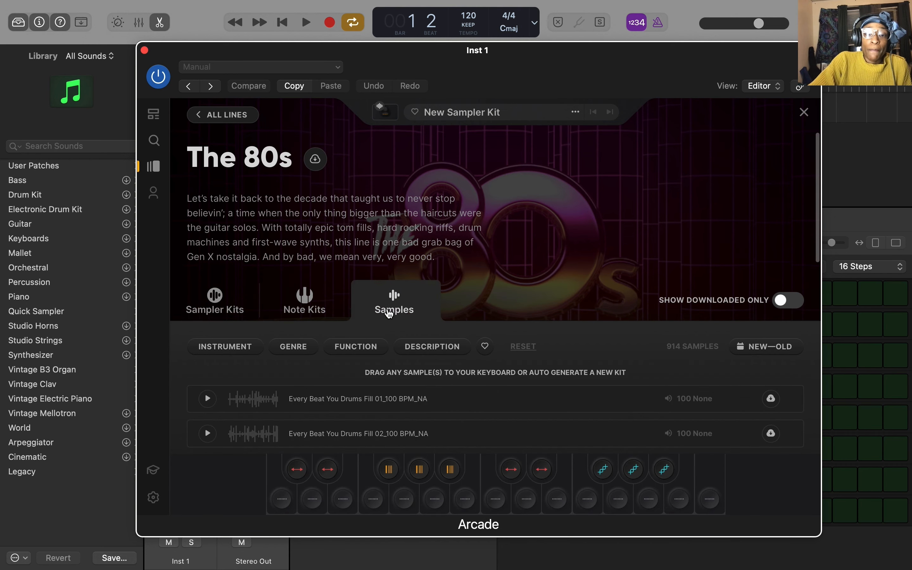
scroll(406, 426, "down", 3)
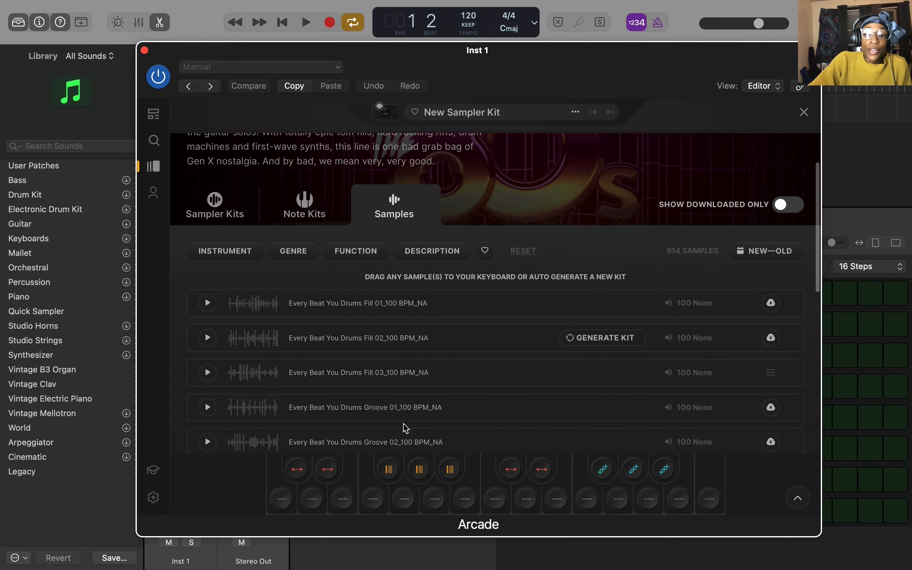
scroll(407, 428, "down", 1)
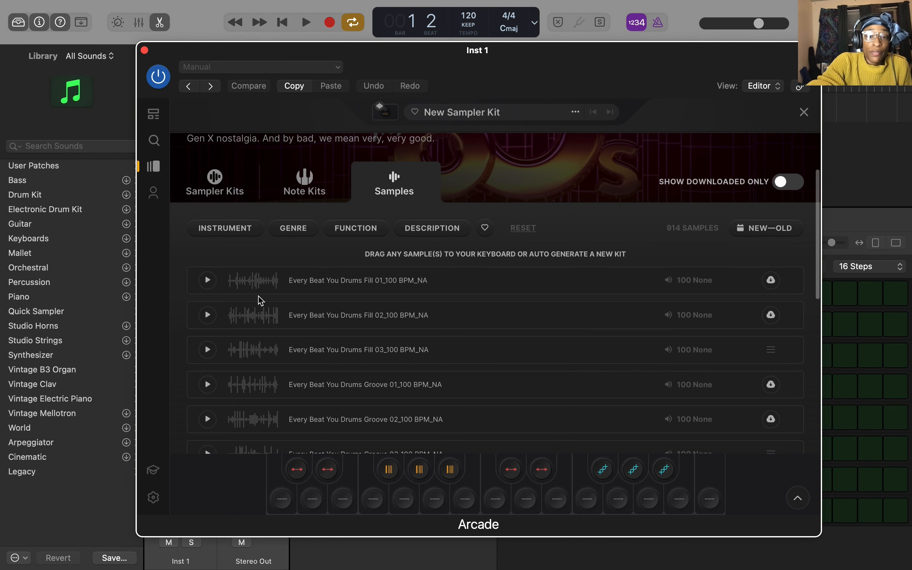
scroll(265, 365, "down", 5)
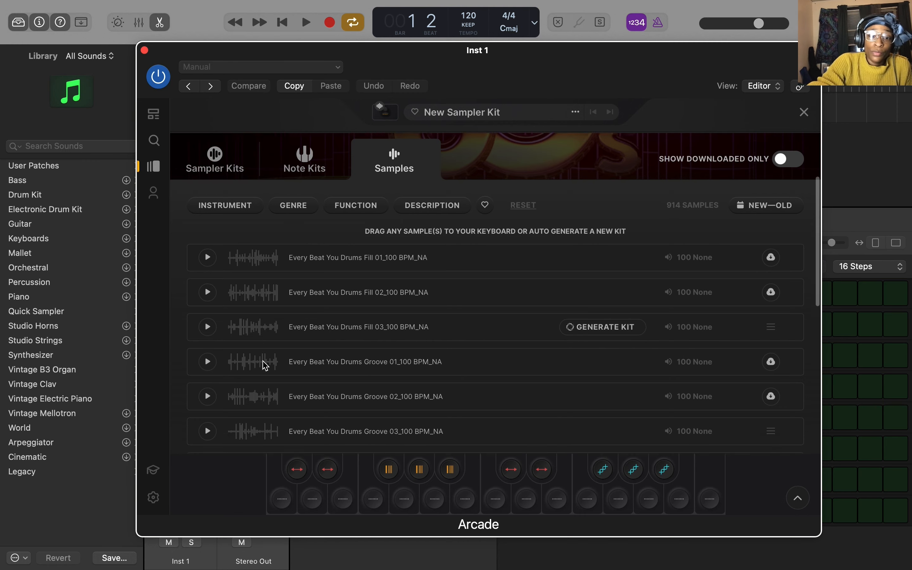
scroll(265, 364, "up", 10)
scroll(265, 365, "up", 3)
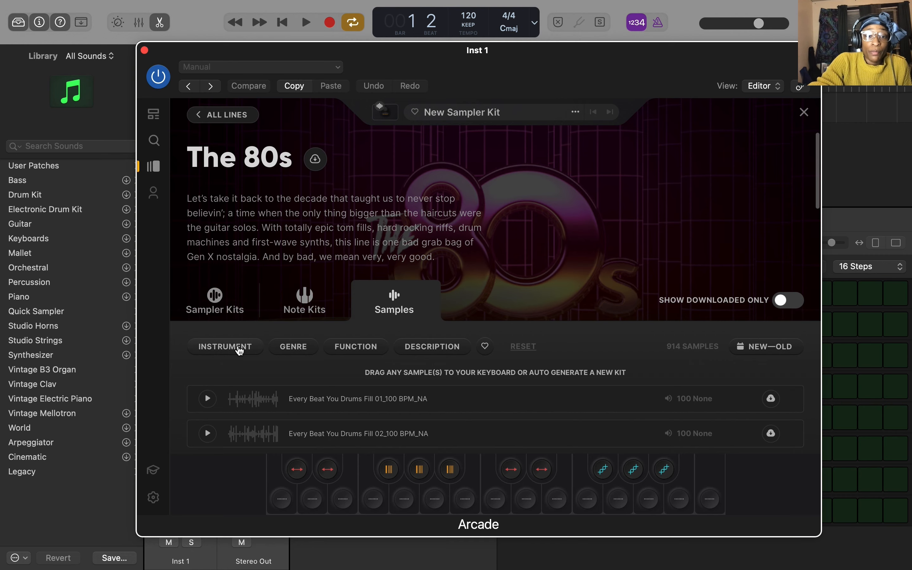
Step: Filter the line's samples by the Kick instrument
left_click(240, 350)
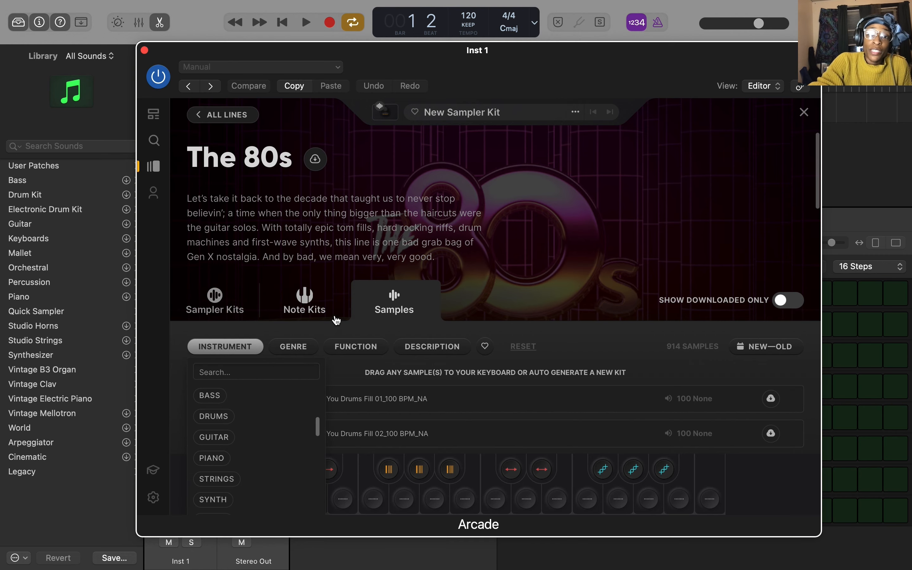
left_click_drag(468, 86, 465, 56)
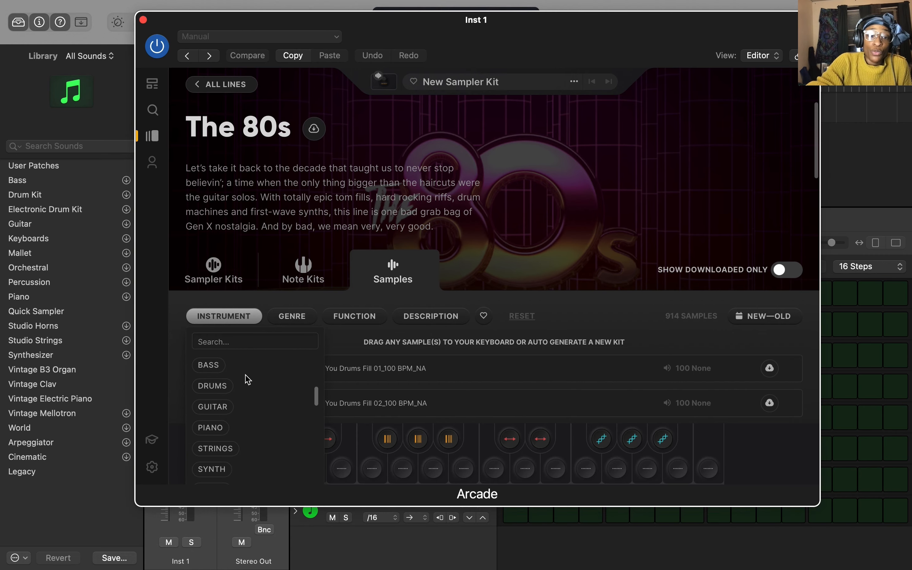
scroll(244, 426, "down", 1)
scroll(238, 416, "up", 1)
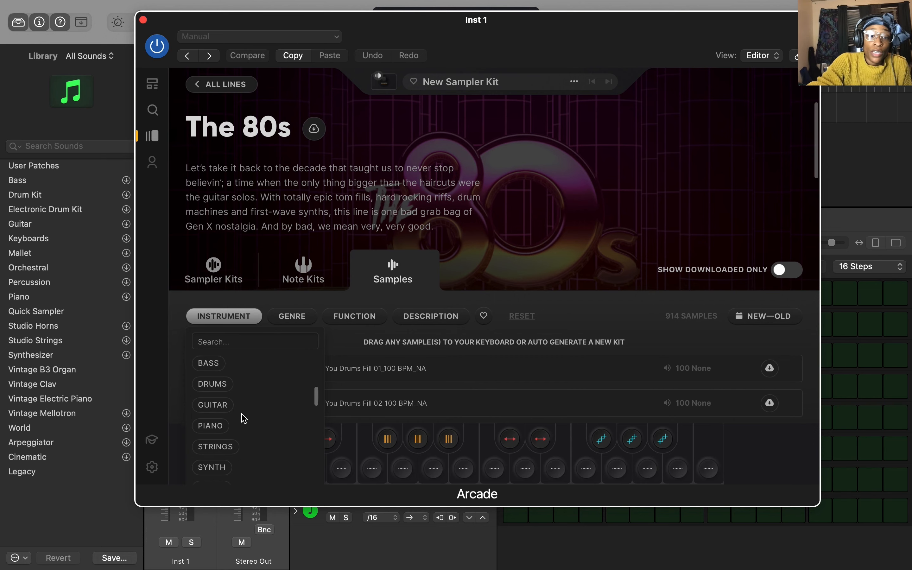
scroll(232, 426, "down", 1)
scroll(232, 426, "down", 5)
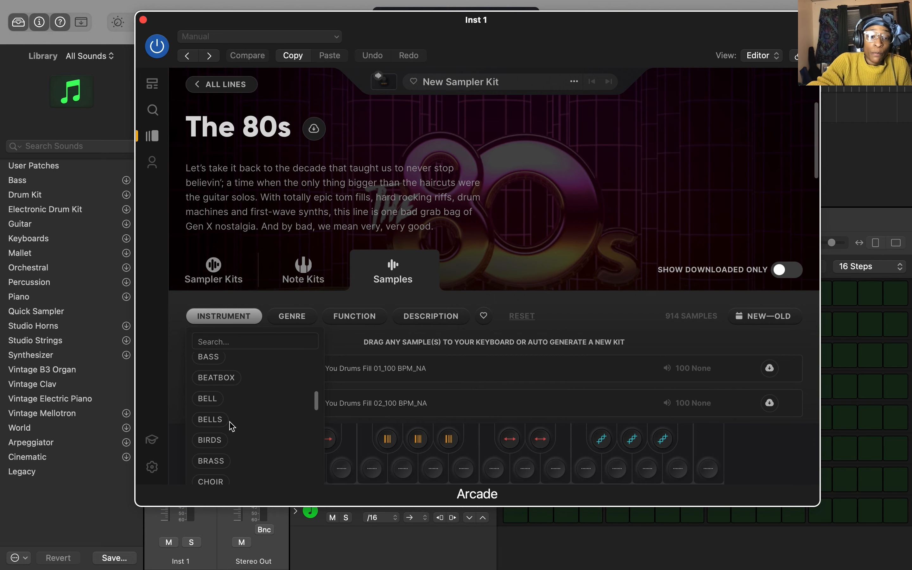
scroll(232, 426, "down", 2)
scroll(229, 426, "down", 2)
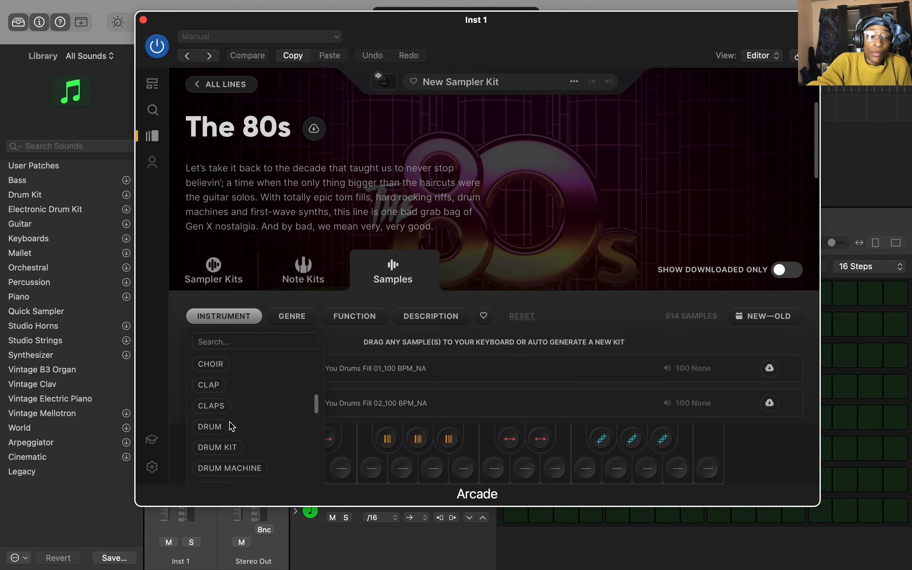
scroll(240, 439, "down", 6)
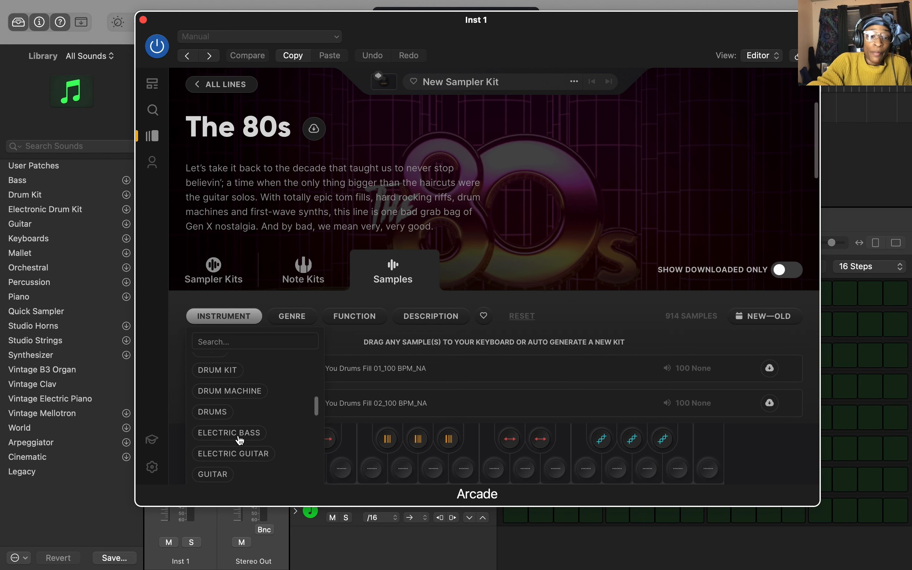
scroll(240, 439, "down", 2)
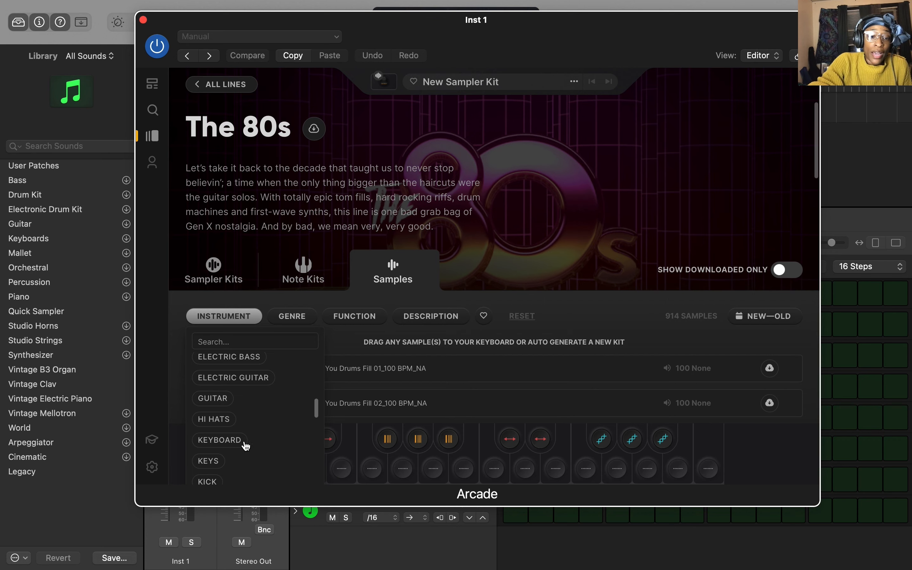
scroll(245, 449, "down", 2)
scroll(260, 445, "down", 2)
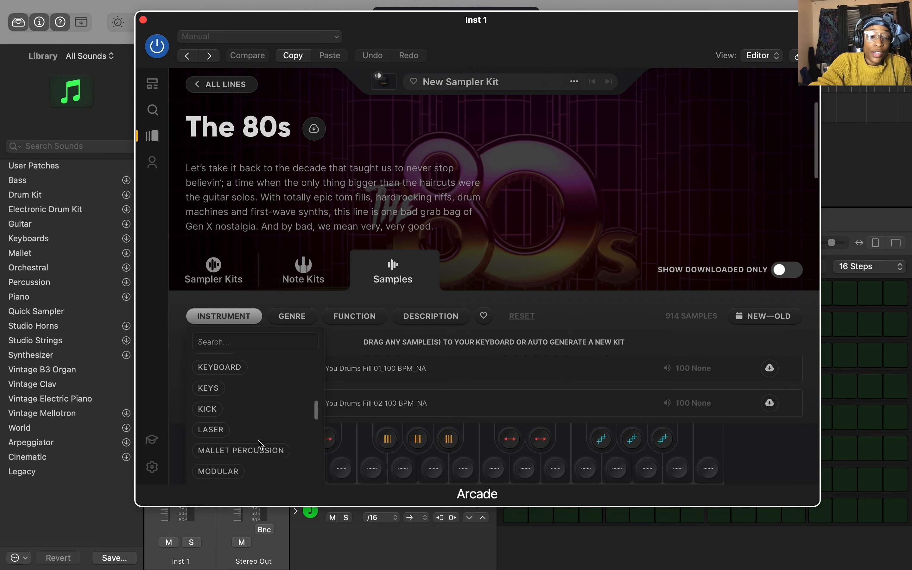
left_click(208, 404)
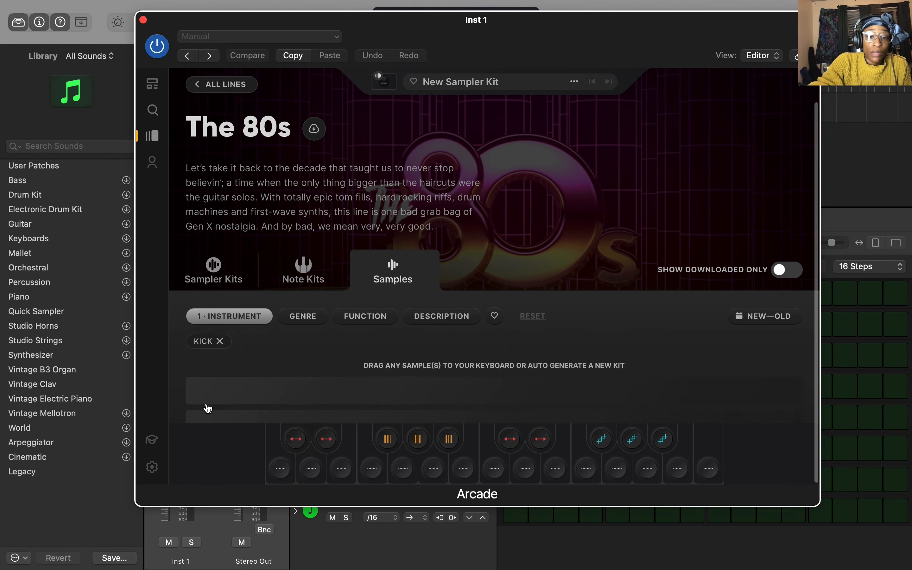
Step: Audition the Video Killer Drums Intro 02_136 BPM_NA sample from the kick results
scroll(317, 383, "down", 2)
scroll(318, 384, "down", 5)
left_click(281, 297)
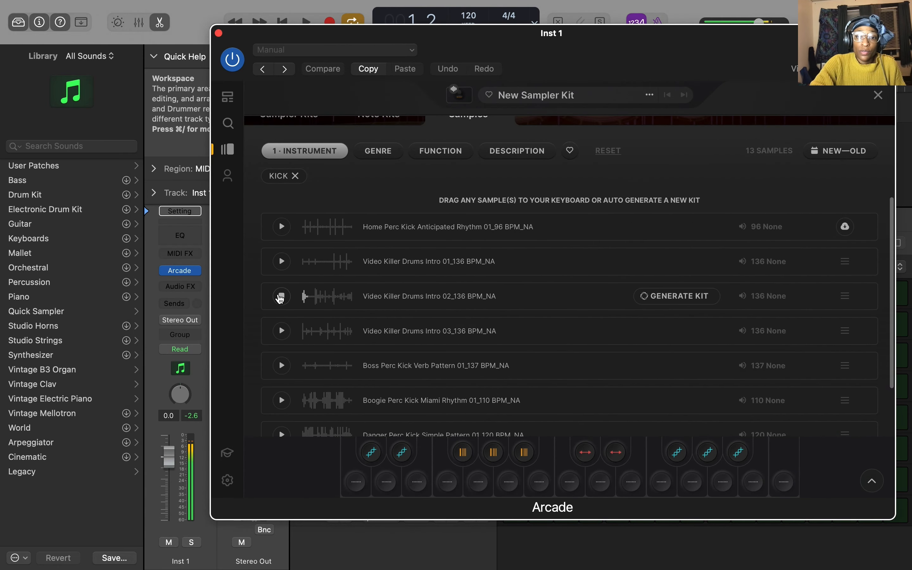
left_click(281, 296)
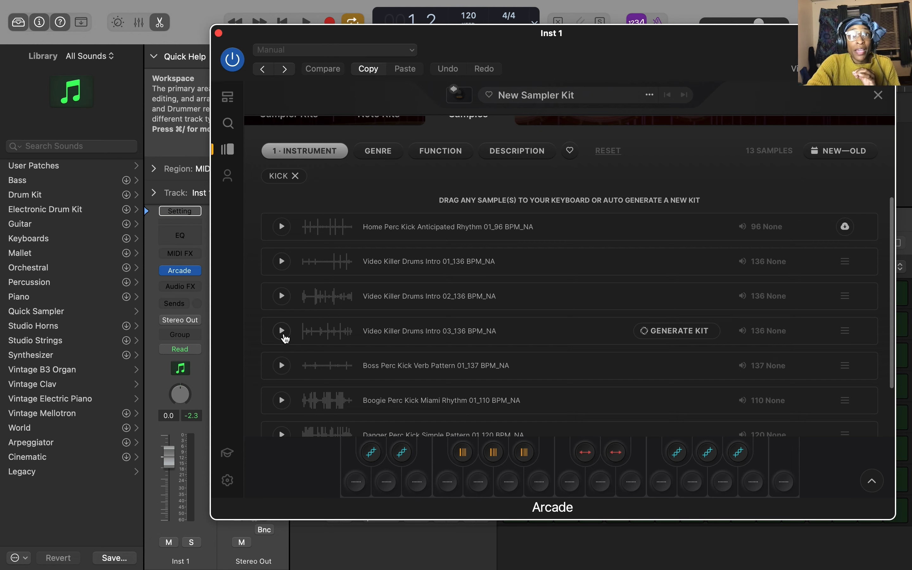
Step: Audition the Chase Kick Pitched Pattern 01_120 BPM_NA sample and assign it to the eighth white key of the kit
scroll(279, 368, "down", 6)
left_click(283, 373)
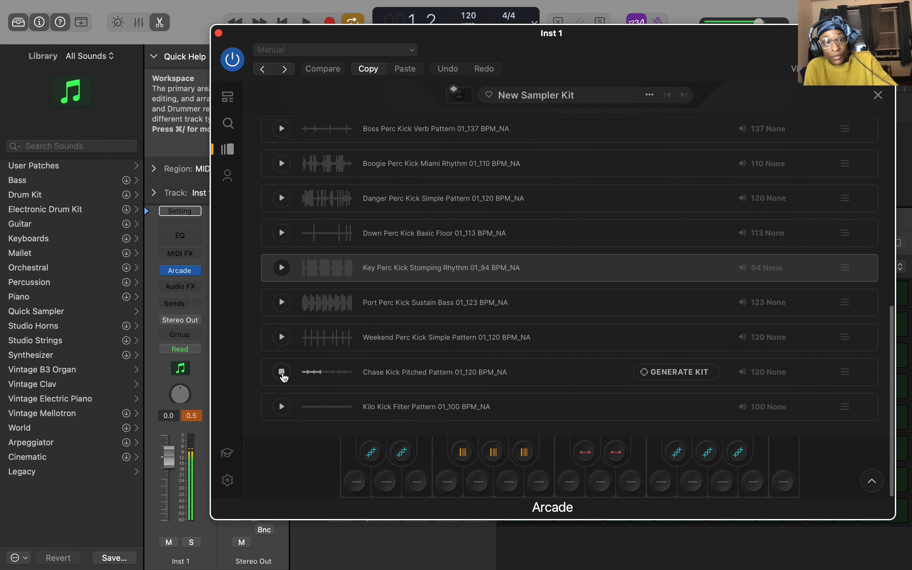
left_click(281, 372)
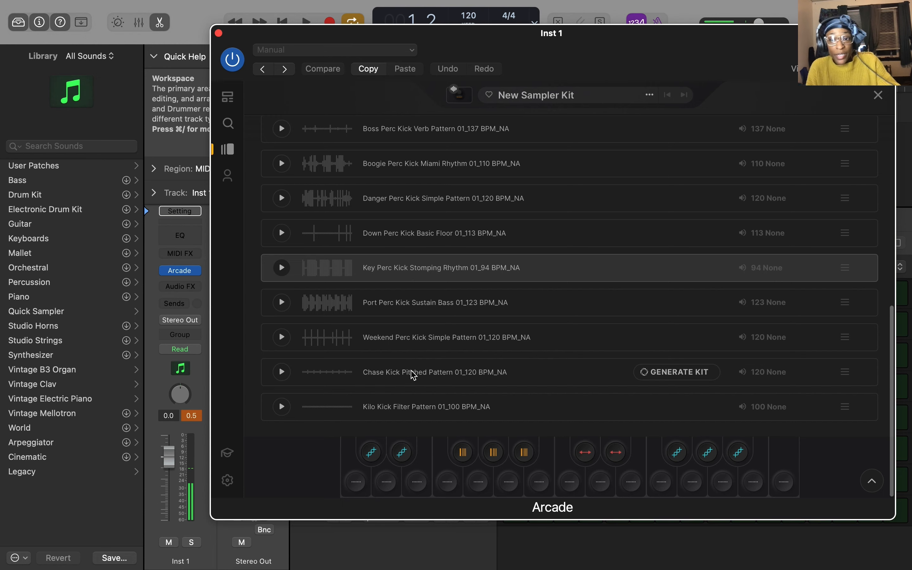
Step: Replace the Kick instrument filter with Clap for the line's samples
scroll(414, 374, "up", 8)
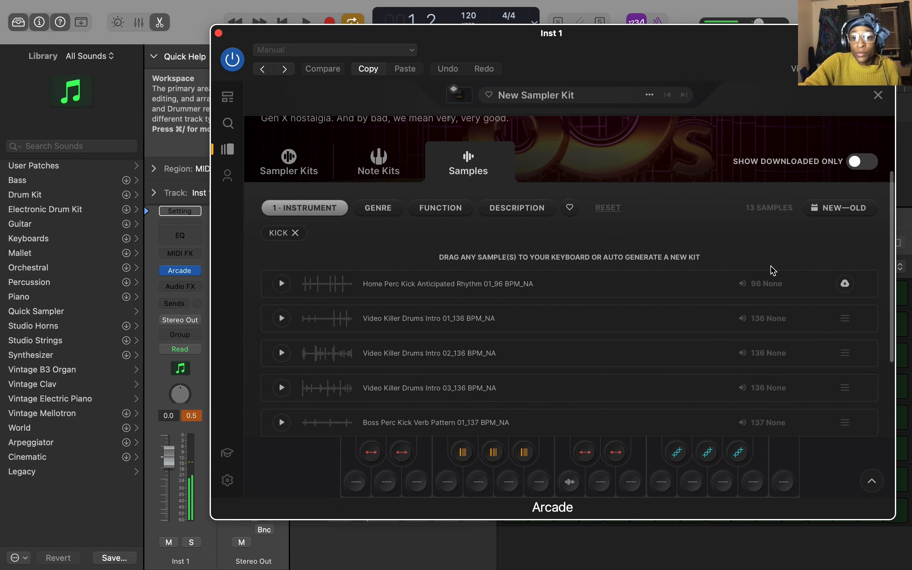
left_click(297, 234)
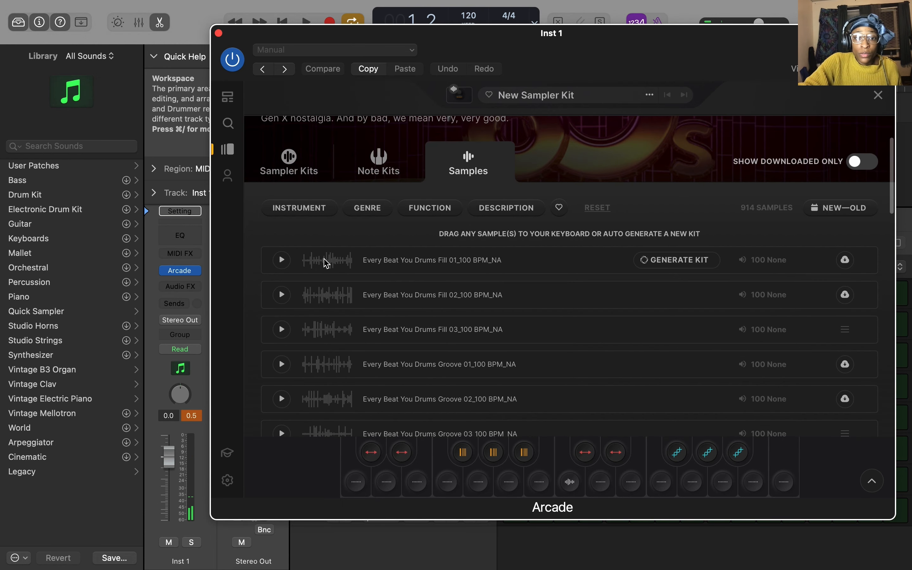
left_click(306, 213)
scroll(287, 339, "down", 10)
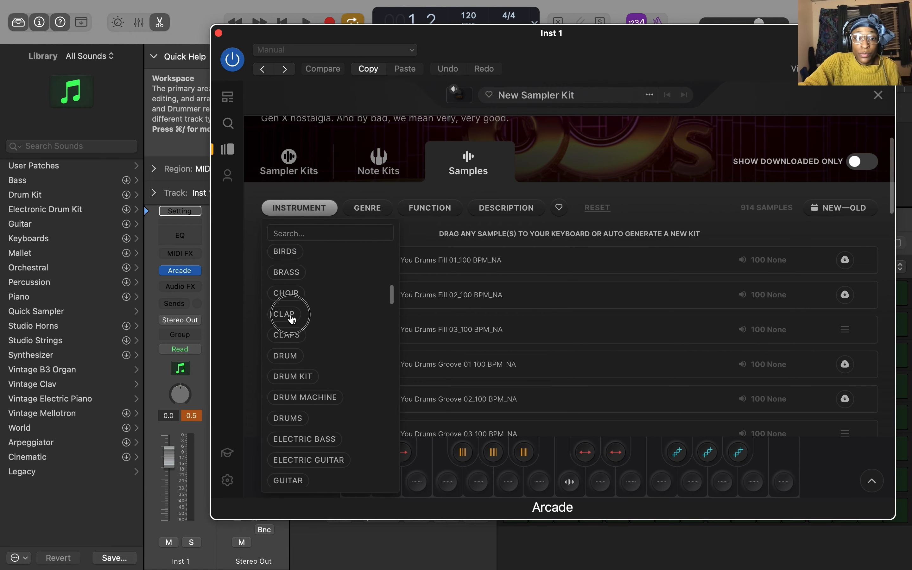
left_click(290, 316)
scroll(317, 401, "down", 5)
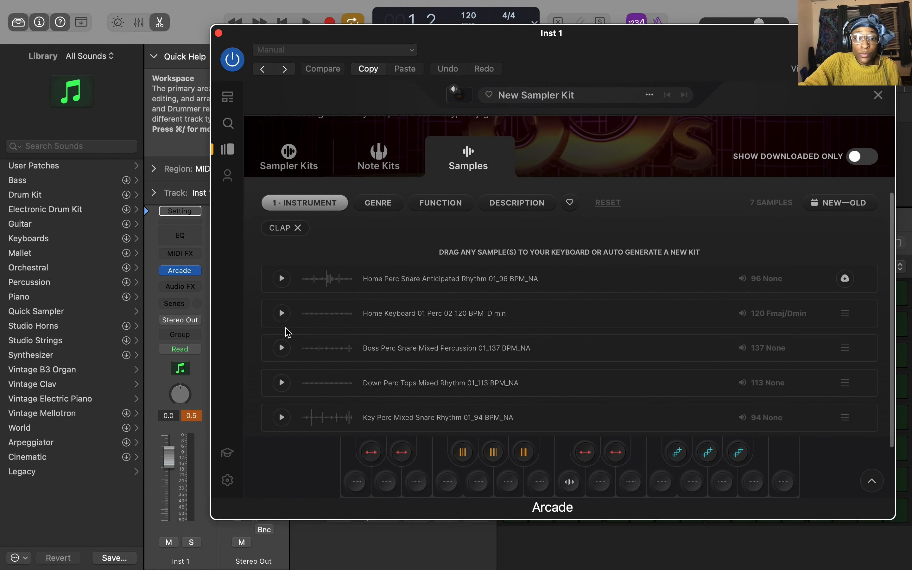
Step: Audition the Home Perc Snare Anticipated Rhythm 01_96 BPM_NA sample and download it
left_click(282, 281)
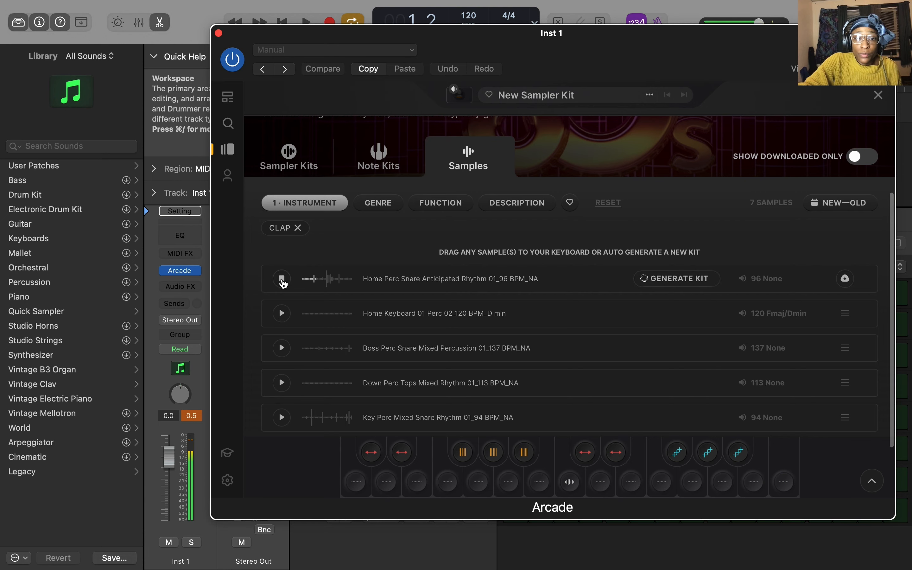
left_click(282, 281)
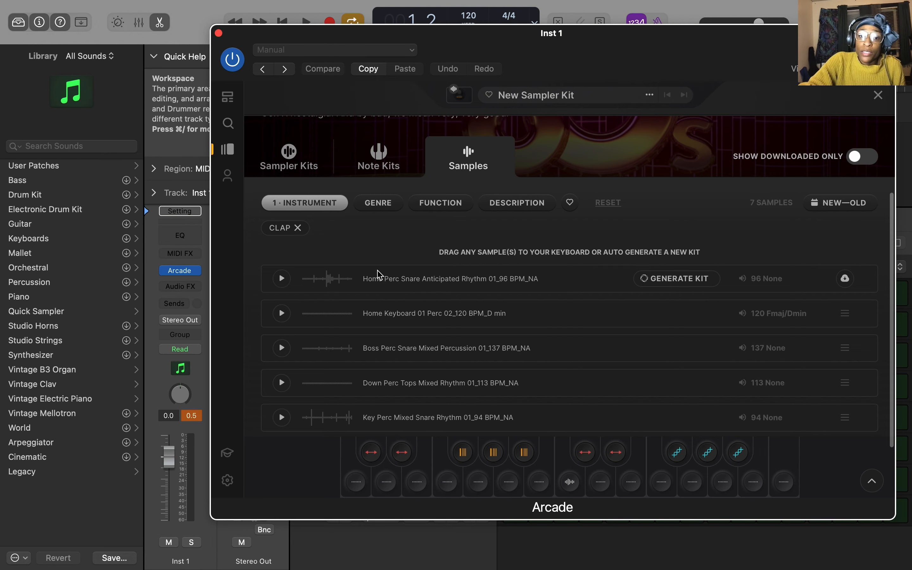
left_click(845, 279)
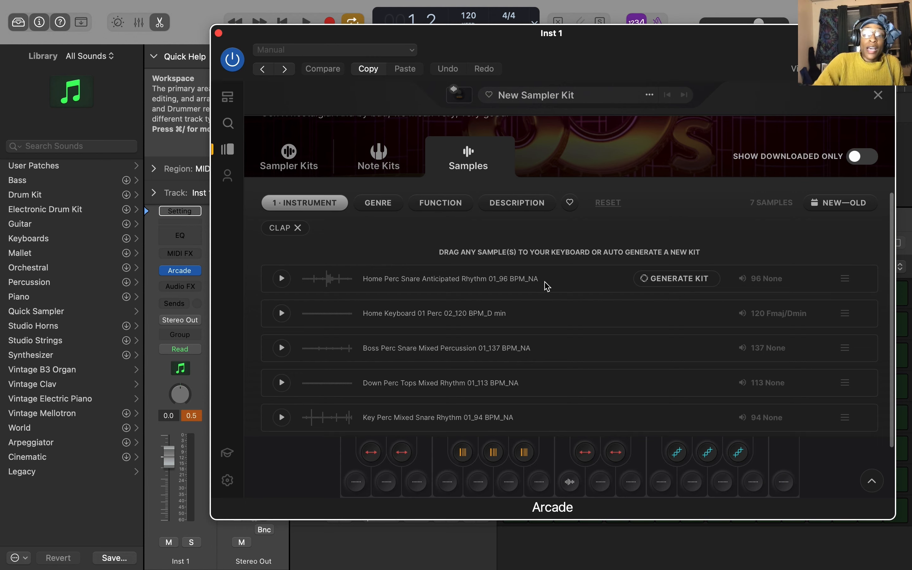
Step: Assign Home Perc Snare Anticipated Rhythm 01_96 BPM_NA to the tenth white key and Kilo Snare Stacked Pattern 01_100 BPM_NA to the ninth
left_click_drag(281, 276, 631, 481)
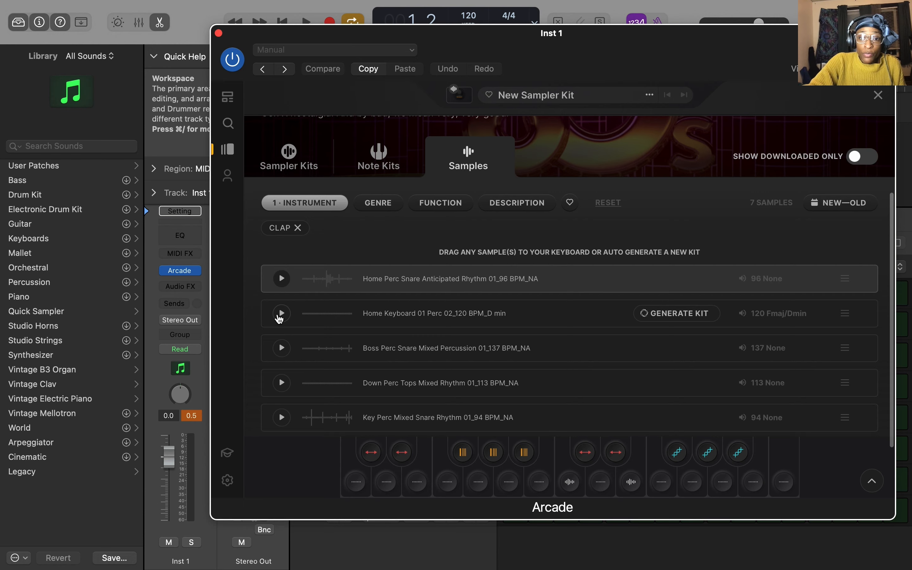
left_click(279, 315)
scroll(281, 362, "down", 3)
left_click(282, 406)
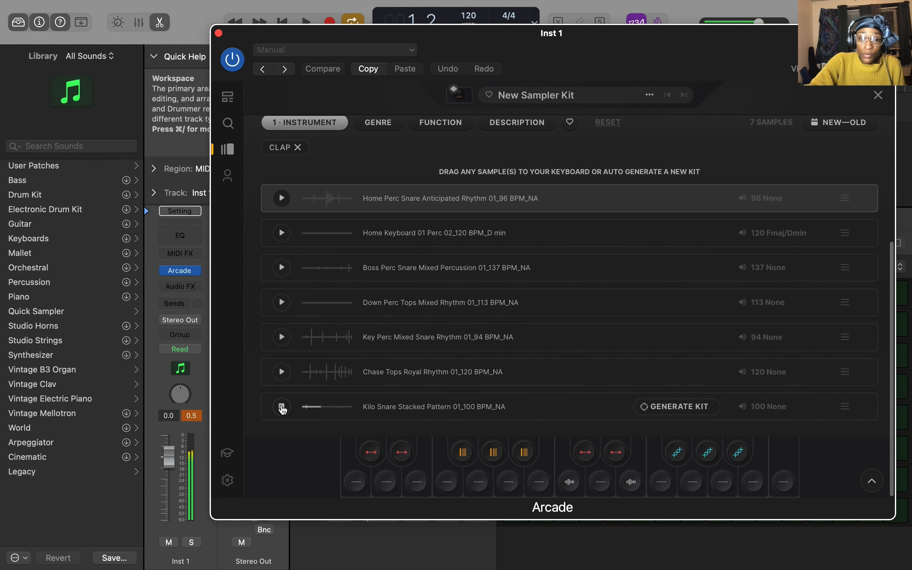
left_click_drag(332, 407, 602, 484)
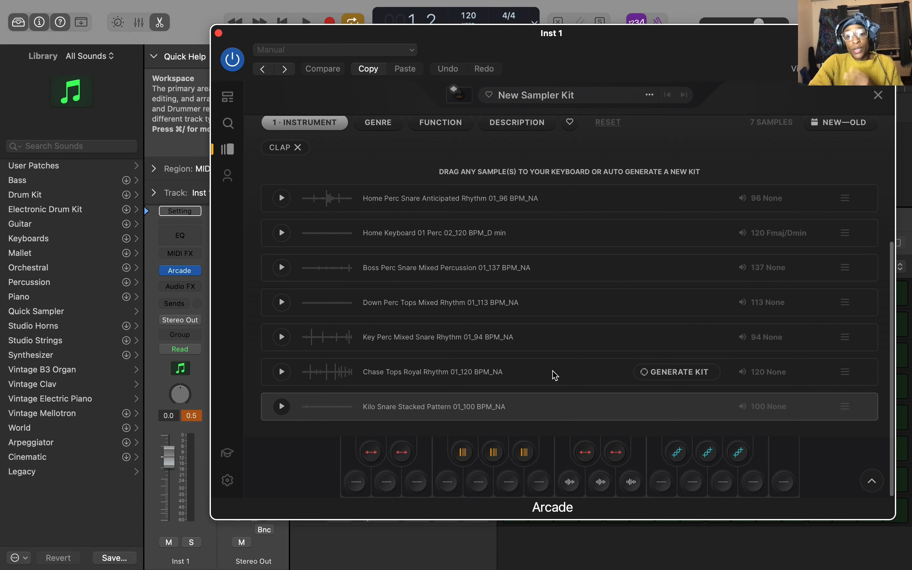
Step: Replace the Clap instrument filter with Hi Hats for the line's samples
scroll(447, 272, "up", 5)
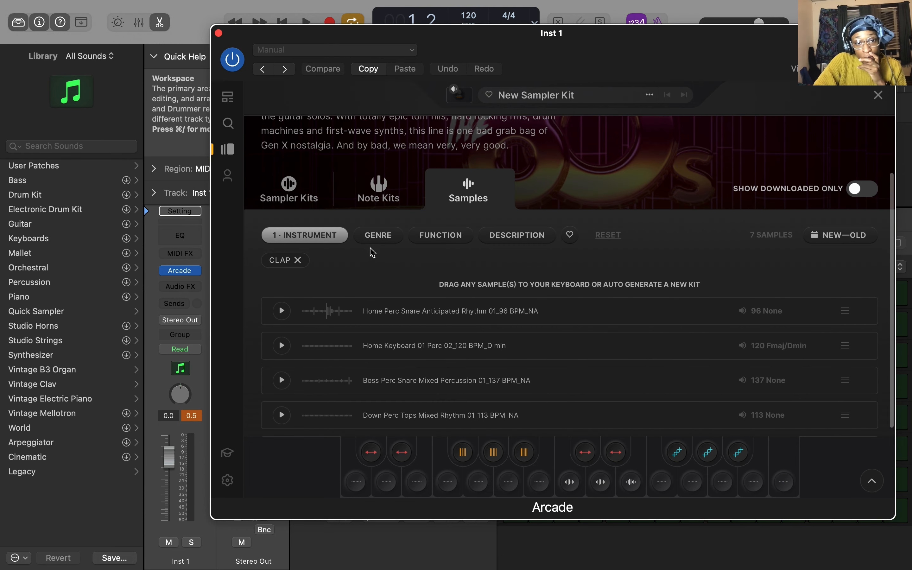
left_click(298, 260)
left_click(299, 235)
scroll(319, 378, "down", 3)
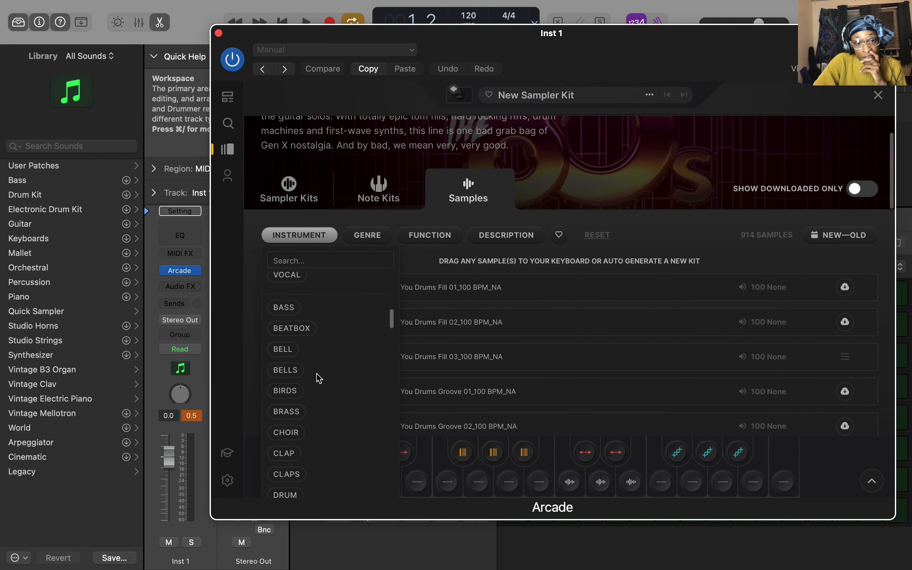
scroll(319, 379, "down", 6)
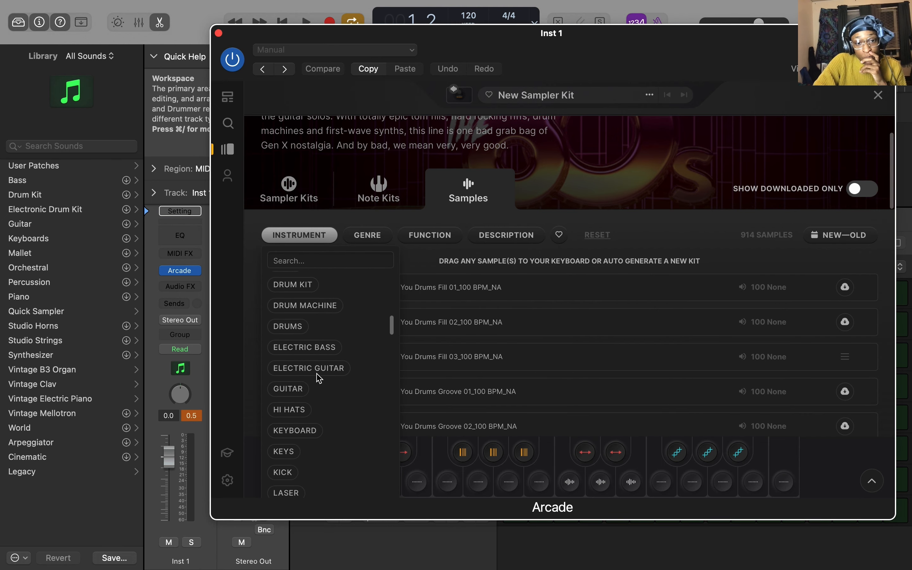
left_click(294, 414)
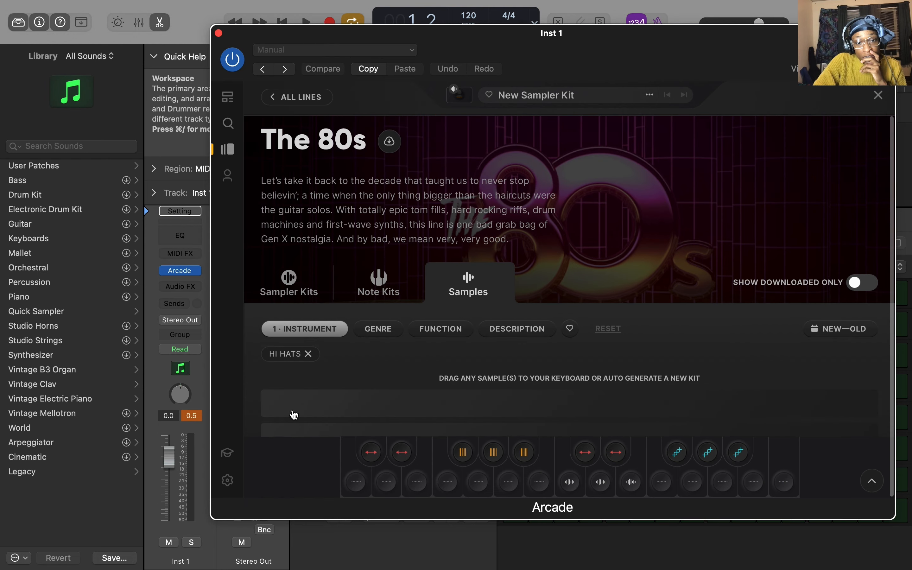
Step: Assign Boogie Perc Hihat Hollis Rhythm 02_110 BPM_NA to the eleventh white key and Danger Perc Mixed Hybrid Rhythm 01_120 BPM_NA to the twelfth
scroll(289, 377, "down", 3)
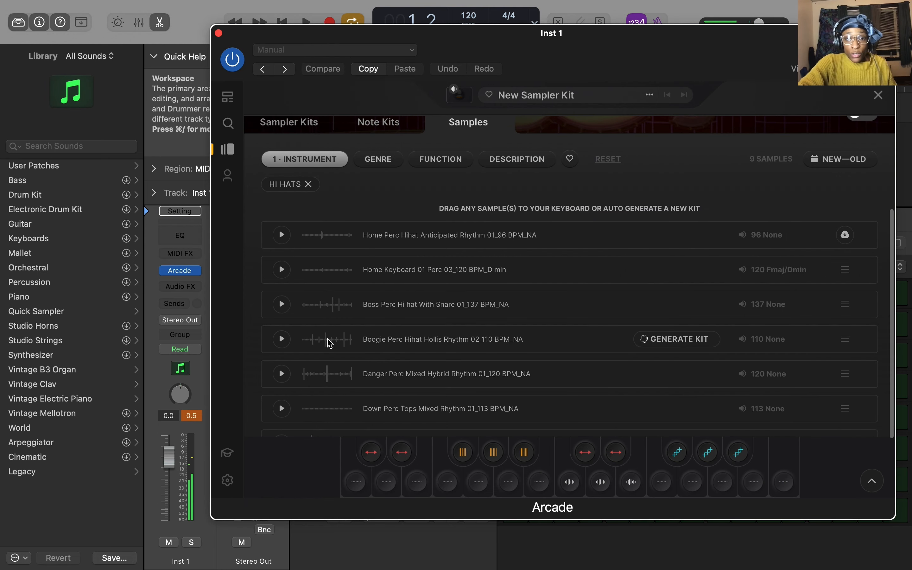
left_click_drag(327, 339, 661, 485)
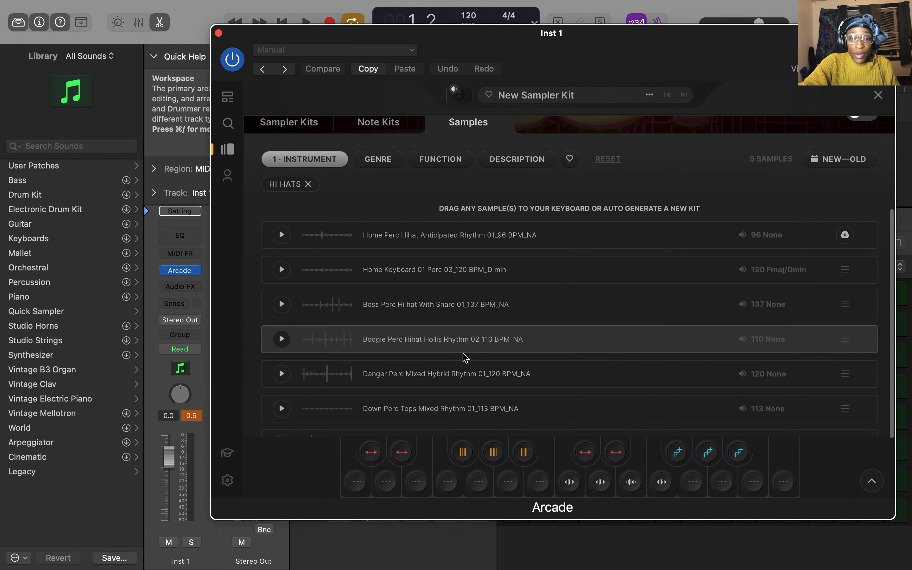
scroll(465, 358, "down", 2)
left_click(282, 348)
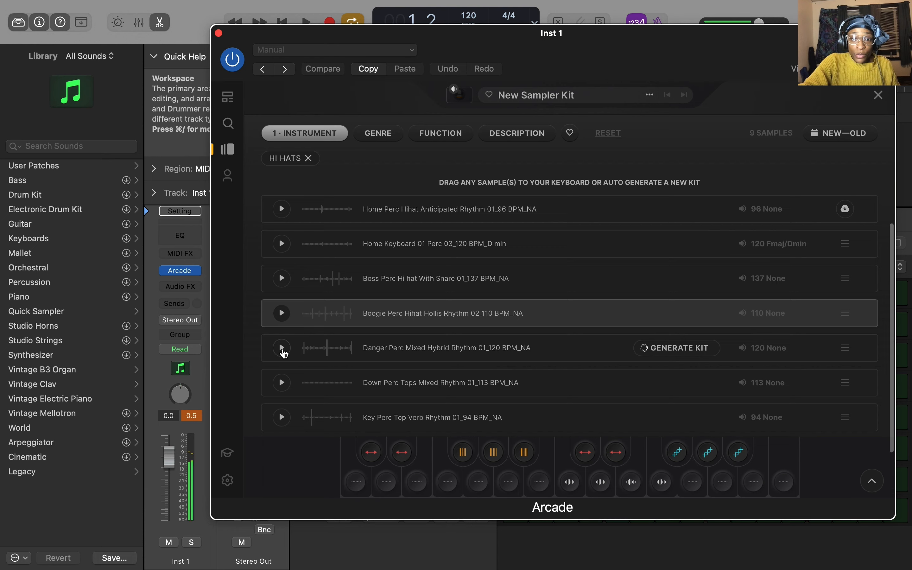
left_click_drag(347, 348, 693, 489)
Step: Assign Port Perc Hihat Simple Rhythm 01_123 BPM_NA to the thirteenth white key and Kilo Hats Filter Verb Pattern 01_100 BPM_NA to the fourteenth
scroll(490, 396, "down", 3)
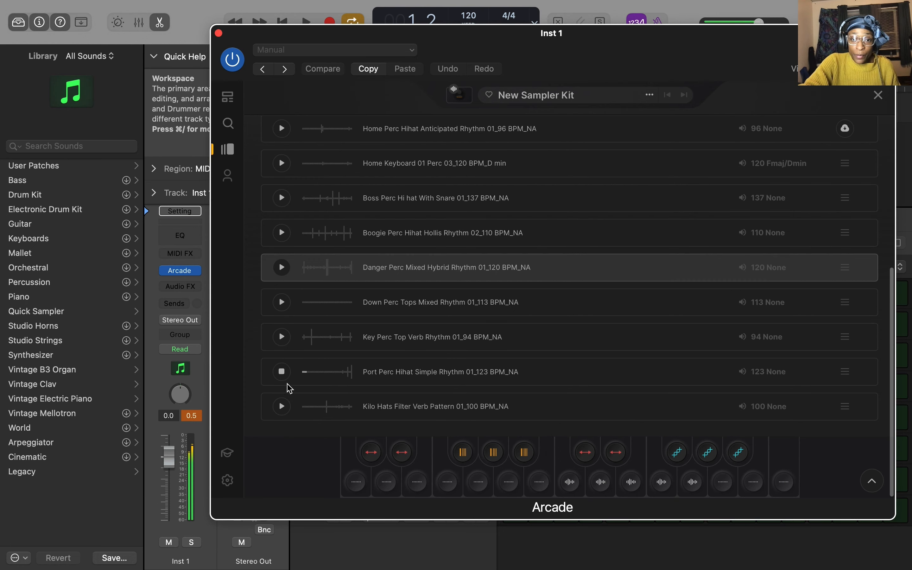
left_click(332, 376)
left_click_drag(332, 377, 726, 493)
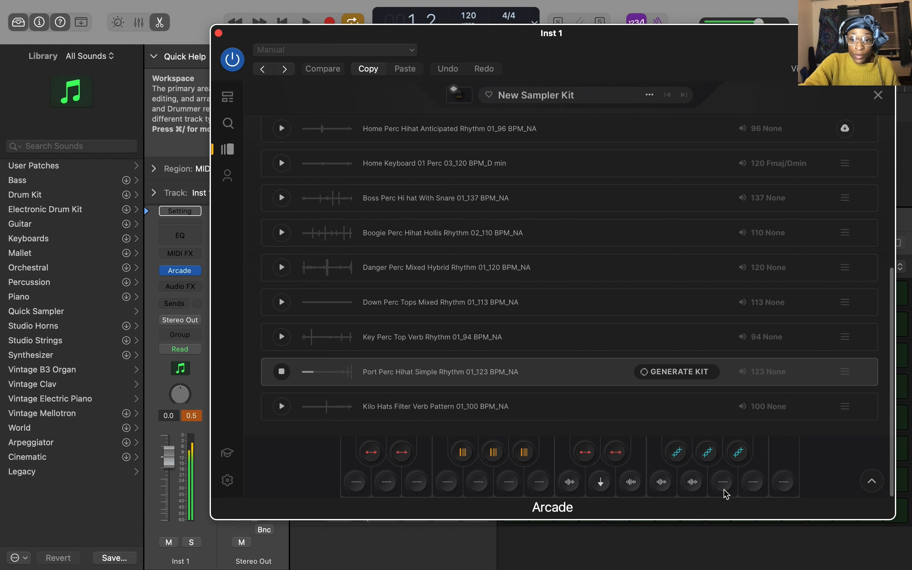
left_click(285, 406)
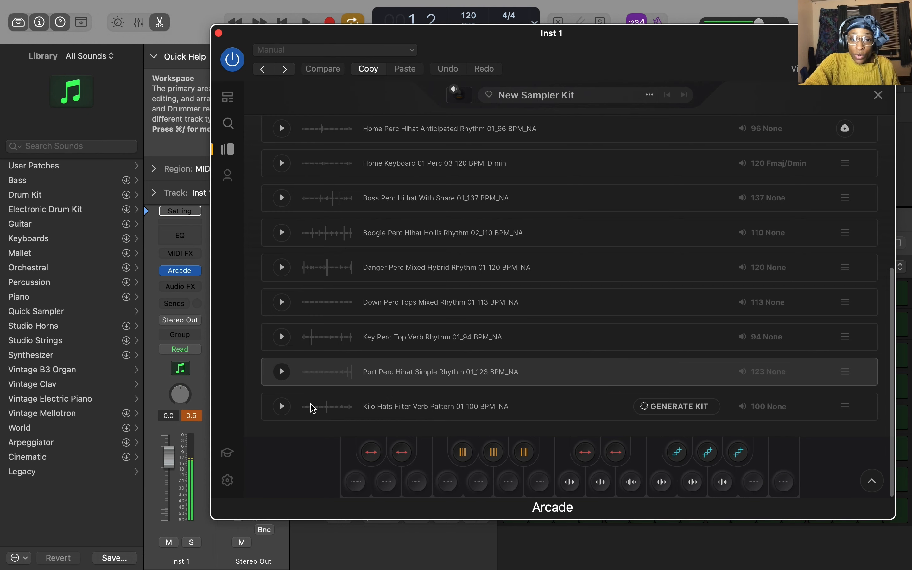
left_click_drag(312, 408, 759, 489)
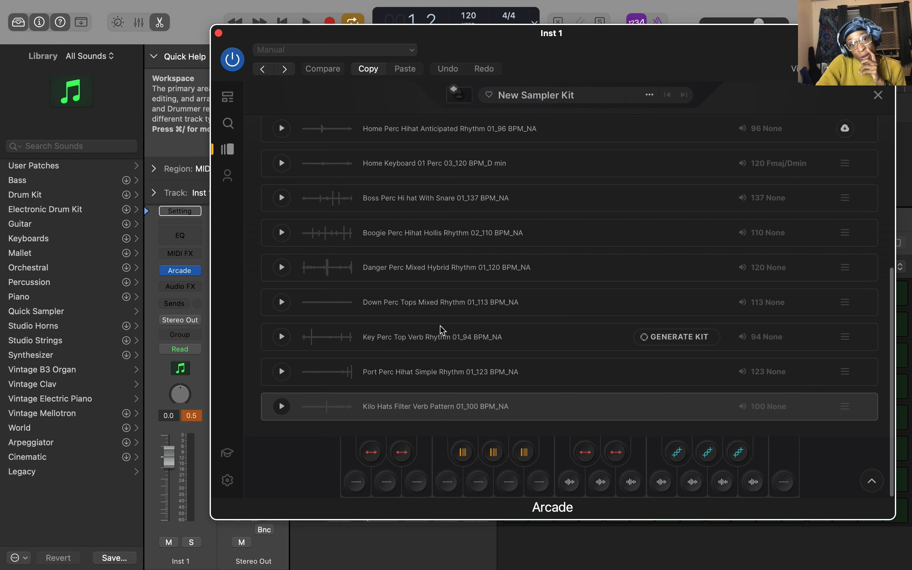
Step: Replace the Hi Hats instrument filter with Percussion for the line's samples
scroll(441, 328, "up", 10)
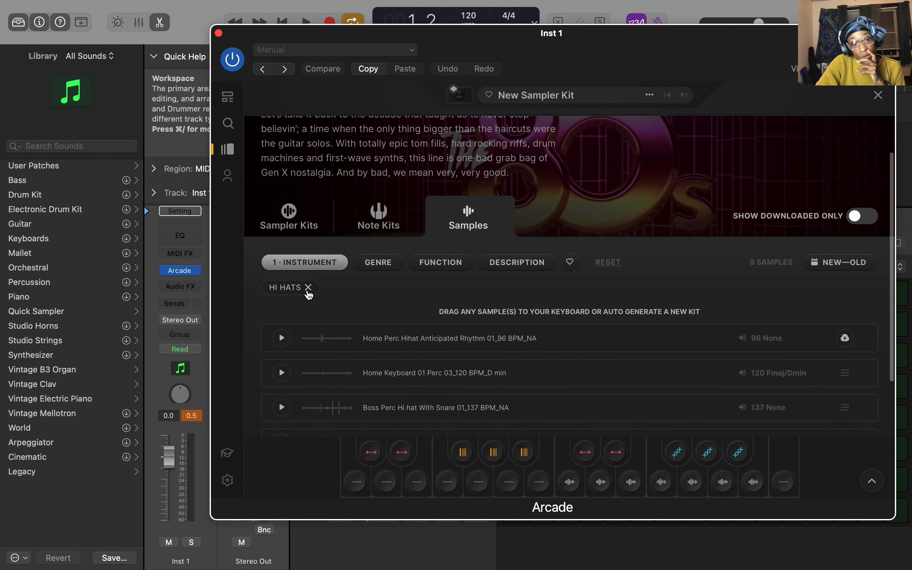
left_click(309, 287)
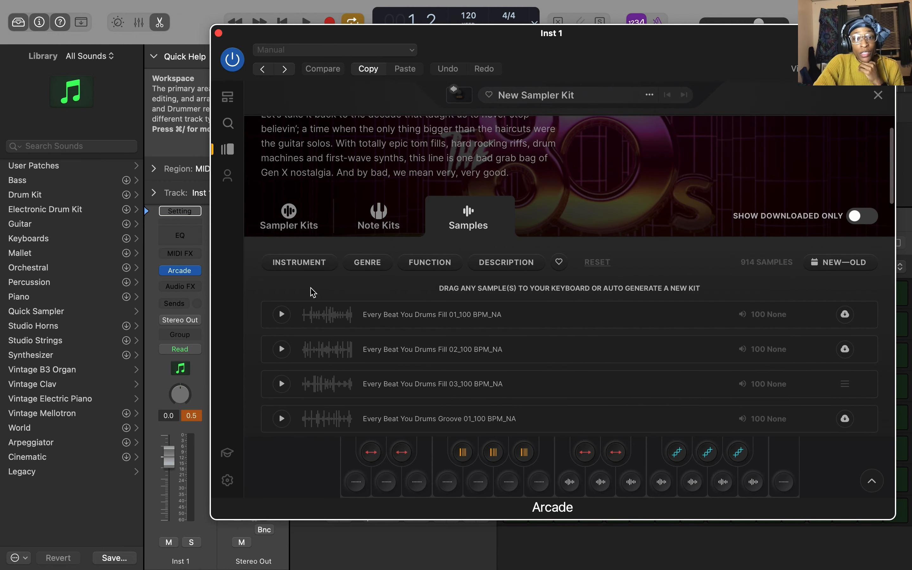
left_click(305, 269)
scroll(321, 387, "down", 5)
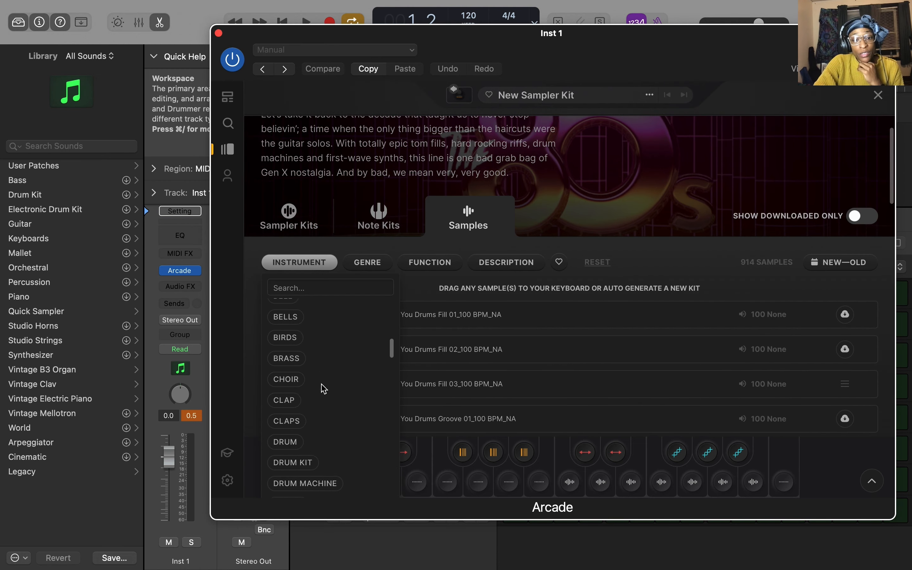
scroll(321, 386, "down", 8)
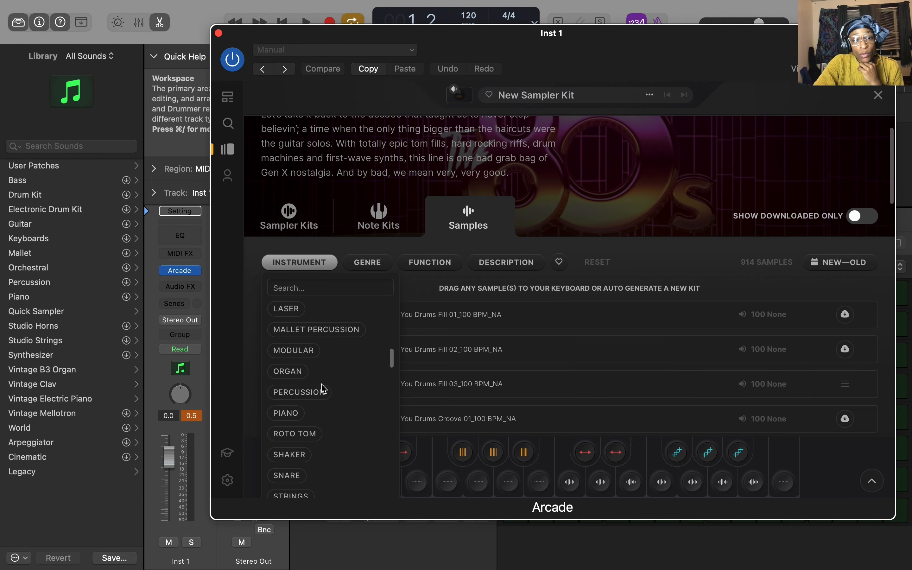
left_click(315, 399)
Step: Pick a sample from the percussion results and assign it to the seventh white key of the kit
scroll(346, 376, "down", 9)
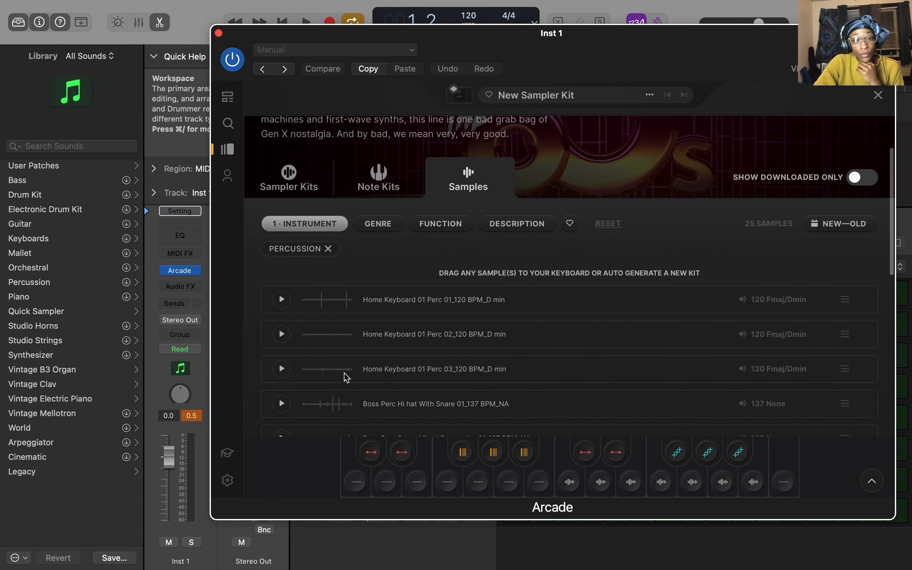
left_click(377, 383)
left_click_drag(306, 382, 533, 483)
Step: Replace the Percussion instrument filter with Vocal for the line's samples
scroll(381, 347, "up", 9)
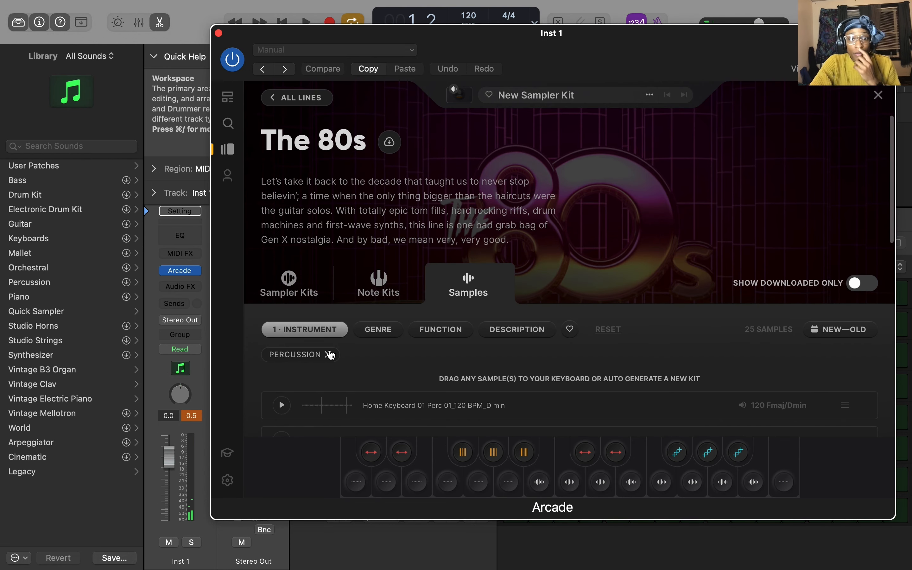
left_click(331, 354)
left_click(309, 328)
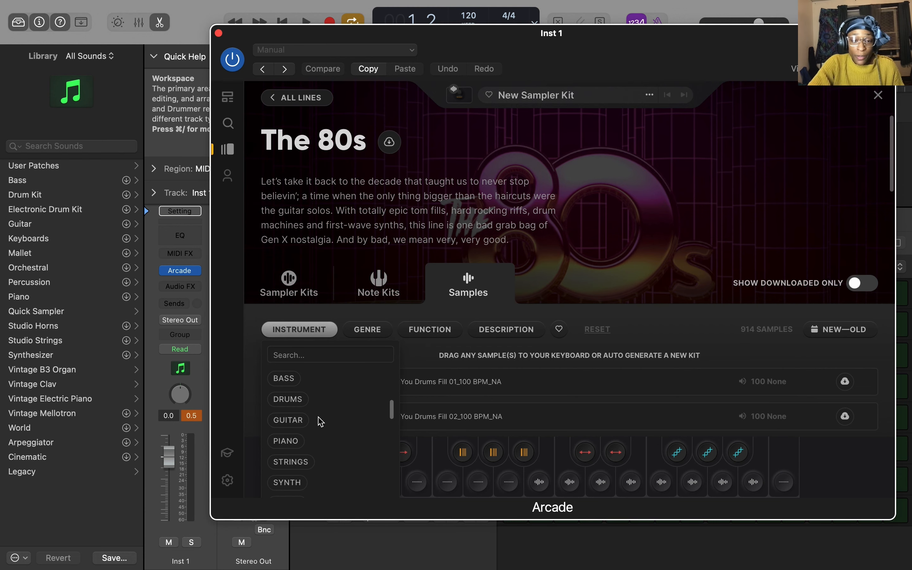
scroll(321, 422, "down", 10)
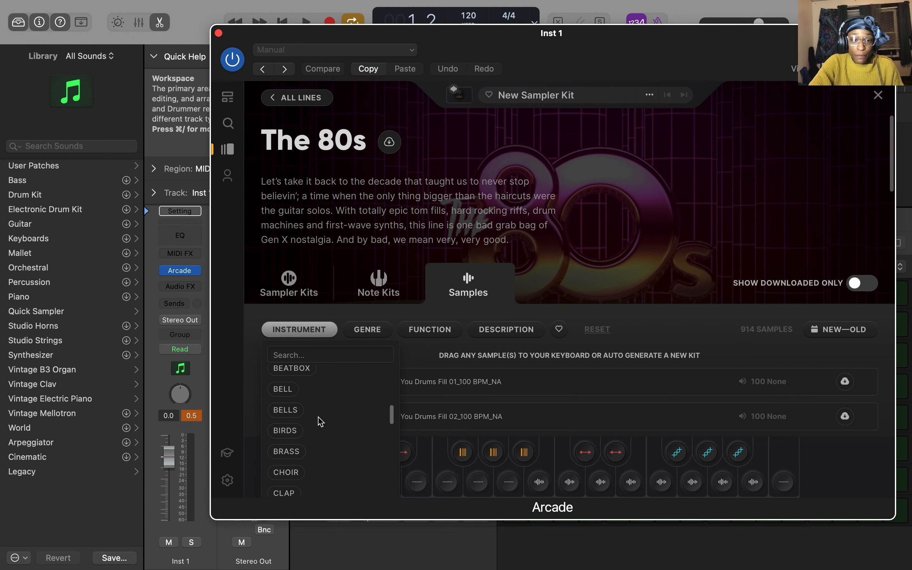
scroll(321, 422, "down", 6)
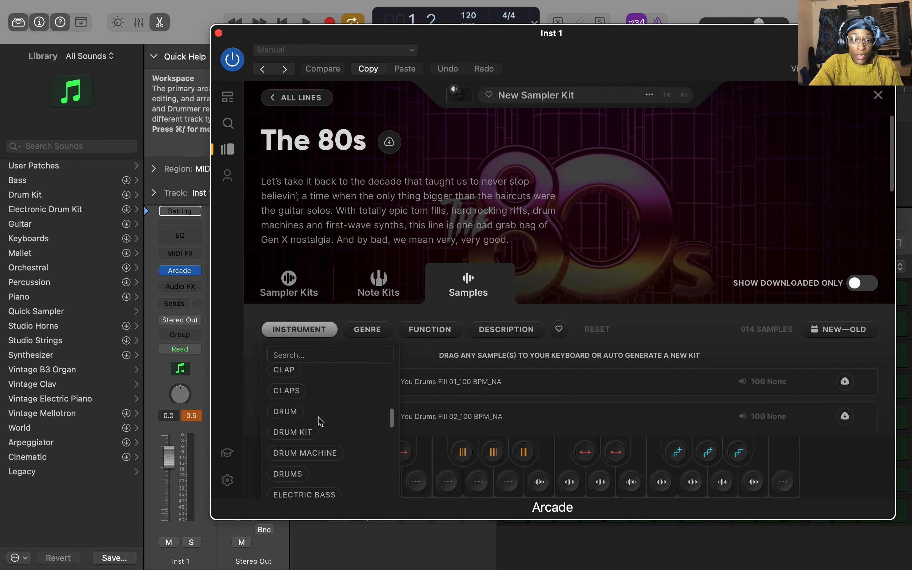
scroll(321, 422, "down", 6)
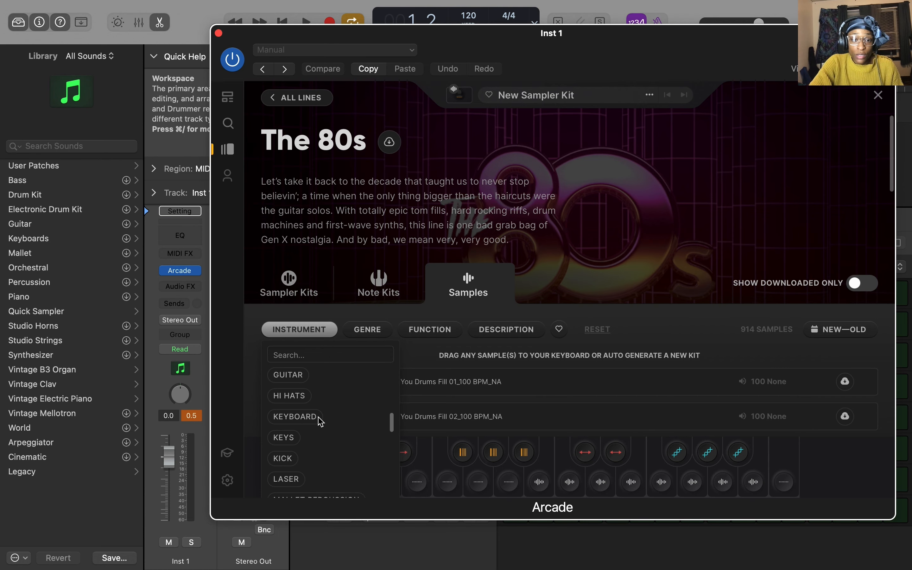
scroll(320, 422, "down", 4)
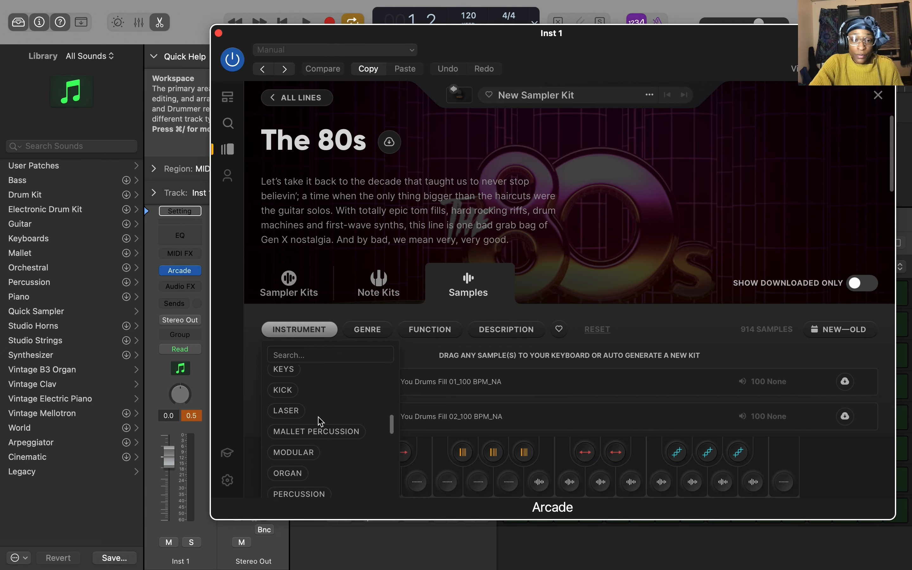
scroll(320, 422, "down", 6)
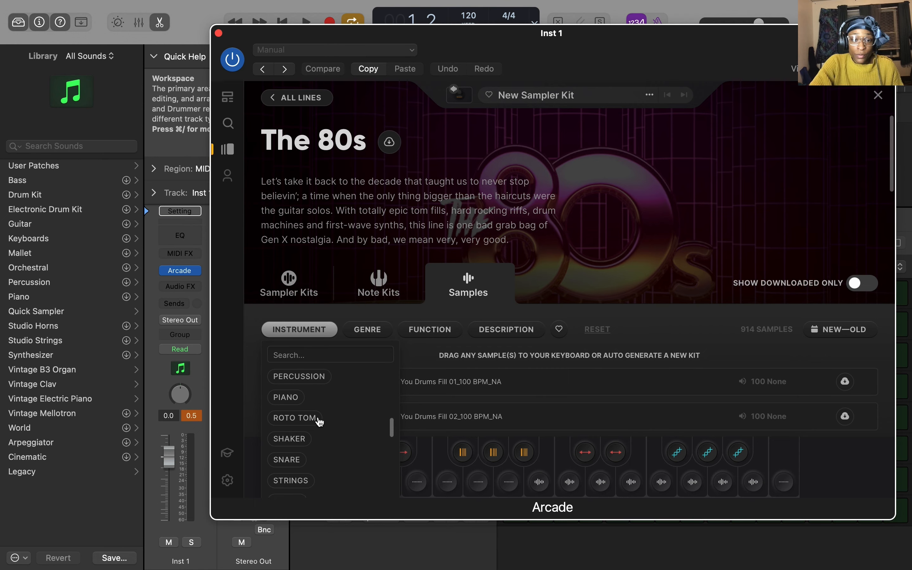
scroll(319, 421, "down", 6)
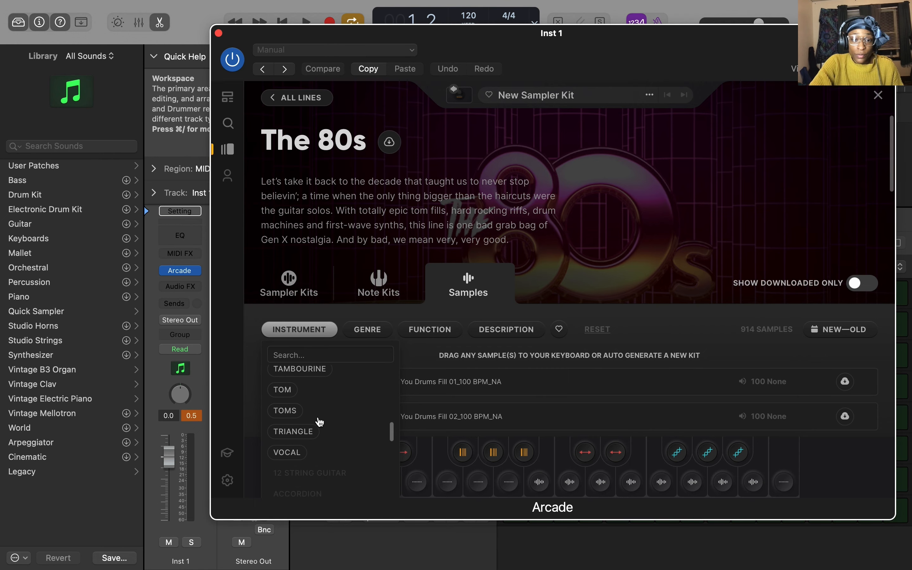
scroll(320, 421, "down", 2)
scroll(321, 422, "down", 3)
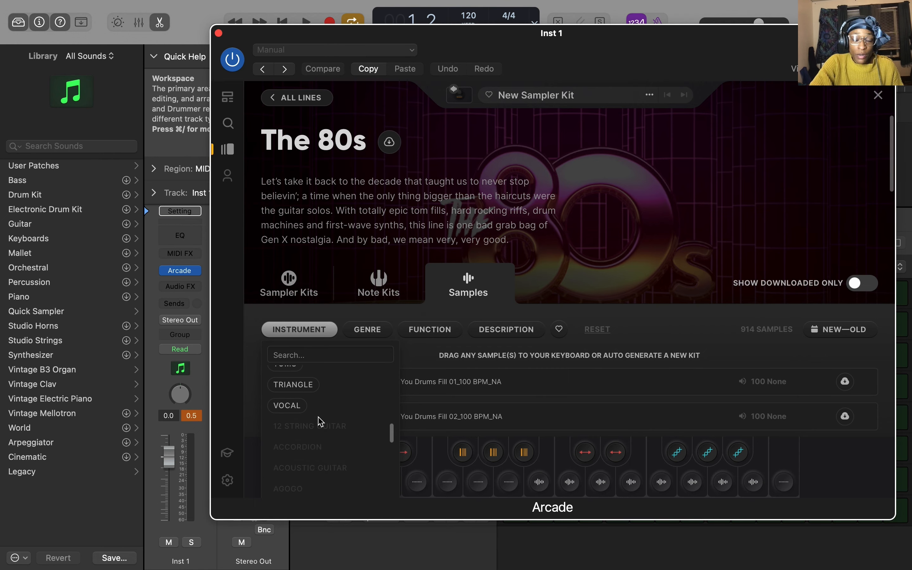
scroll(321, 422, "up", 3)
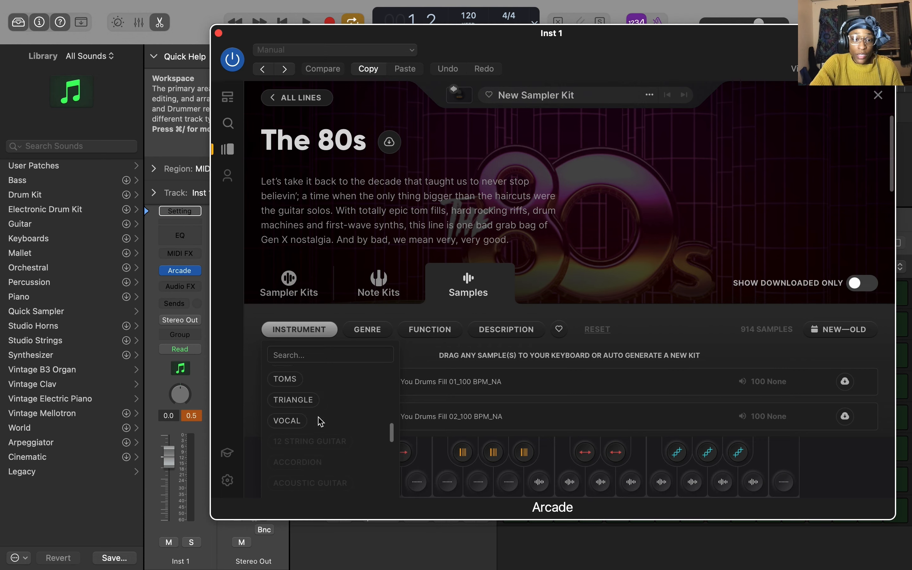
left_click(291, 428)
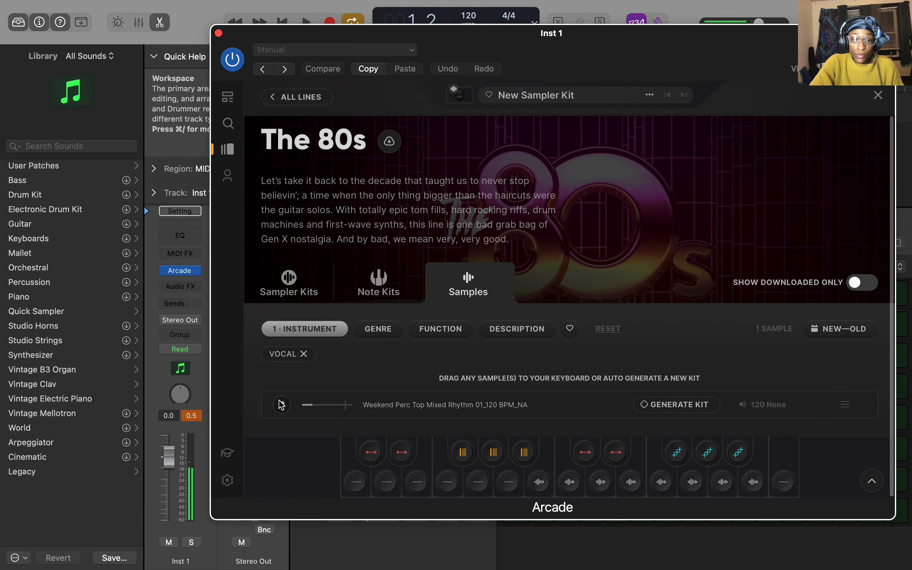
Step: Audition the Weekend Perc Top Mixed Rhythm 01_120 BPM_NA sample and assign it to the sixth white key of the kit
left_click(281, 404)
left_click_drag(285, 402, 511, 483)
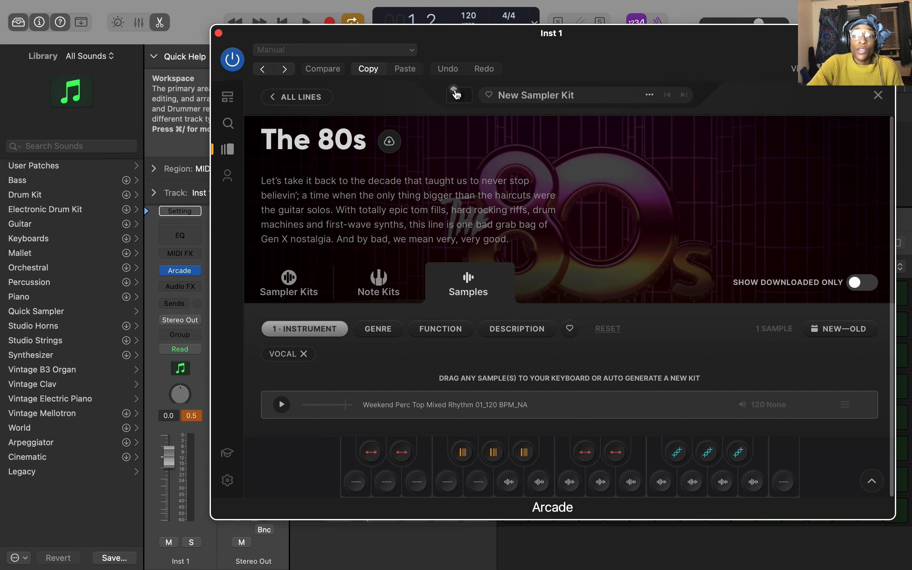
Step: Return to the custom kit's main view and open the eighth white key's kick sample in Sample Edit to inspect its waveform
left_click(460, 103)
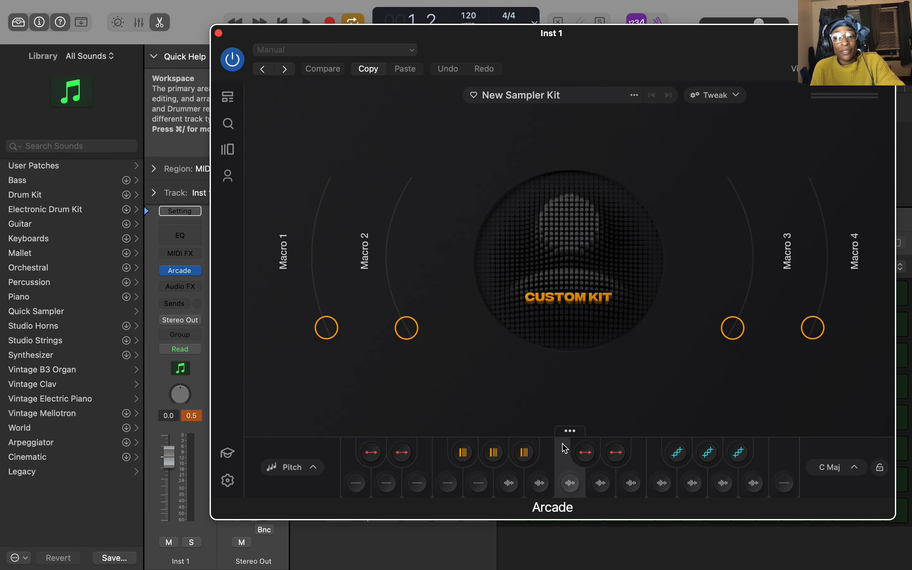
left_click(570, 430)
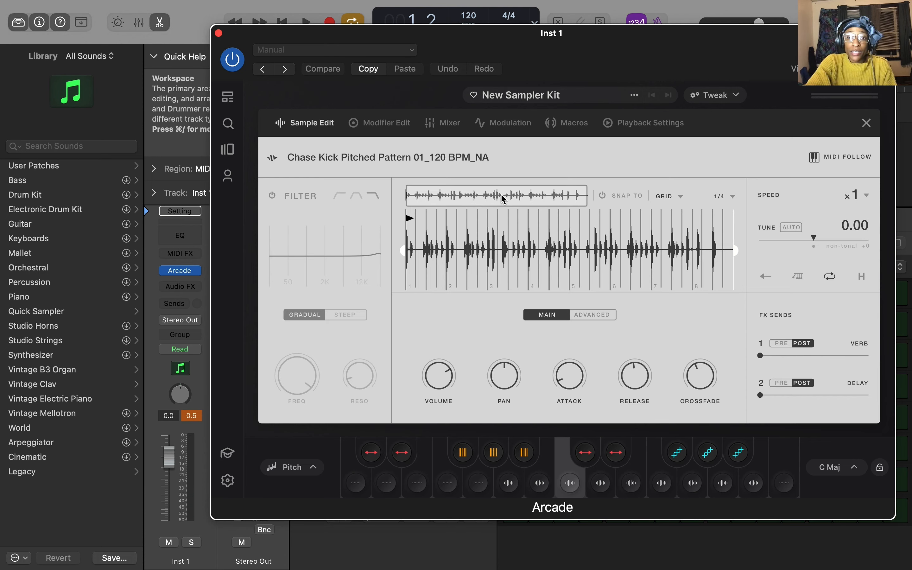
scroll(502, 194, "up", 3)
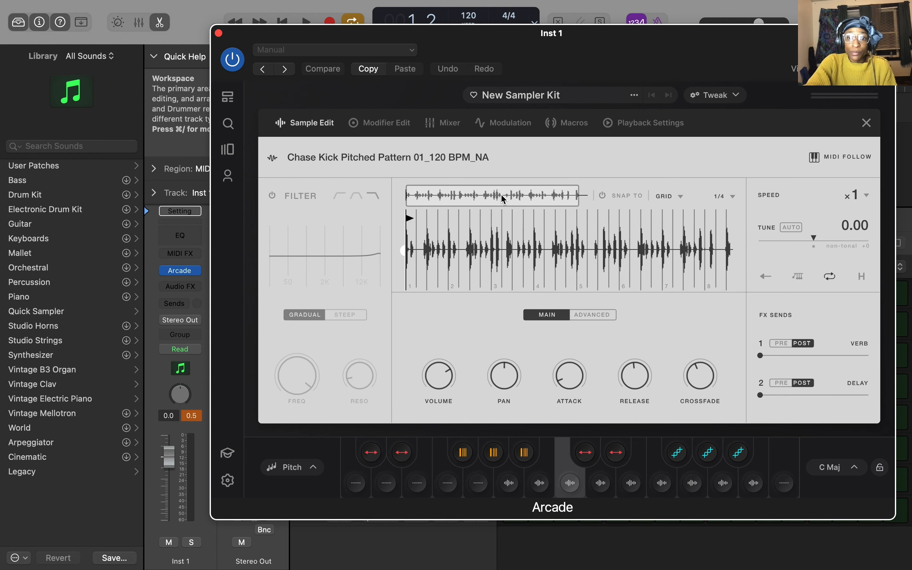
scroll(502, 194, "up", 2)
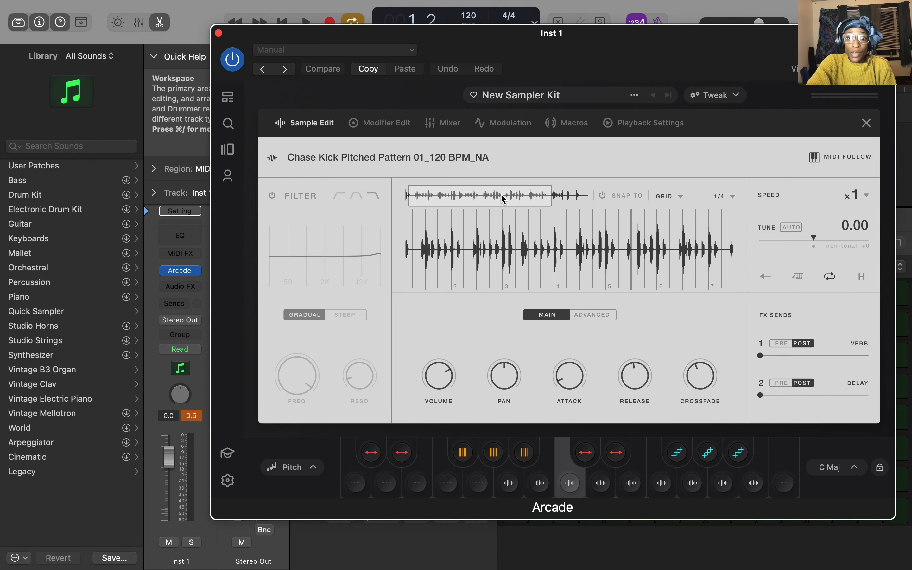
Step: Examine the Chase Kick Pitched Pattern waveform at different positions and magnifications to locate its individual kick hits
scroll(501, 193, "right", 2)
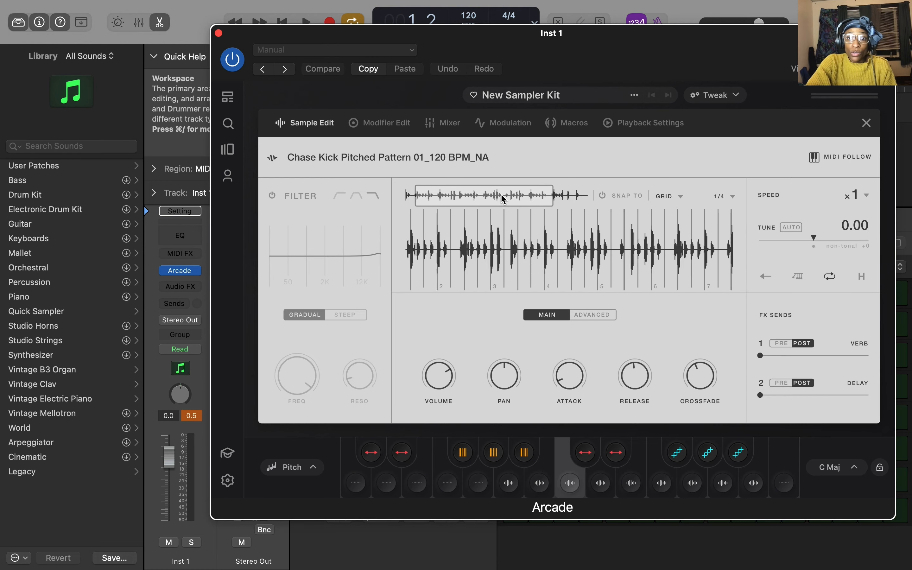
scroll(501, 194, "left", 3)
scroll(501, 194, "right", 3)
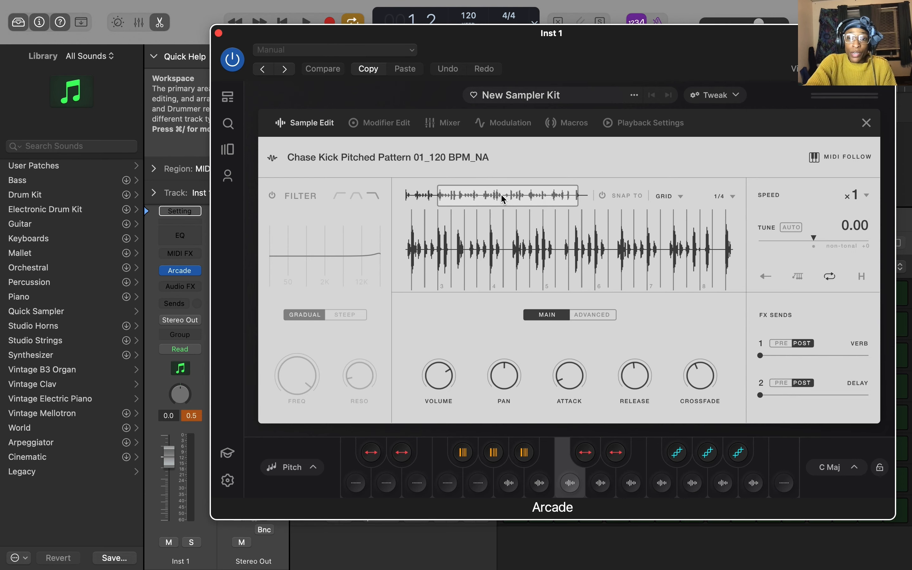
scroll(501, 194, "down", 1)
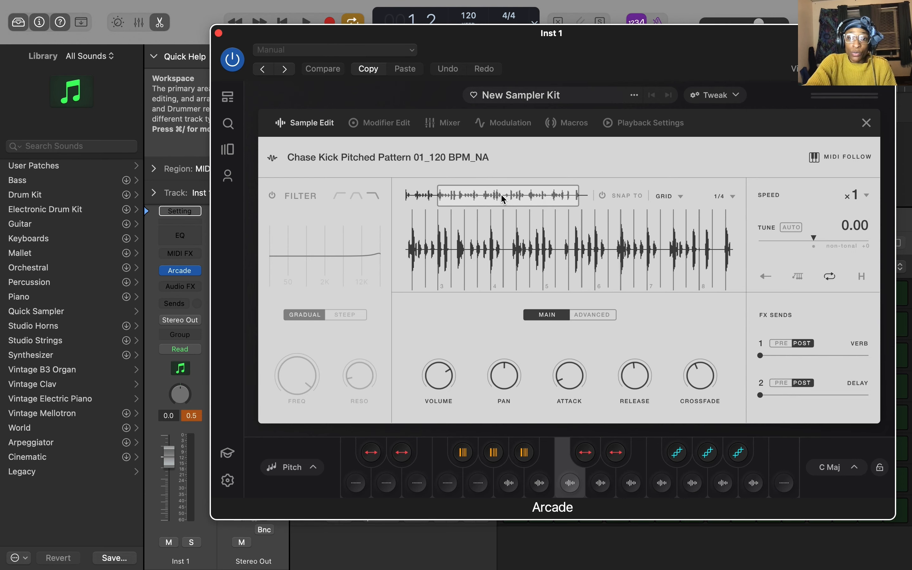
scroll(501, 194, "left", 3)
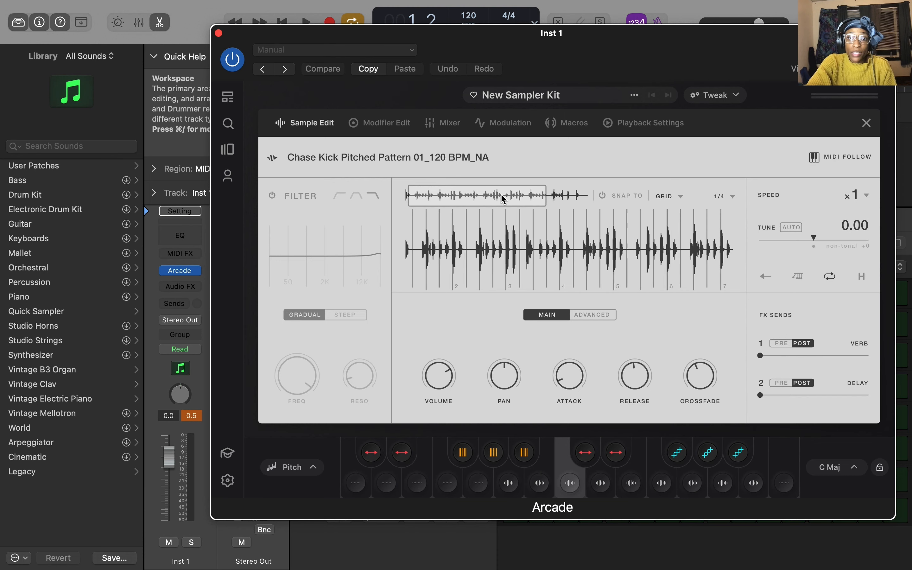
scroll(501, 193, "up", 4)
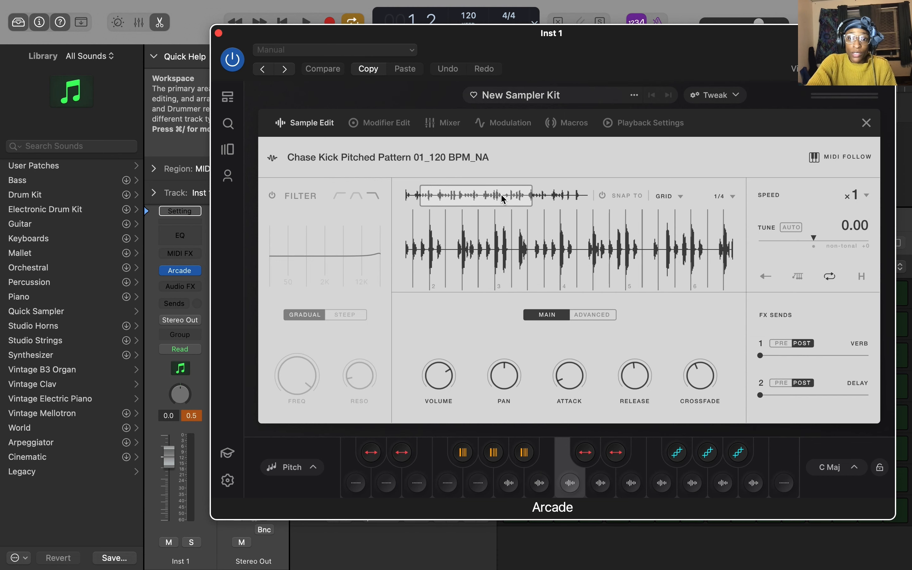
scroll(501, 194, "up", 3)
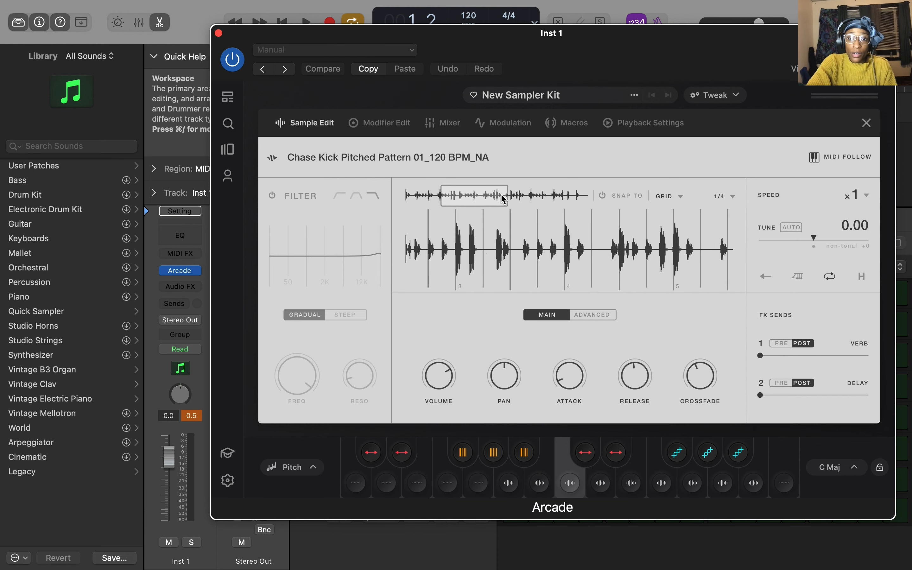
scroll(474, 194, "left", 3)
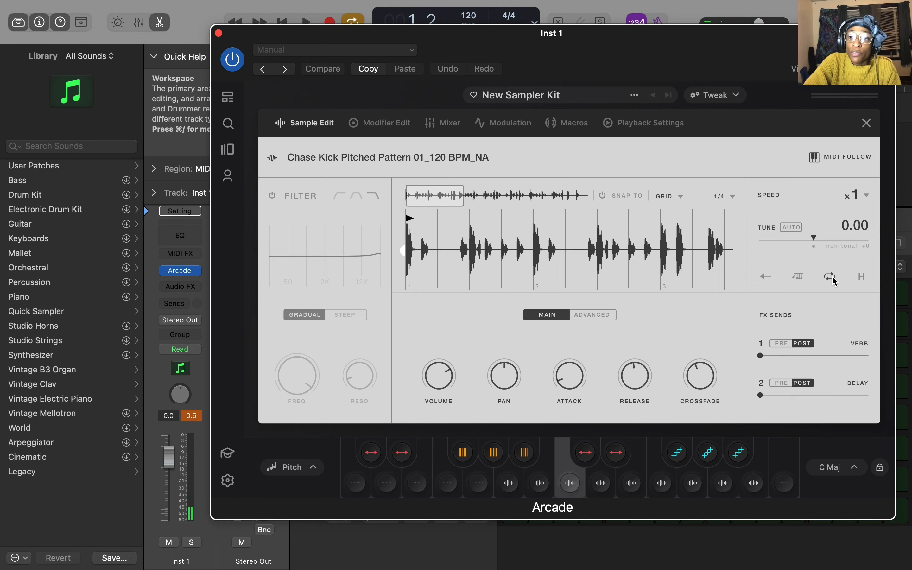
Step: With looping off for the Chase Kick sample, trim its end marker back to just after the first kick hit
scroll(432, 196, "up", 3)
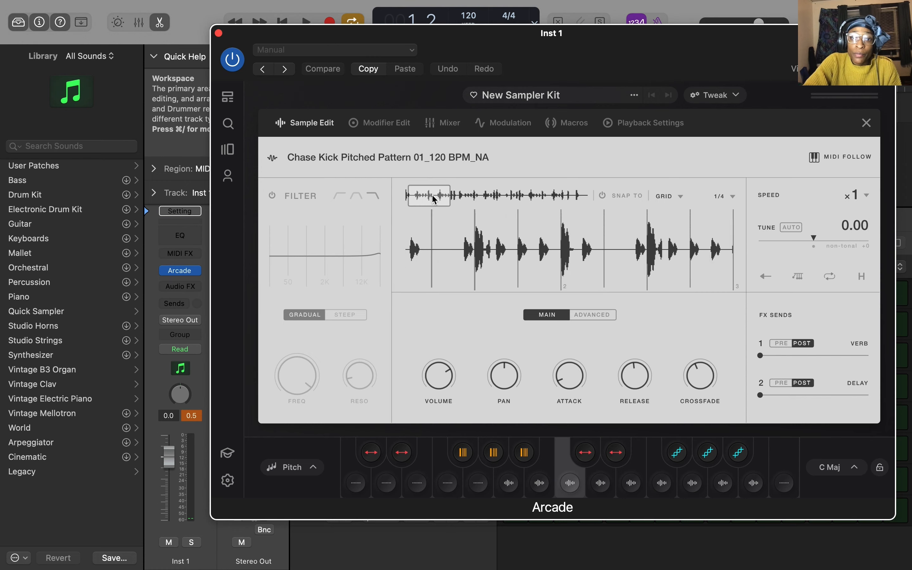
scroll(433, 199, "down", 5)
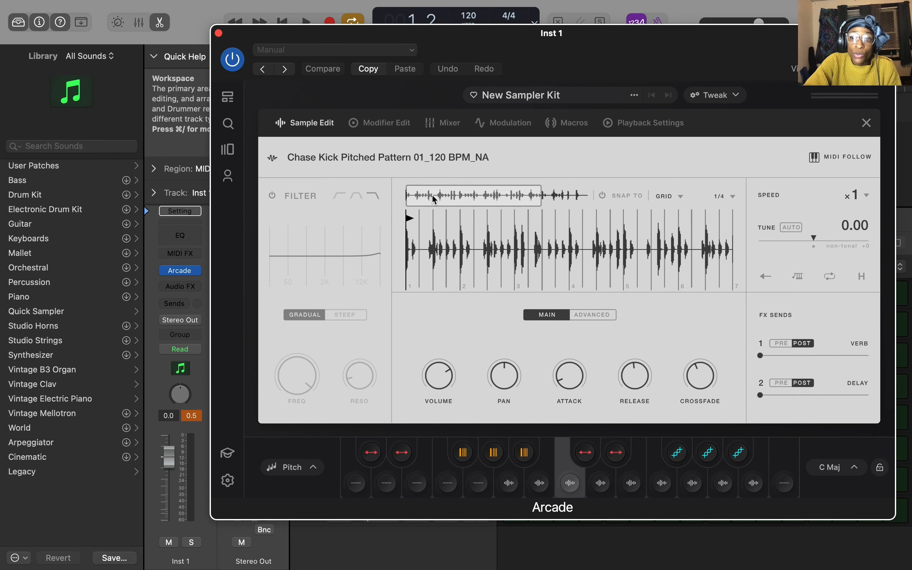
scroll(438, 200, "down", 2)
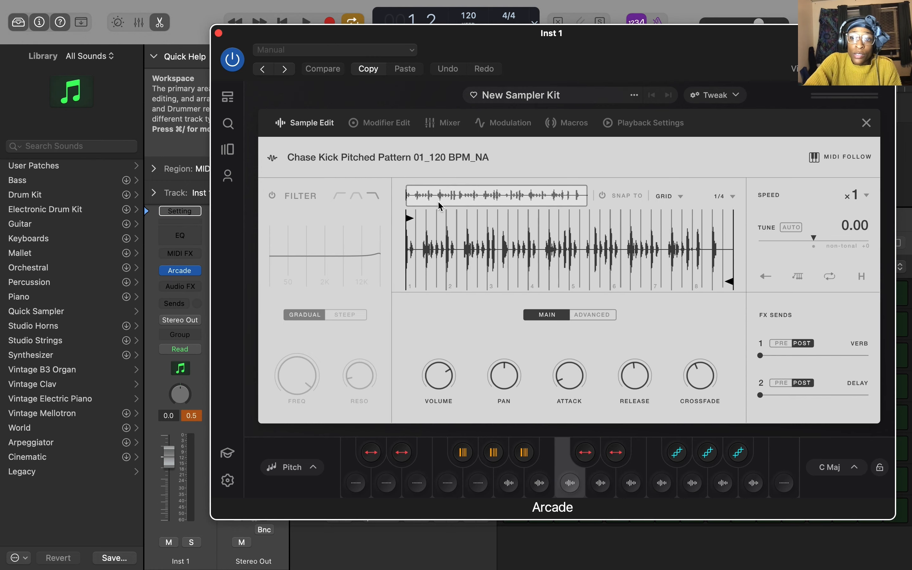
left_click(731, 282)
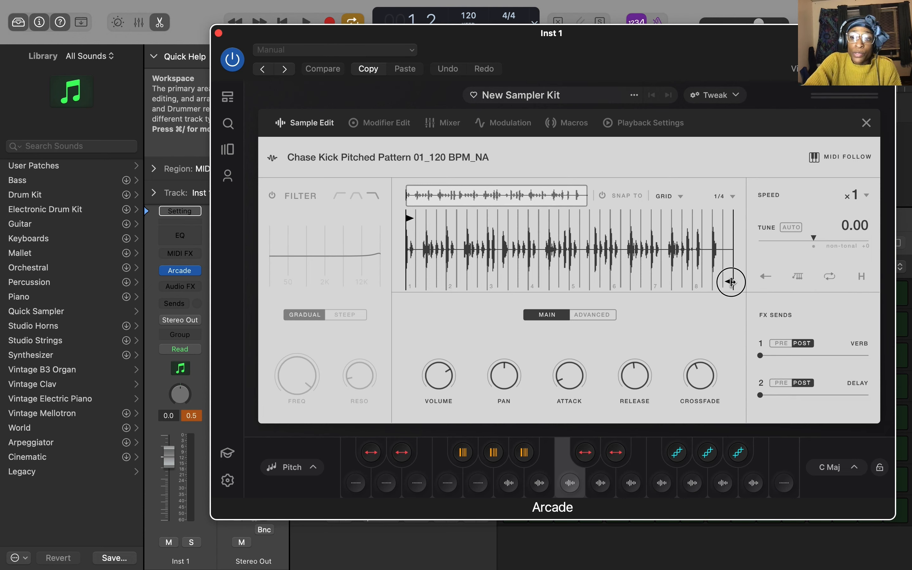
mouse_move(732, 282)
left_mouse_down()
mouse_move(603, 266)
mouse_move(408, 265)
left_mouse_up()
scroll(443, 196, "up", 5)
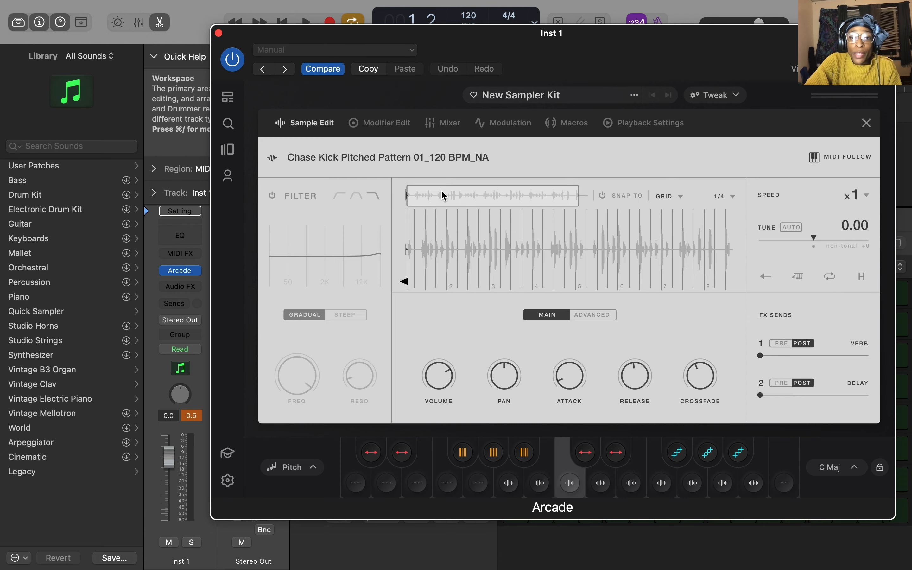
scroll(442, 196, "left", 2)
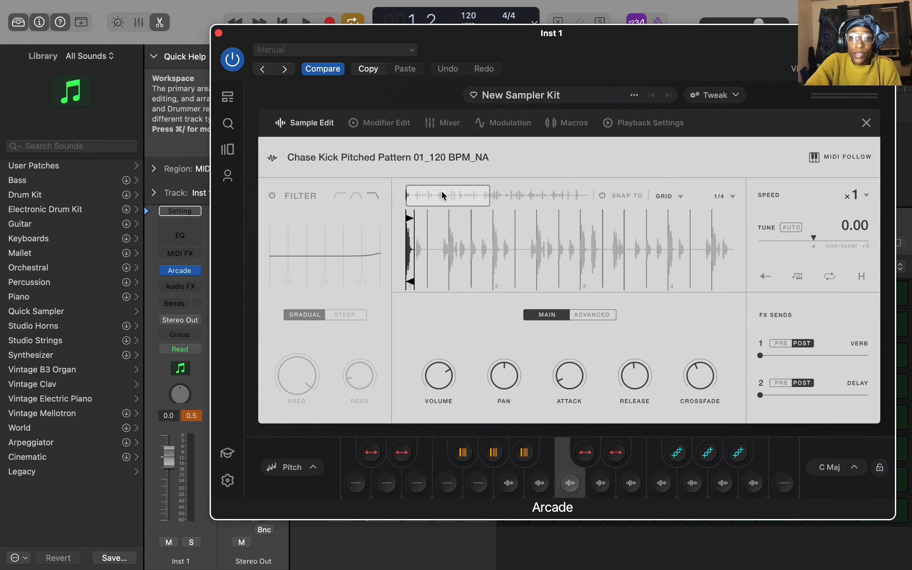
scroll(442, 197, "up", 5)
scroll(444, 196, "down", 5)
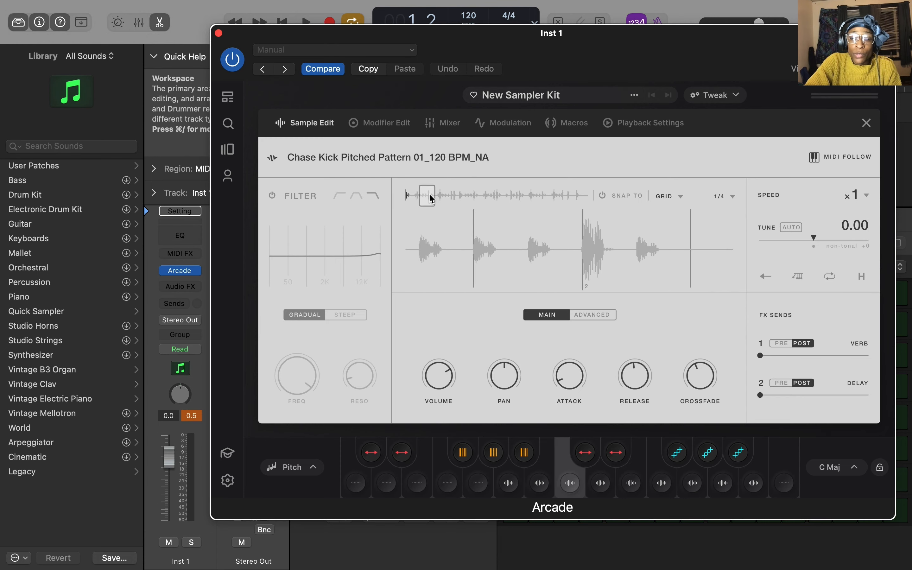
scroll(432, 199, "left", 3)
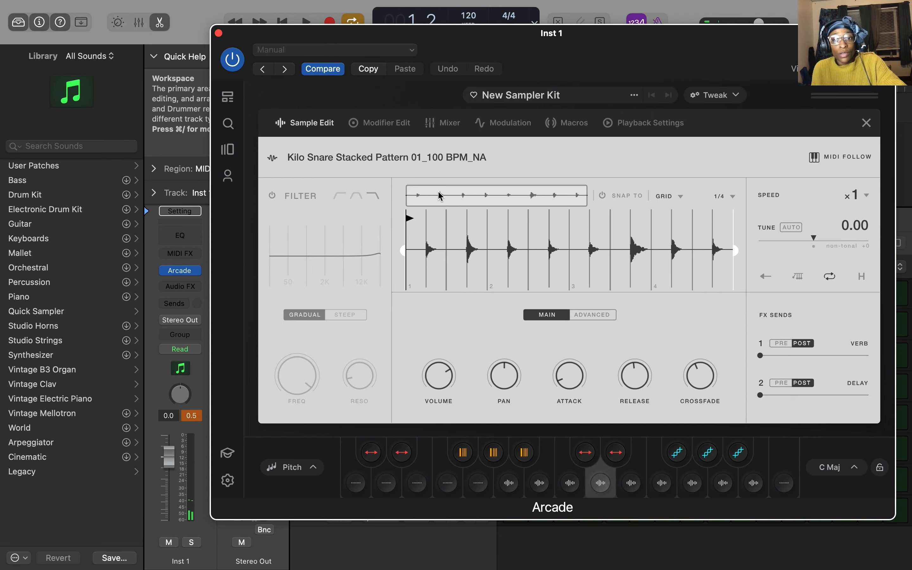
Step: Check the samples on the tenth and eleventh white keys, and return to the ninth key's Kilo Snare sample with looping turned off
left_click(831, 277)
left_click(831, 276)
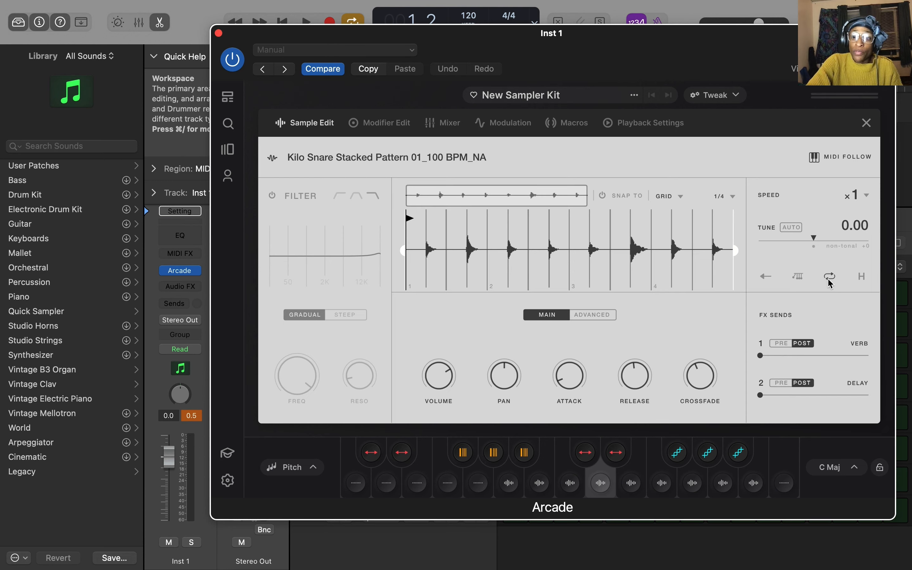
left_click(633, 478)
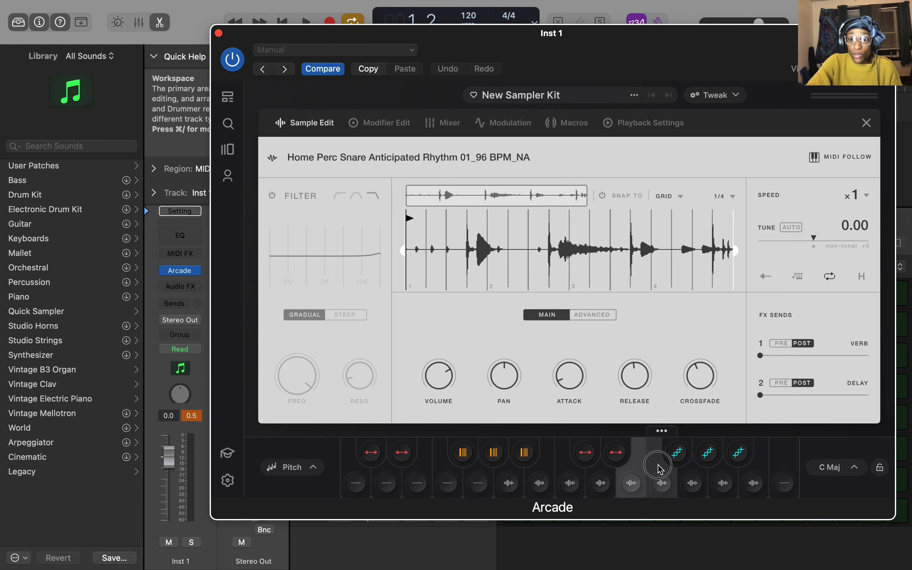
left_click(658, 471)
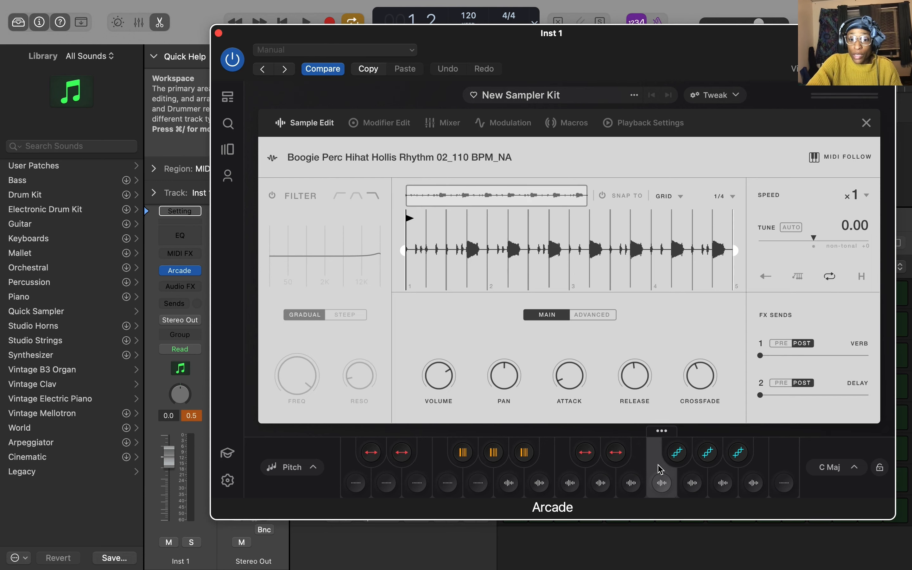
left_click(601, 480)
mouse_move(777, 258)
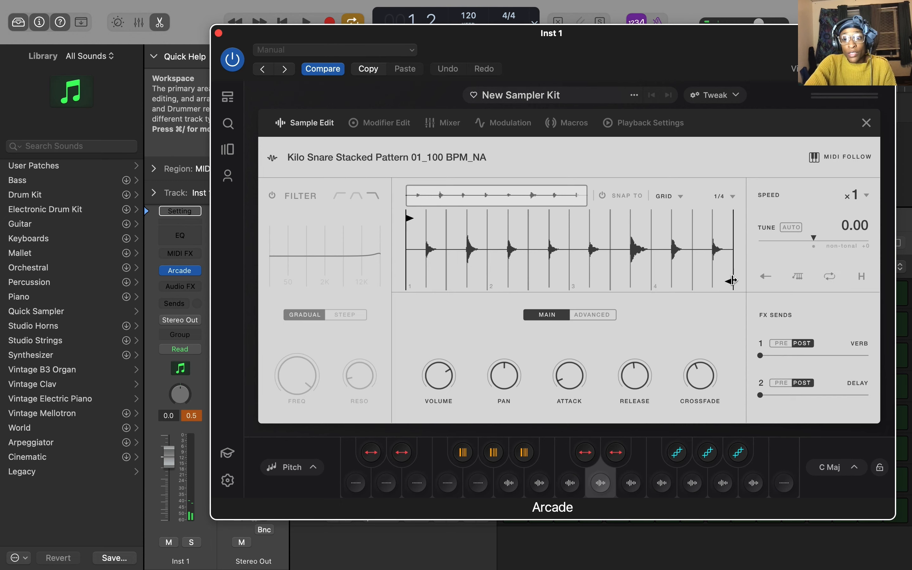
Step: Isolate the first snare hit of the Kilo Snare sample by moving the end marker behind it and the start marker to its onset
left_click_drag(733, 282, 444, 256)
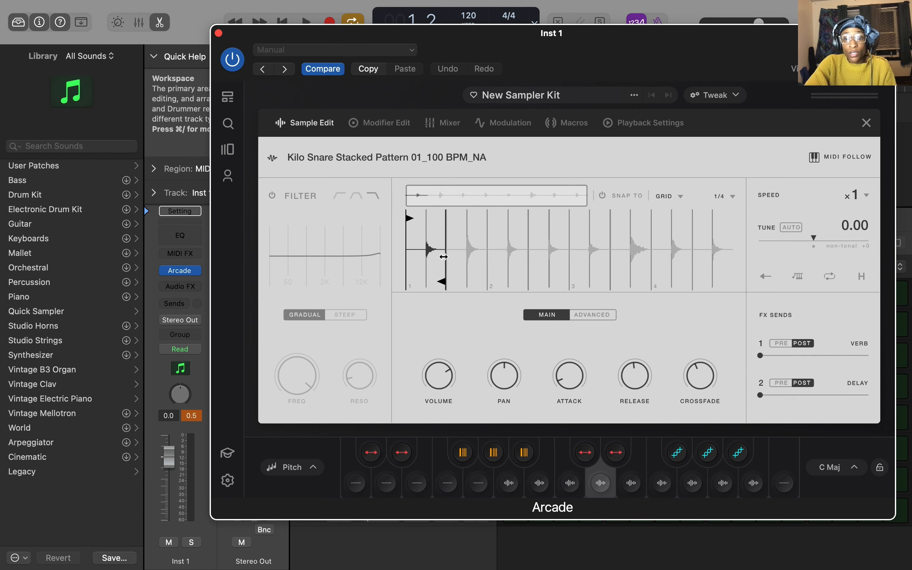
left_click_drag(410, 220, 429, 219)
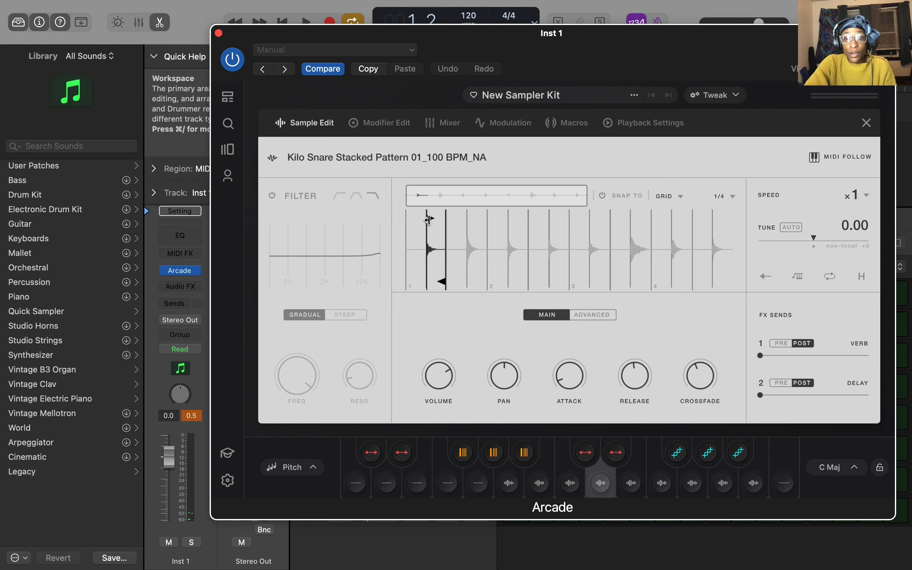
scroll(436, 200, "up", 8)
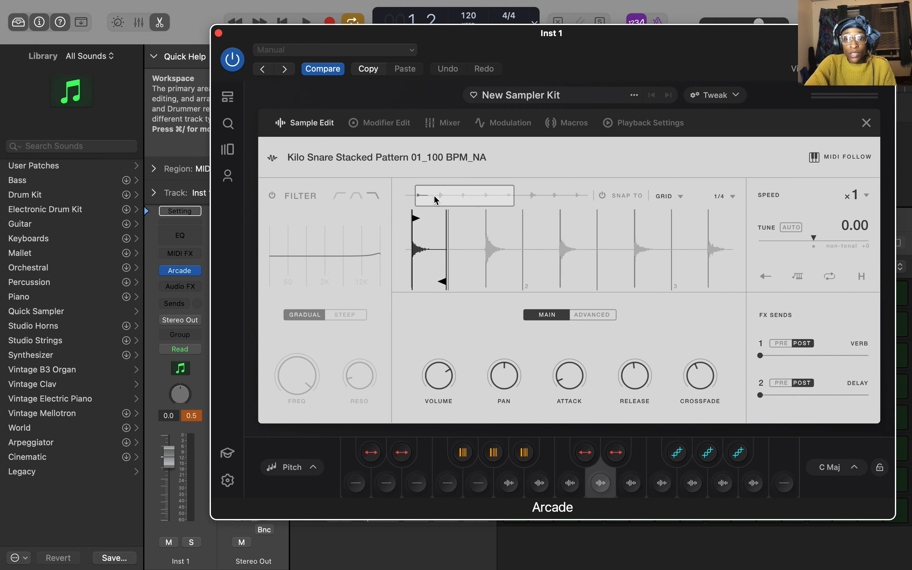
scroll(436, 200, "up", 6)
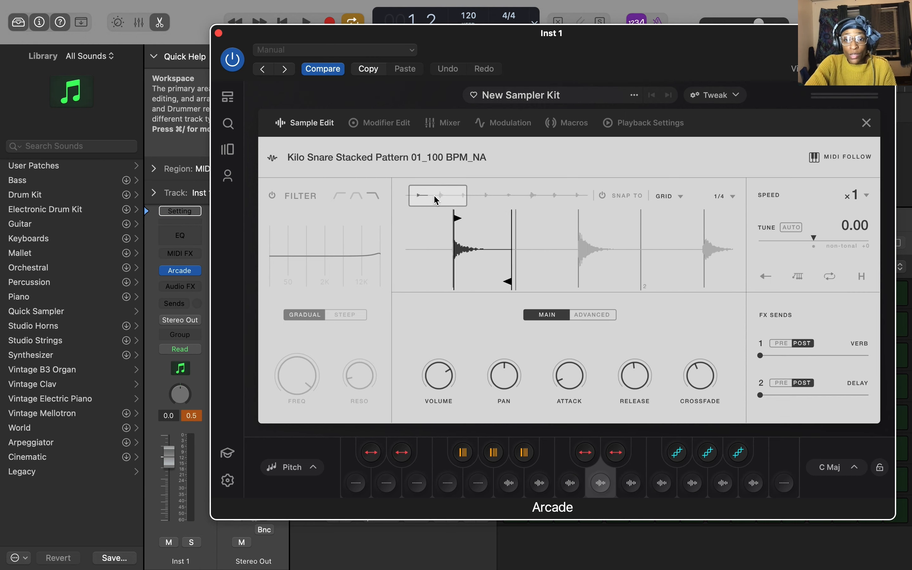
scroll(436, 200, "up", 10)
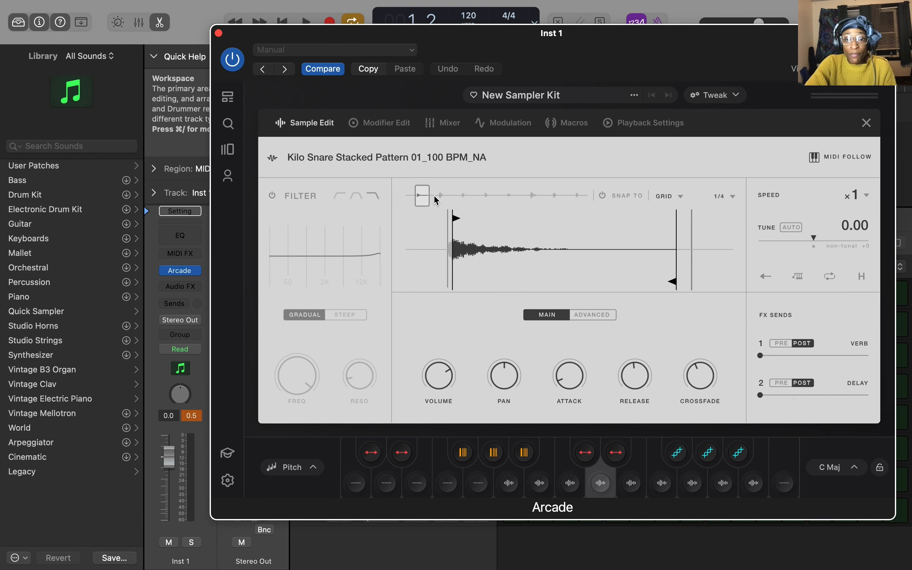
left_click_drag(458, 222, 452, 222)
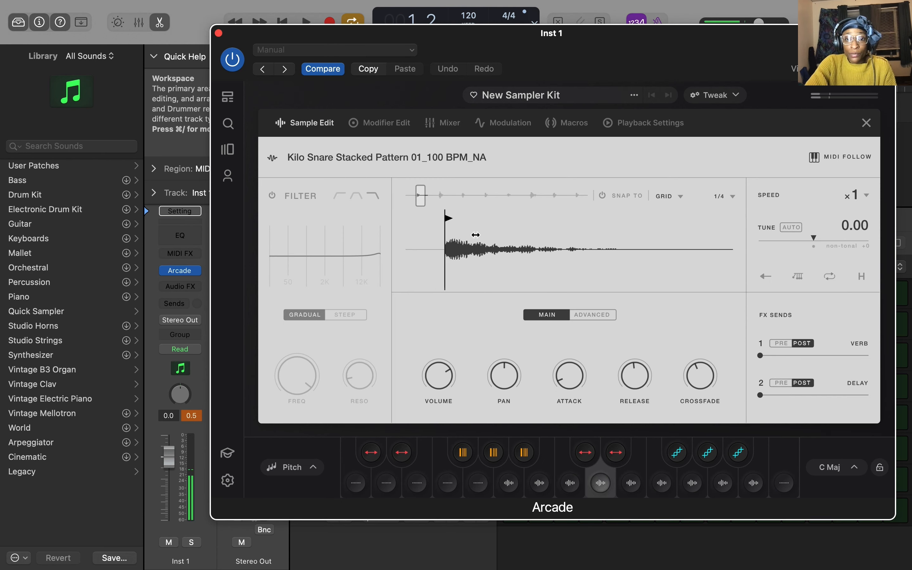
Step: Pull the Kilo Snare sample's end marker in closer to where the first hit's tail fades out
scroll(425, 200, "down", 8)
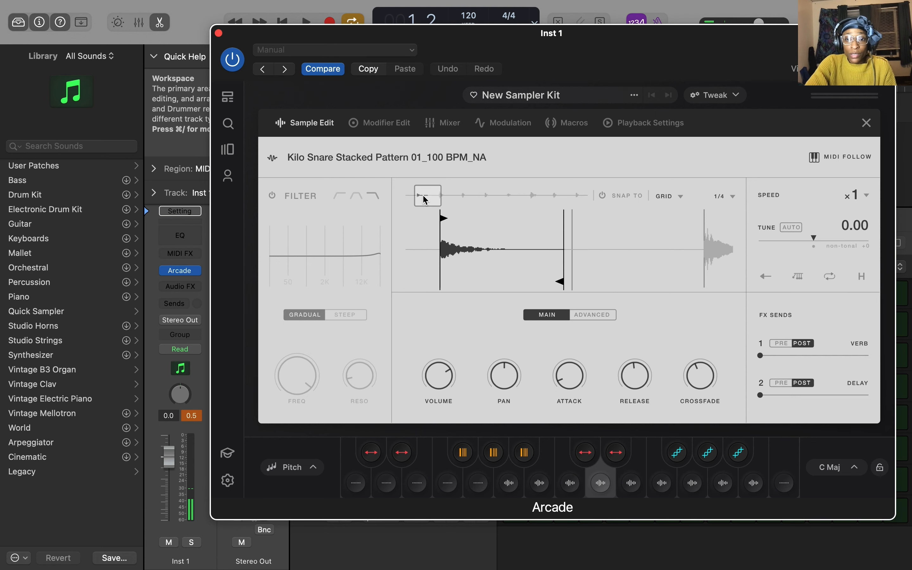
left_click_drag(544, 279, 552, 281)
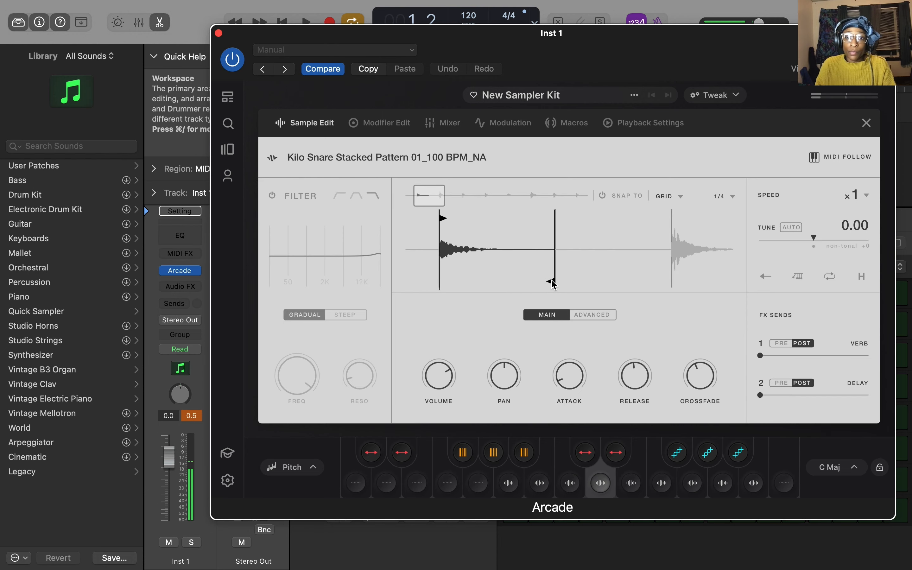
left_click_drag(553, 283, 493, 283)
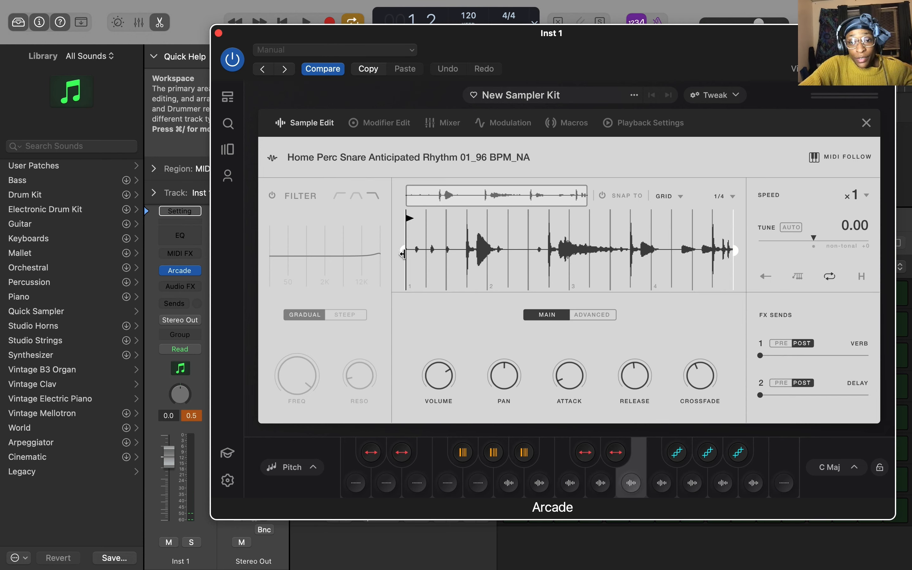
Step: Move the start marker of the tenth white key's Home Perc Snare sample forward to its first small hit
left_click_drag(403, 254, 413, 253)
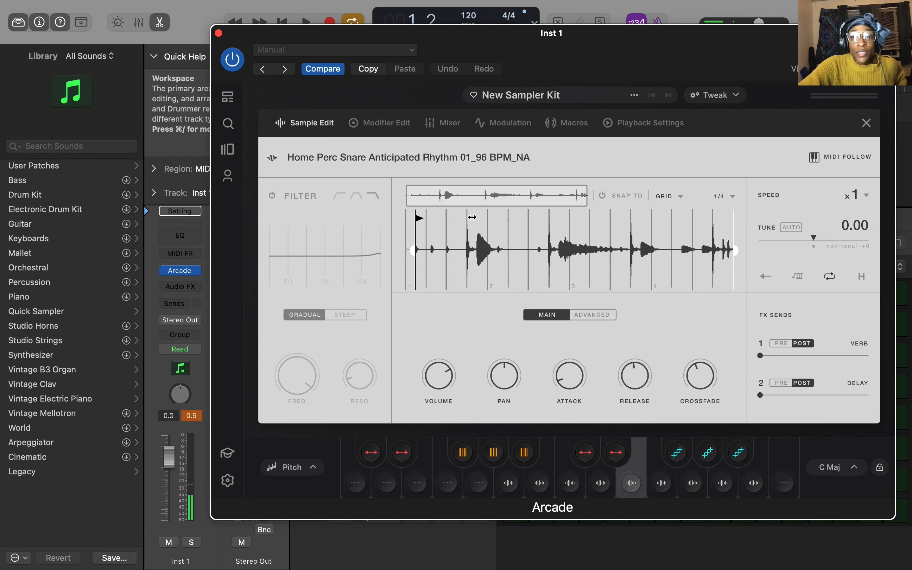
scroll(472, 197, "up", 5)
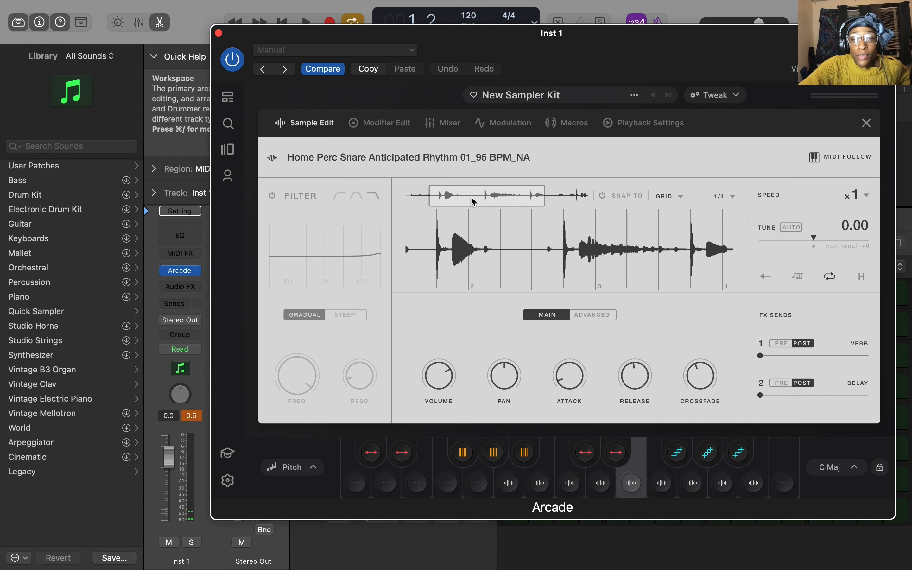
scroll(472, 198, "up", 4)
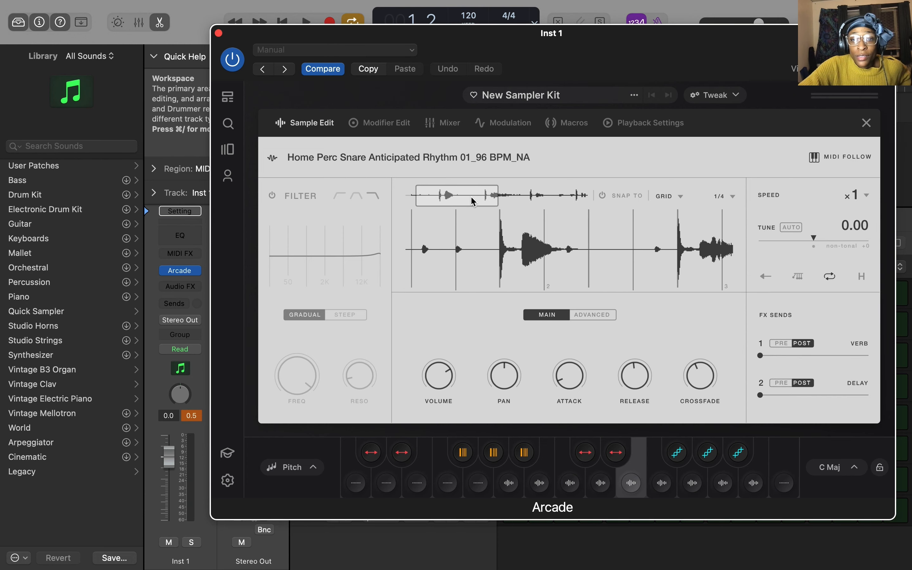
scroll(471, 198, "left", 2)
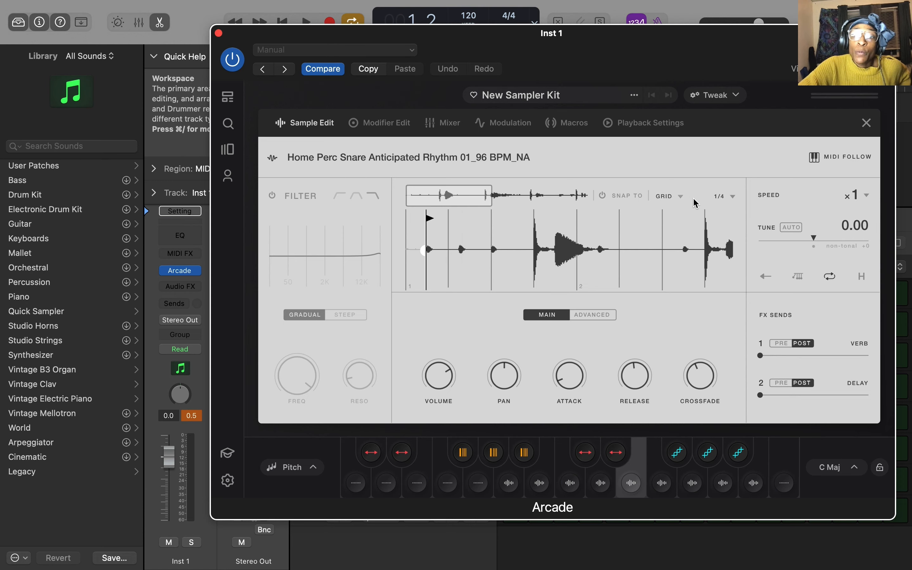
Step: Set the grid resolution of the Home Perc Snare sample to 1/64 for finer marker placement
left_click(736, 197)
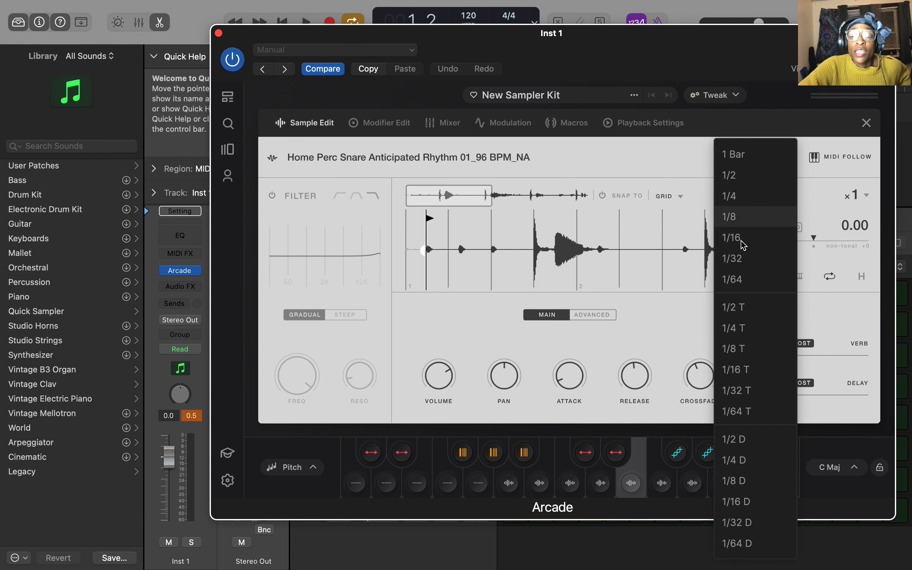
left_click(744, 280)
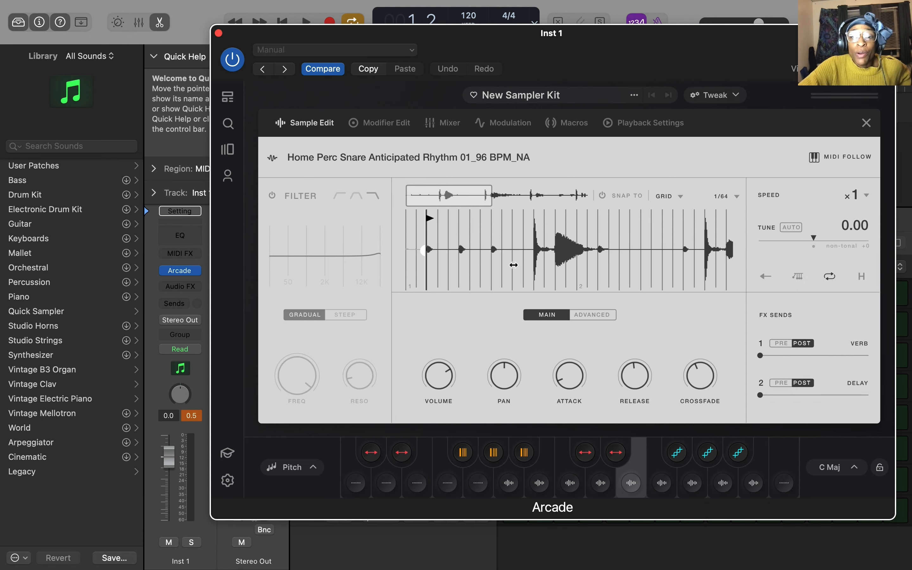
scroll(454, 268, "up", 5)
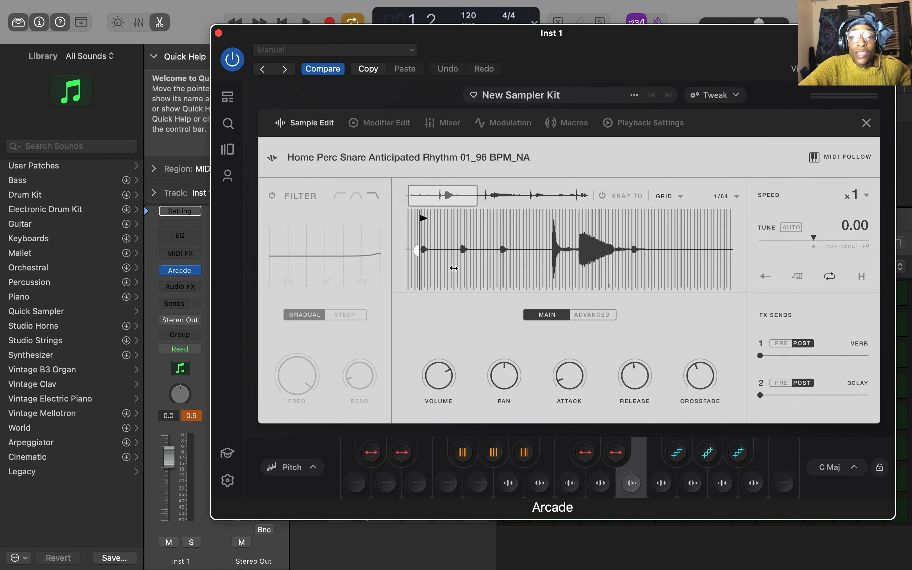
Step: Fine-tune the Home Perc Snare sample's start marker onto the exact onset of its first small hit
scroll(454, 268, "up", 6)
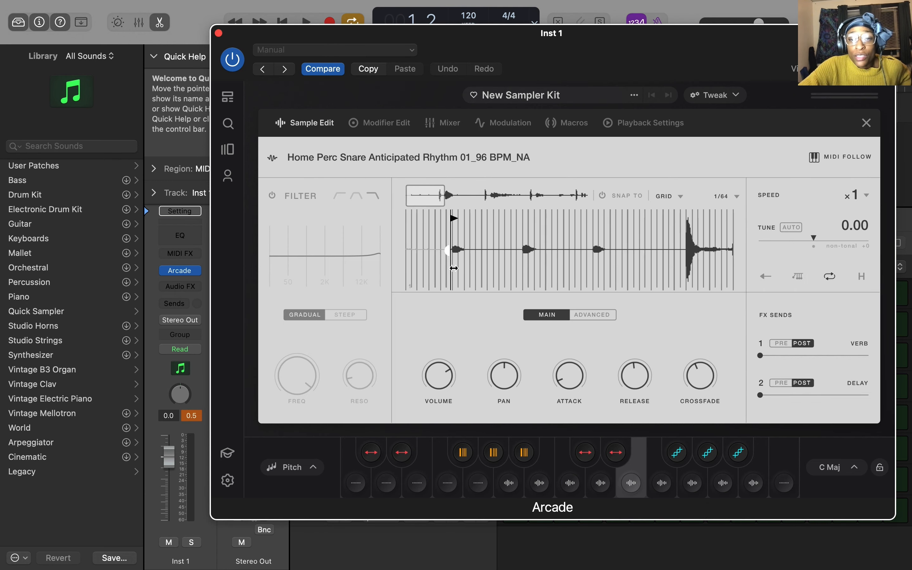
scroll(454, 268, "up", 6)
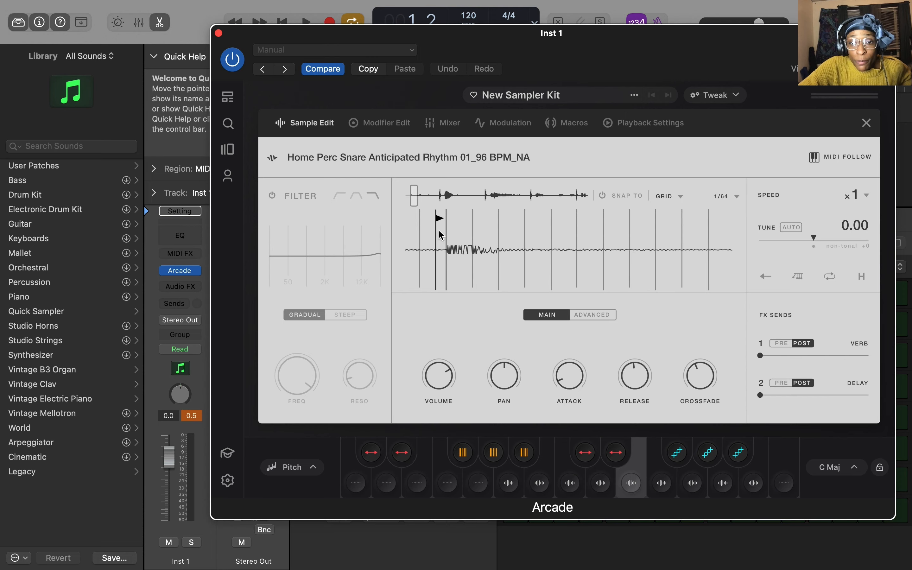
left_click_drag(438, 218, 447, 220)
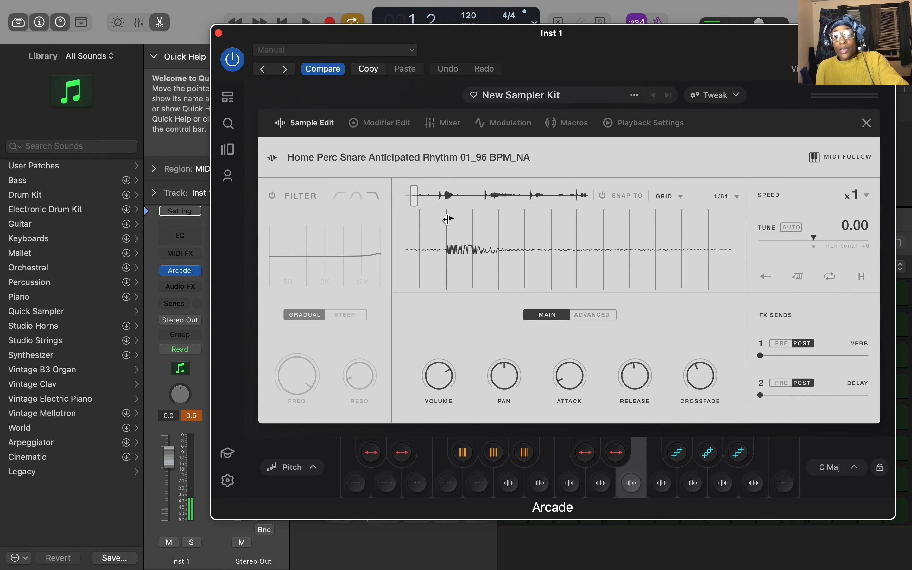
Step: Pull the Home Perc Snare sample's end marker in from the end of the loop to right behind the first small hit
scroll(416, 196, "up", 3)
scroll(416, 196, "down", 10)
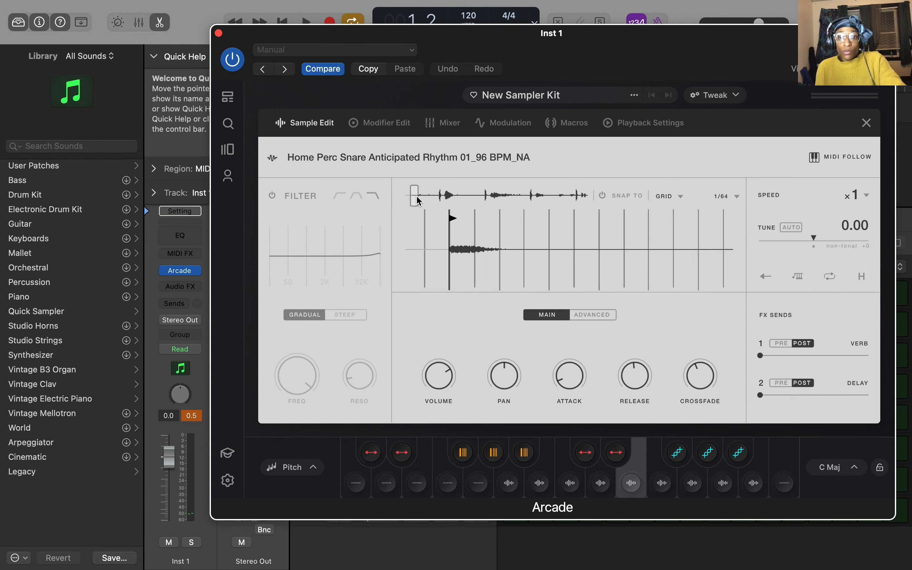
scroll(417, 196, "down", 5)
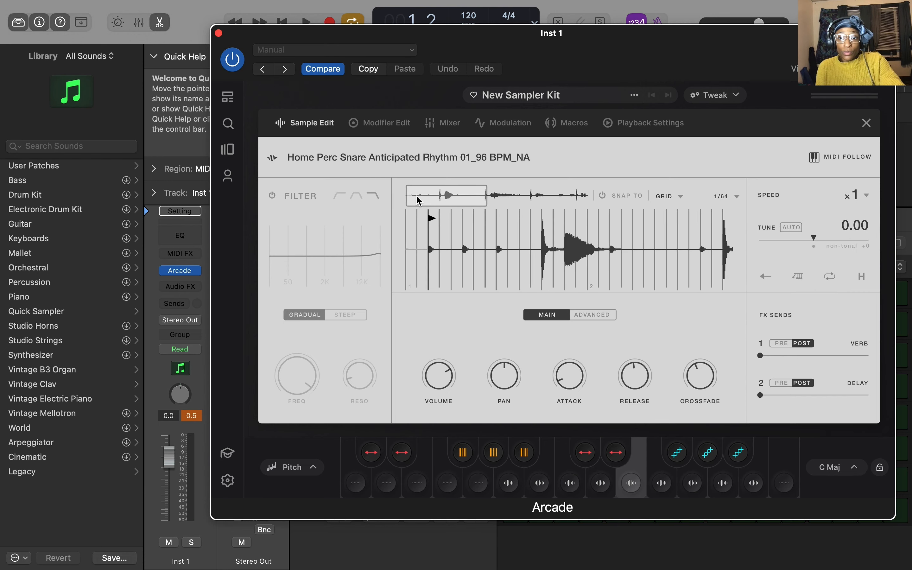
scroll(418, 200, "down", 5)
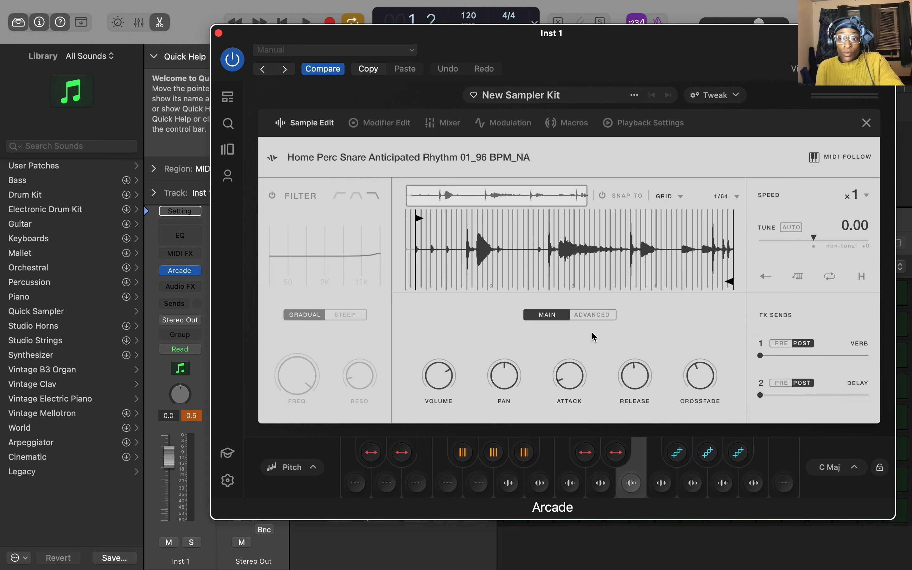
left_click_drag(733, 279, 468, 245)
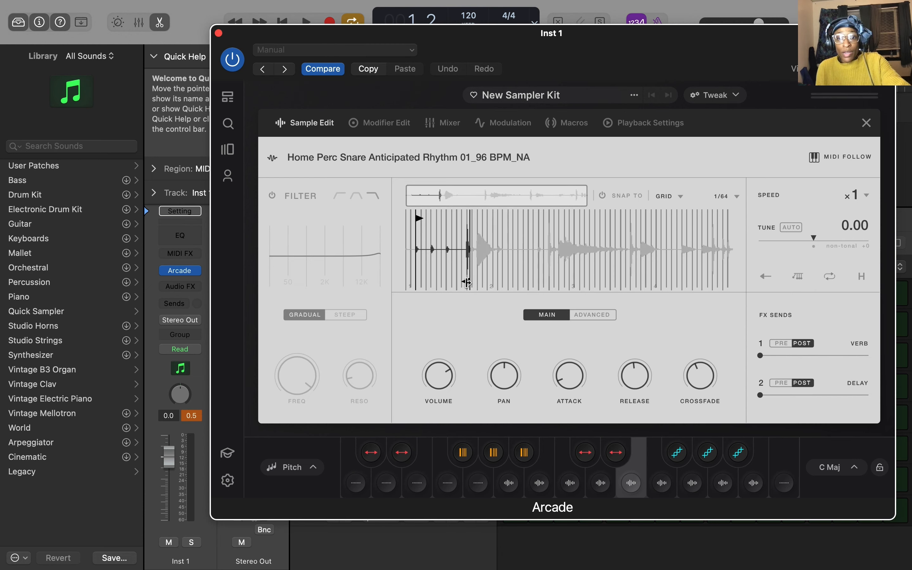
mouse_move(467, 282)
left_mouse_down()
mouse_move(446, 224)
mouse_move(419, 279)
left_mouse_up()
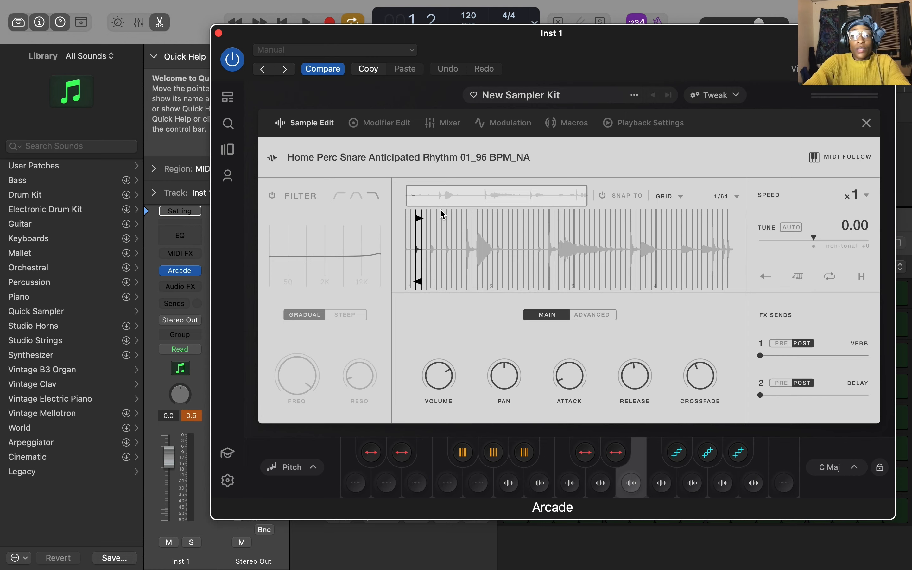
Step: Extend the Home Perc Snare sample's end marker slightly so more of the first hit's tail is included
scroll(430, 194, "up", 10)
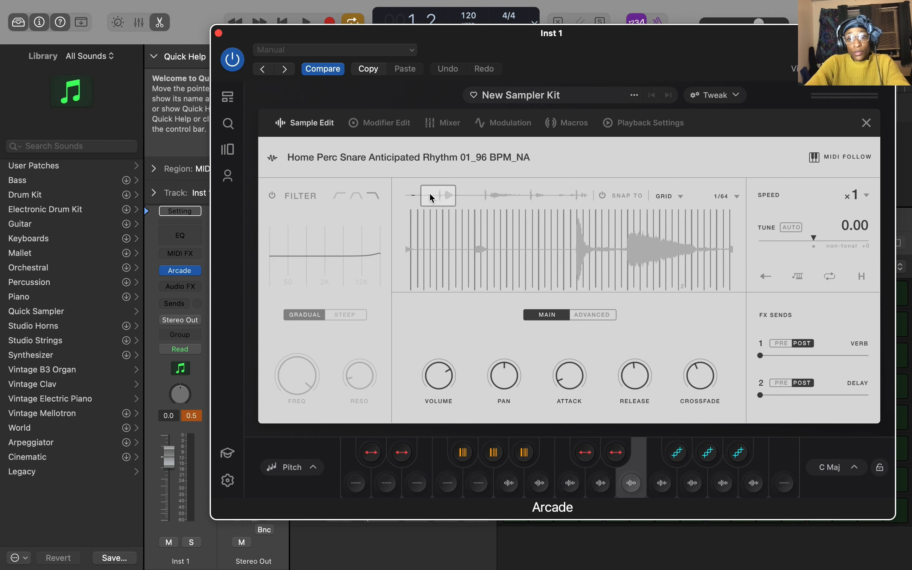
scroll(432, 196, "up", 10)
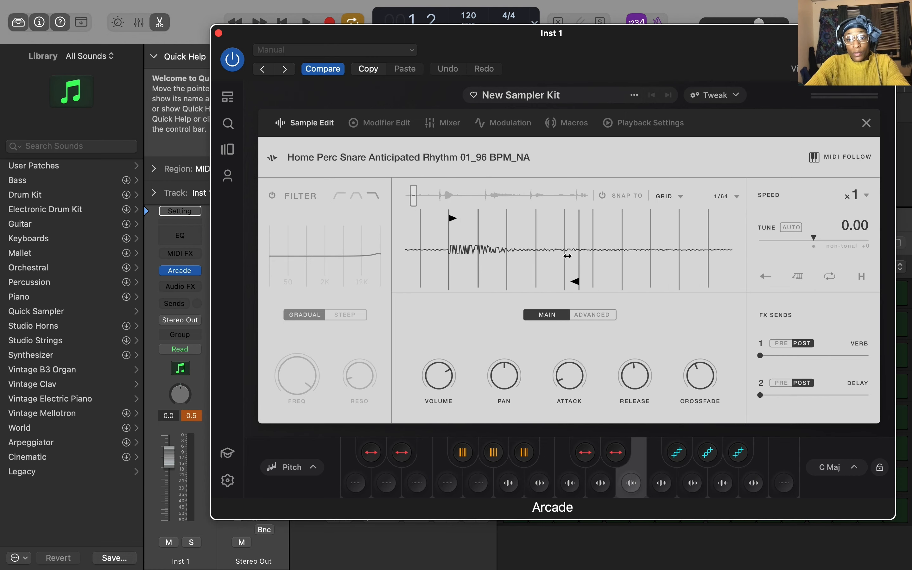
mouse_move(580, 282)
left_mouse_down()
mouse_move(563, 283)
mouse_move(709, 278)
left_mouse_up()
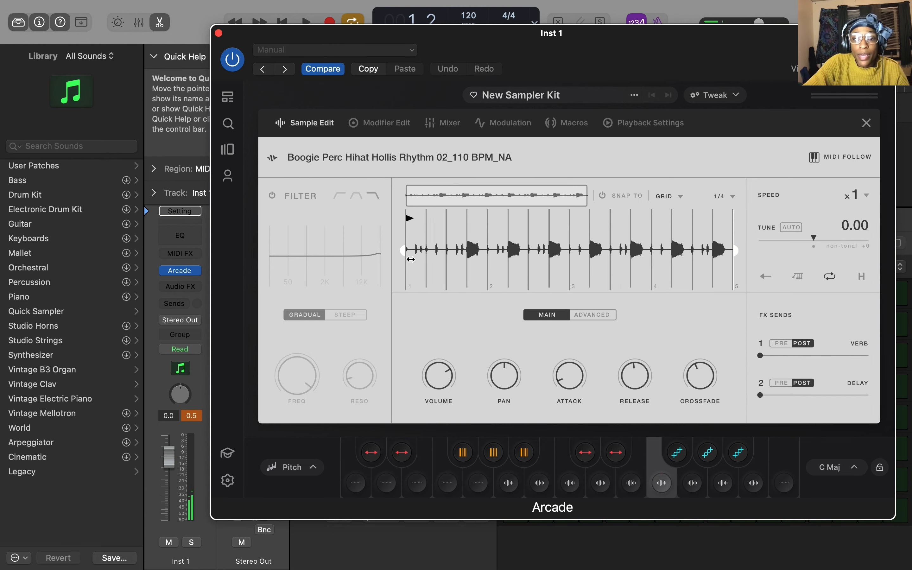
Step: Move the start marker of the eleventh white key's Boogie Perc Hihat sample forward to its second hit
scroll(467, 261, "up", 4)
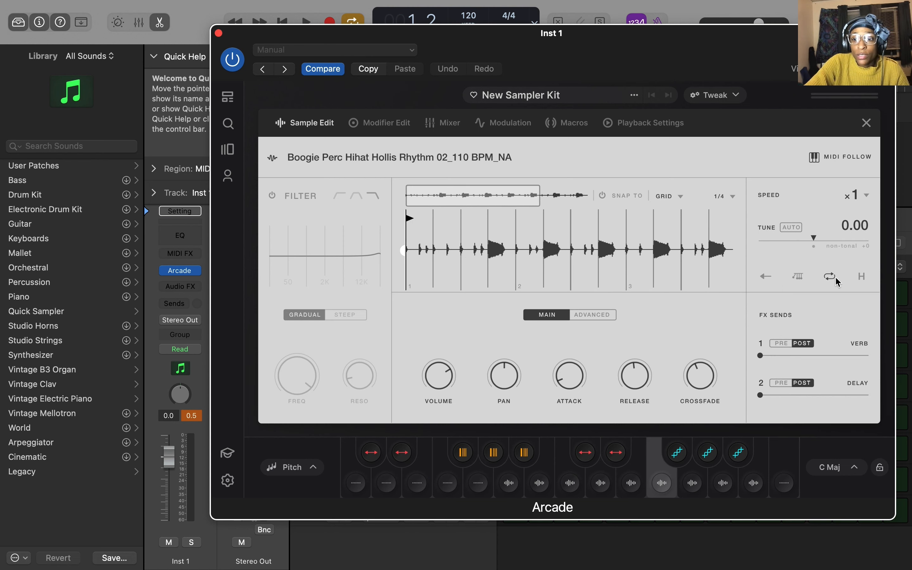
scroll(559, 256, "up", 3)
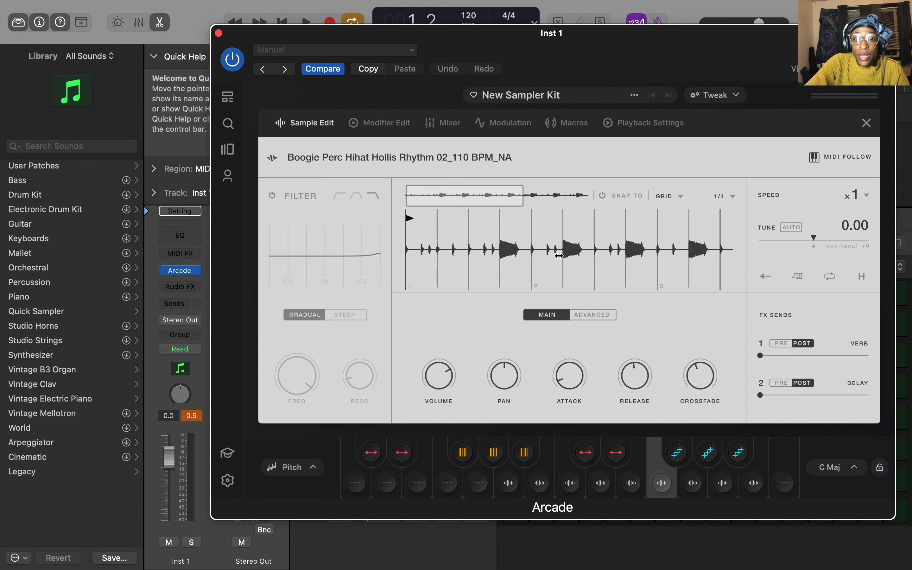
scroll(411, 255, "up", 3)
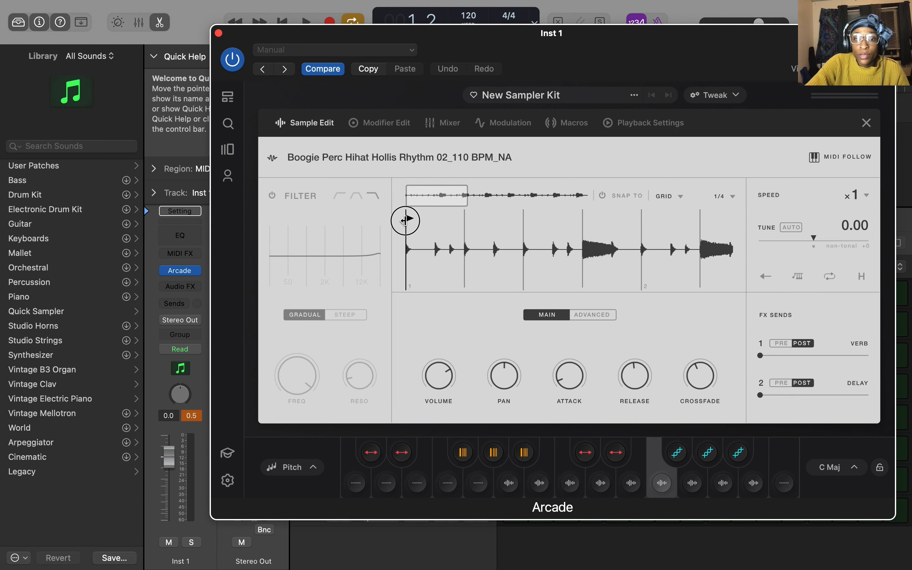
left_click_drag(405, 221, 435, 218)
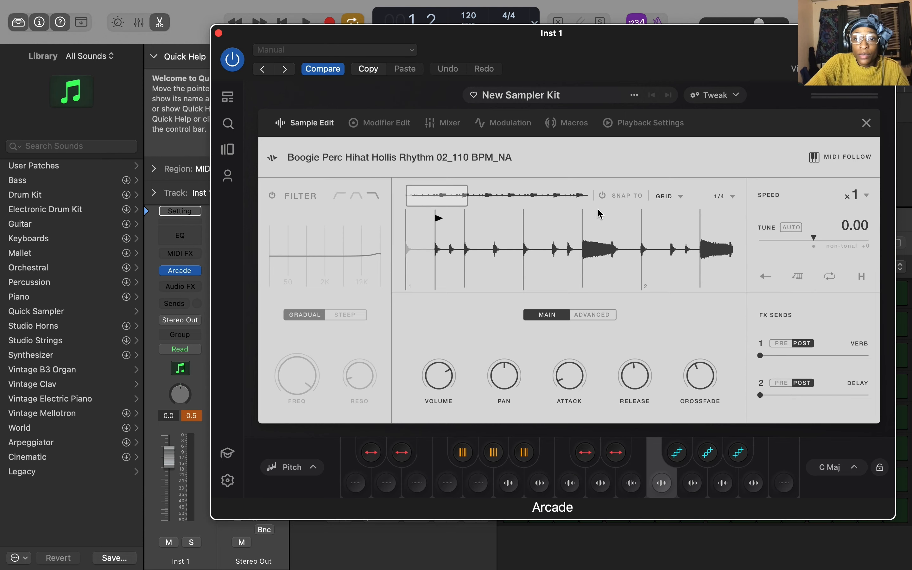
Step: Set the Boogie Perc Hihat sample's grid resolution to 1/16 and pull its end marker in behind the second hit
left_click(733, 196)
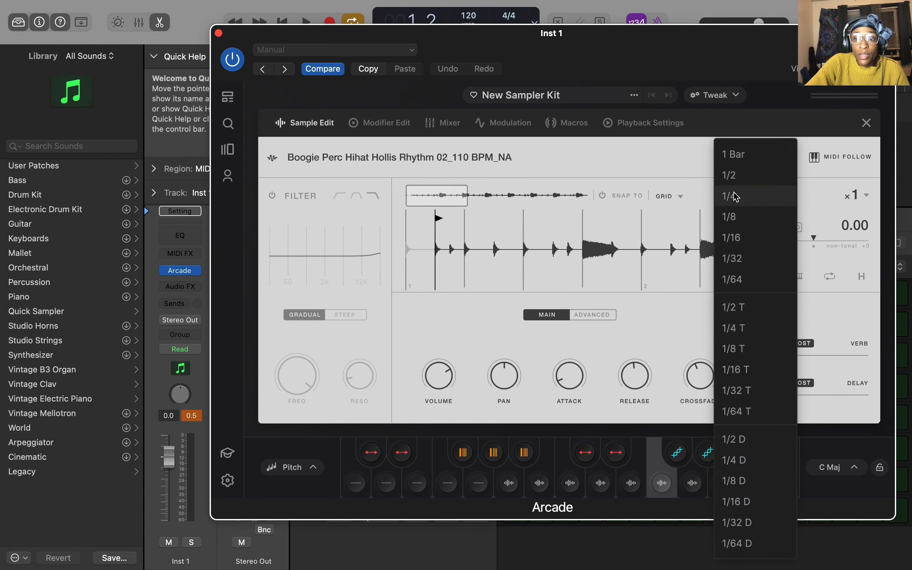
left_click(735, 238)
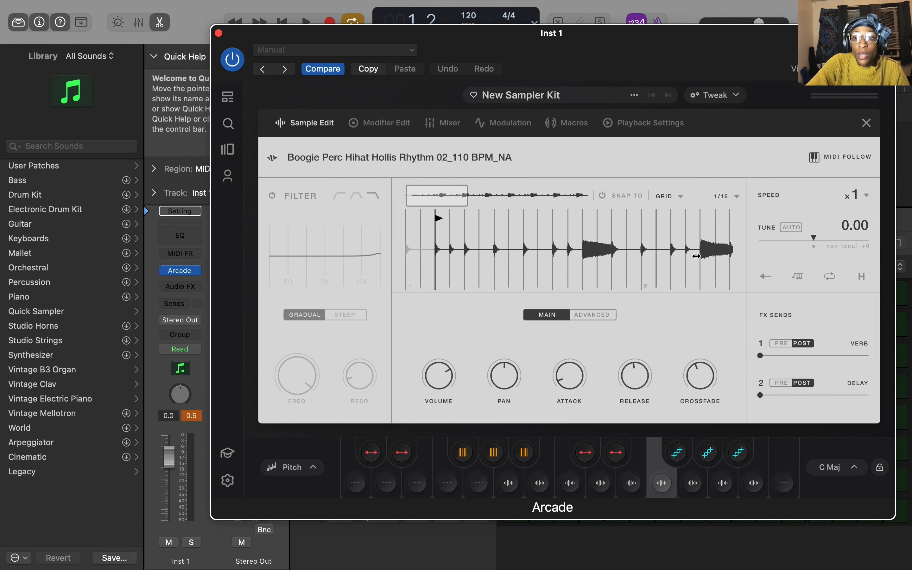
scroll(661, 258, "down", 5)
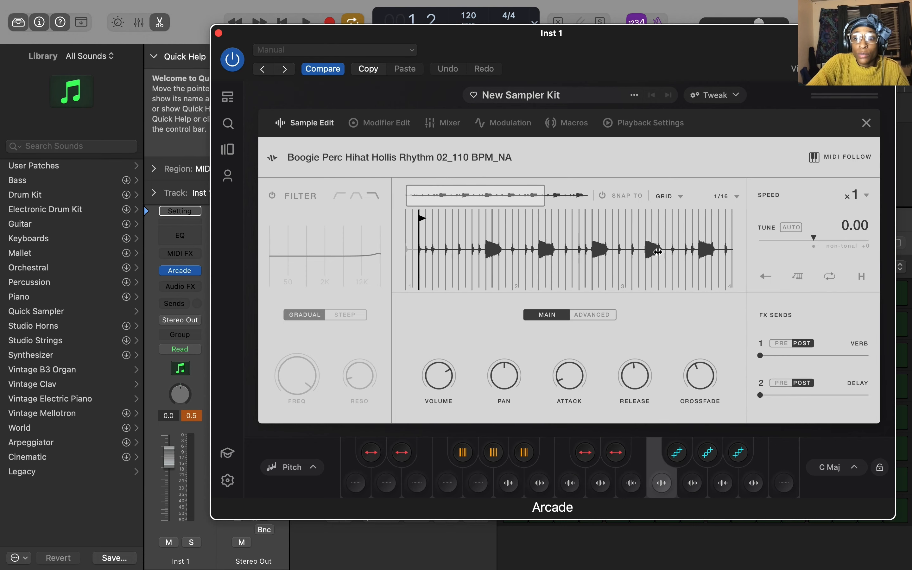
scroll(658, 251, "down", 3)
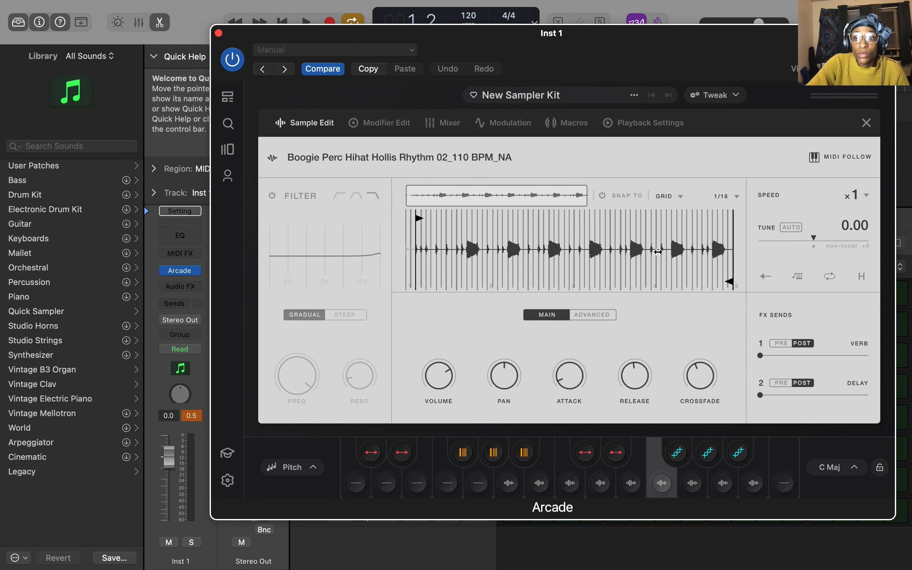
mouse_move(734, 283)
left_mouse_down()
mouse_move(423, 281)
mouse_move(421, 270)
left_mouse_up()
scroll(433, 267, "up", 3)
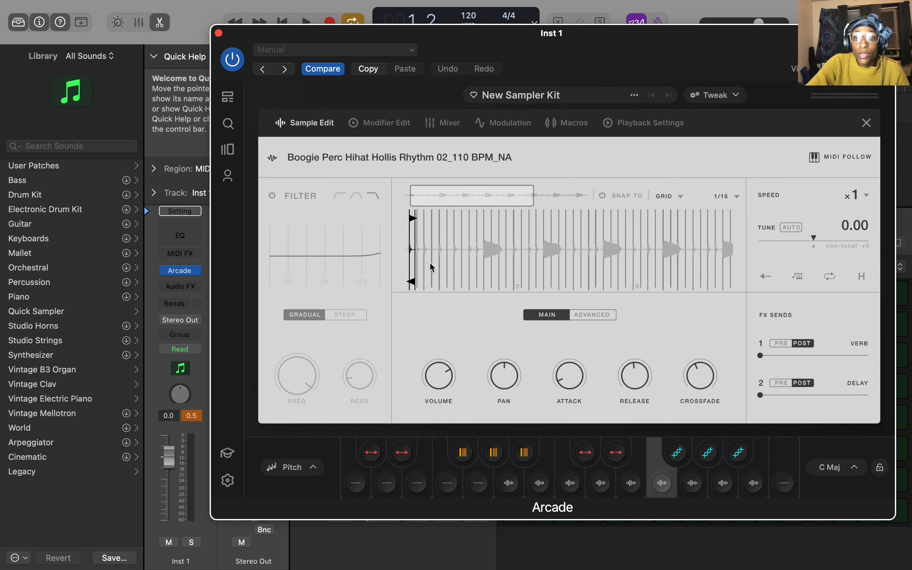
Step: Extend the Boogie Perc Hihat sample's end marker slightly to just before the third hit
scroll(432, 267, "up", 5)
scroll(433, 267, "down", 2)
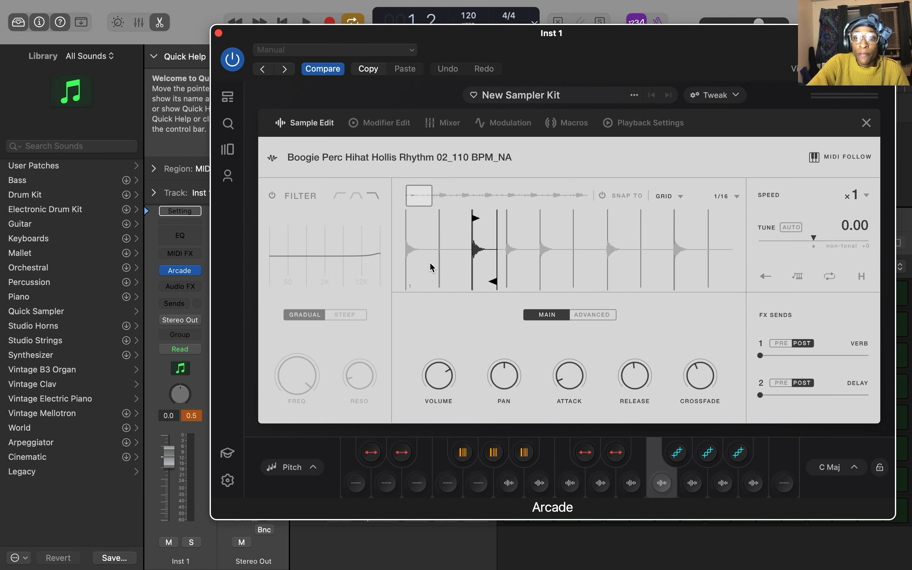
left_click_drag(496, 281, 505, 281)
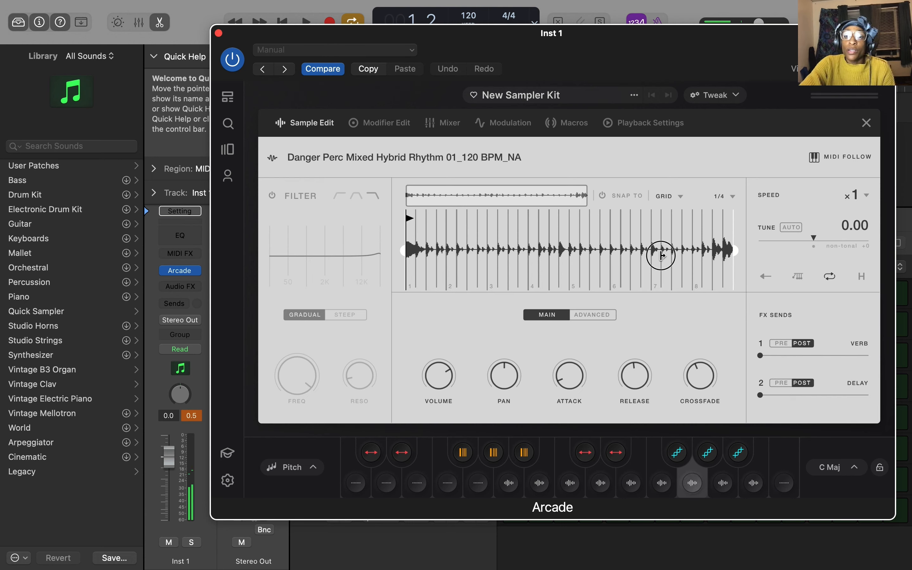
Step: Shorten the twelfth white key's Danger Perc Mixed Hybrid sample so it ends right behind its opening hit
left_click_drag(662, 255, 416, 259)
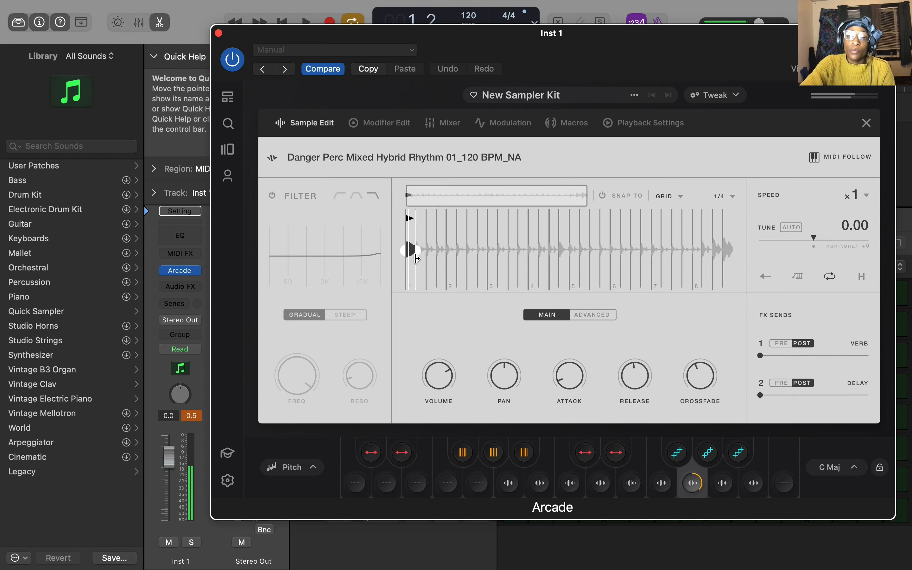
left_click(408, 158)
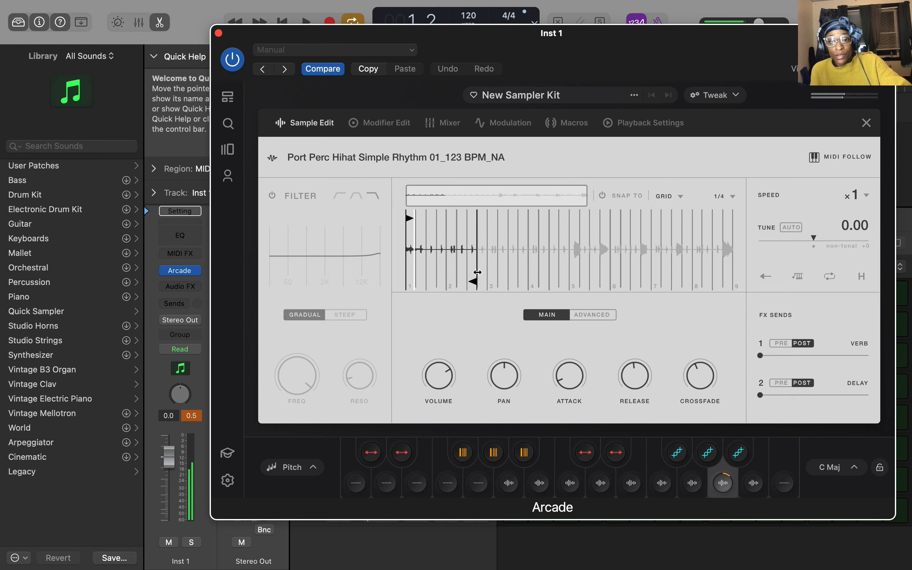
Step: Pull the end marker of the thirteenth white key's Port Perc Hihat sample in to just before its second hit
left_click_drag(477, 276, 409, 280)
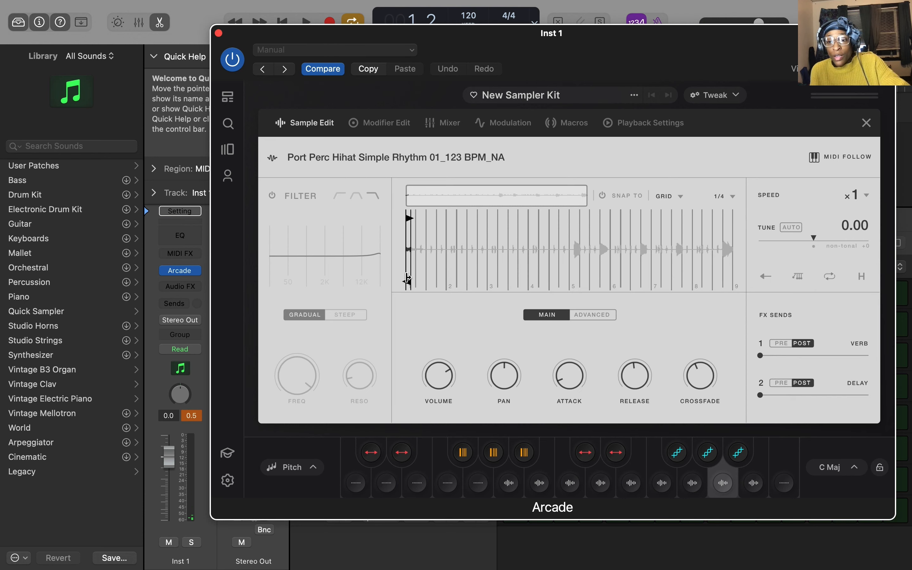
scroll(540, 203, "up", 4)
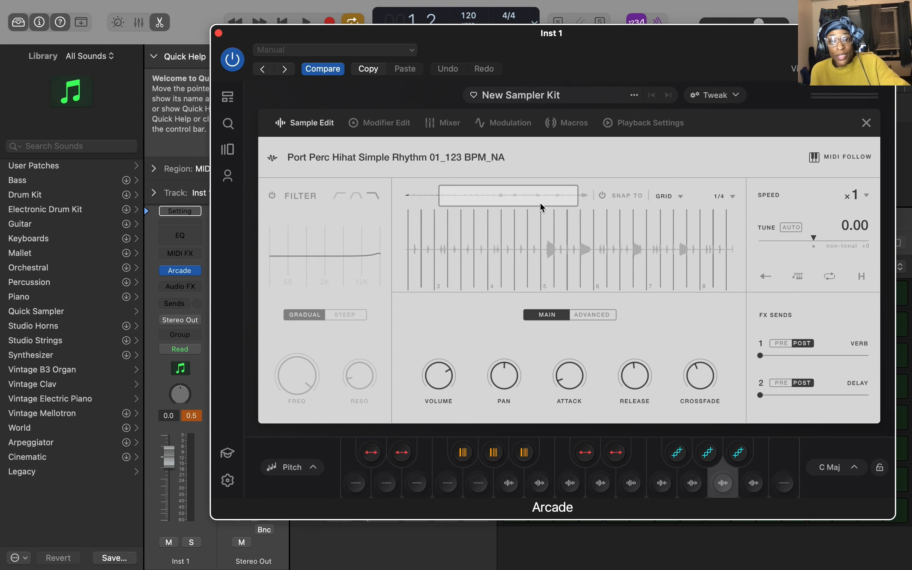
scroll(541, 199, "up", 3)
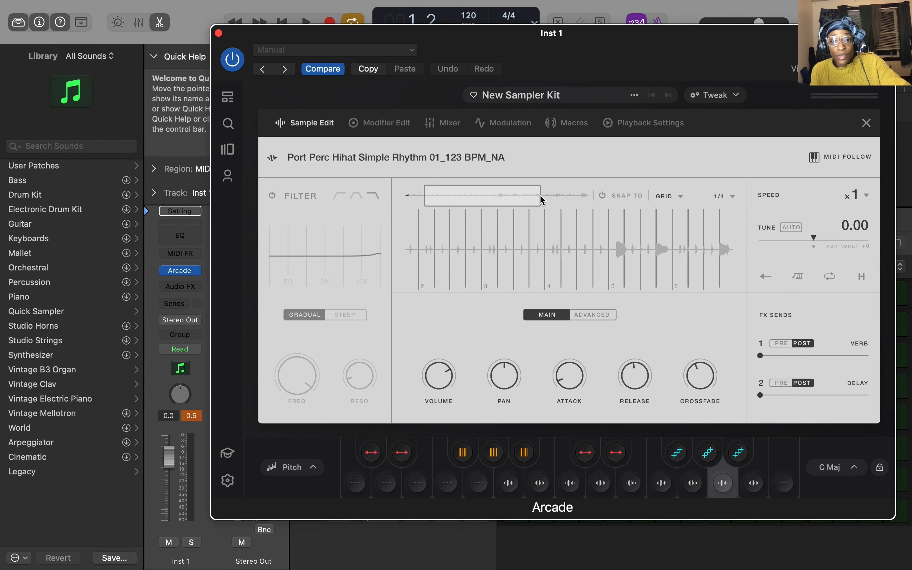
left_click_drag(536, 196, 503, 190)
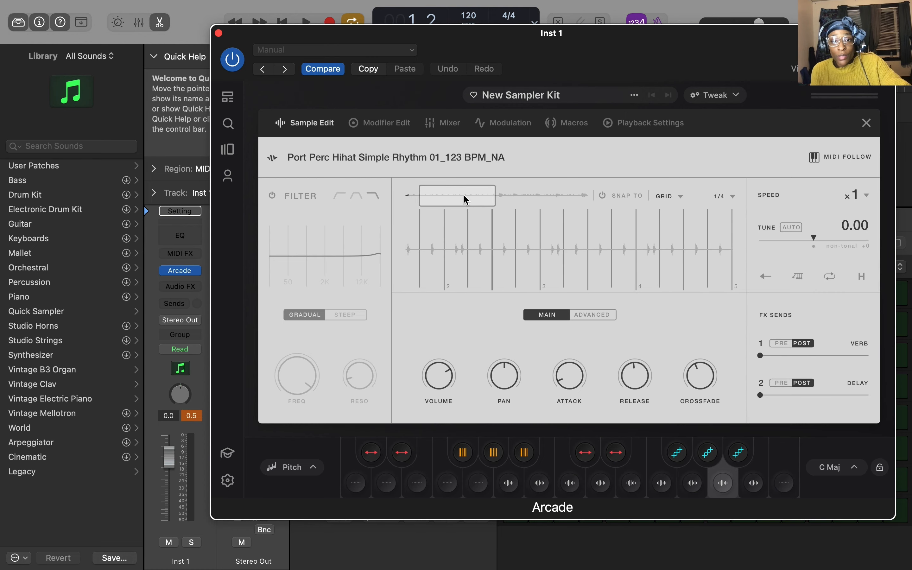
scroll(464, 196, "up", 2)
scroll(467, 200, "up", 3)
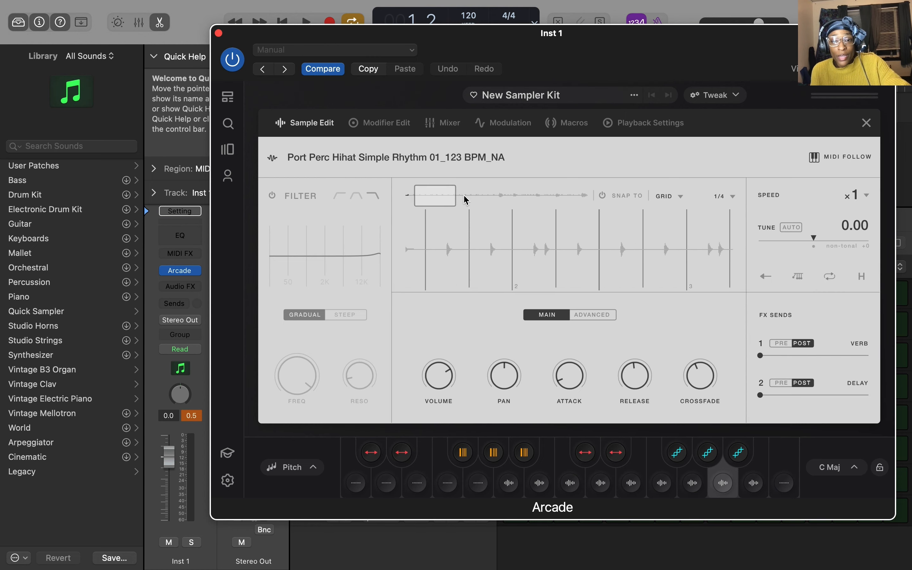
scroll(442, 195, "up", 1)
scroll(442, 195, "left", 2)
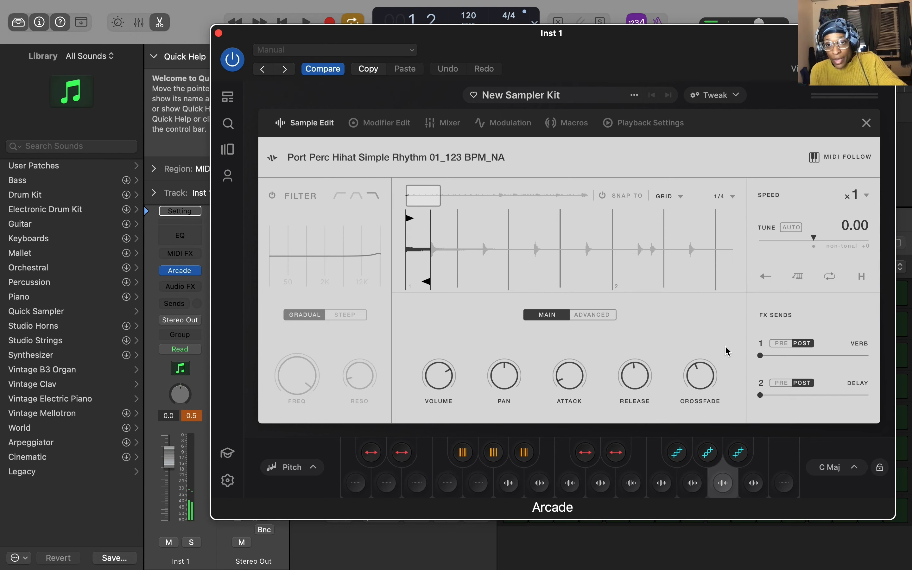
Step: Raise the Port Perc Hihat sample's Verb send to about halfway and turn up its Delay send
left_click_drag(770, 360, 833, 356)
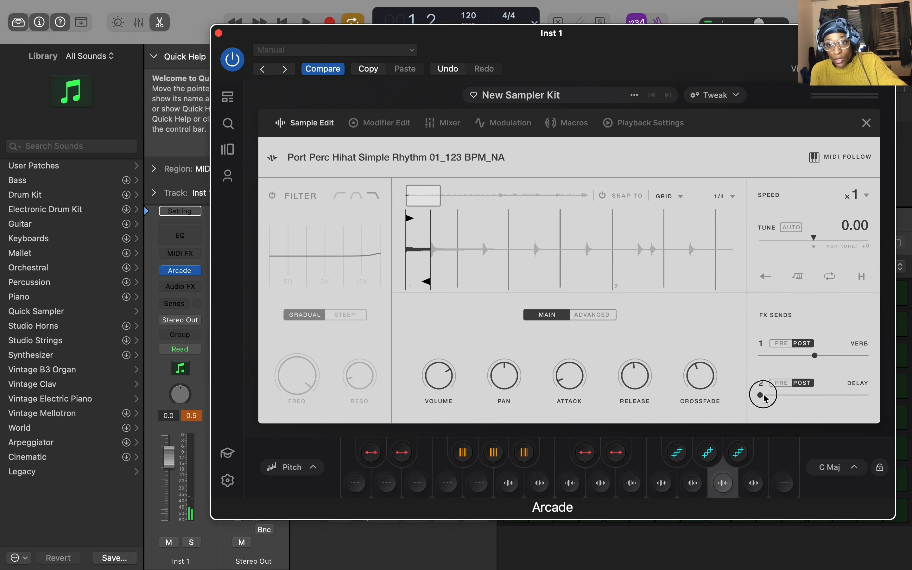
left_click_drag(763, 394, 800, 394)
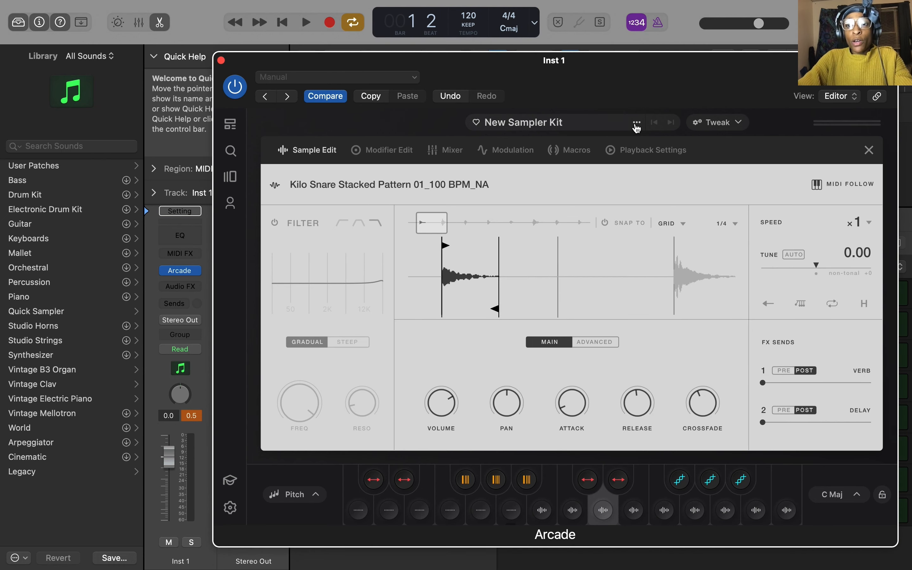
Step: Save the sampler kit under the name "80's street fight" with the description "80's pop synth drums"
left_click(635, 95)
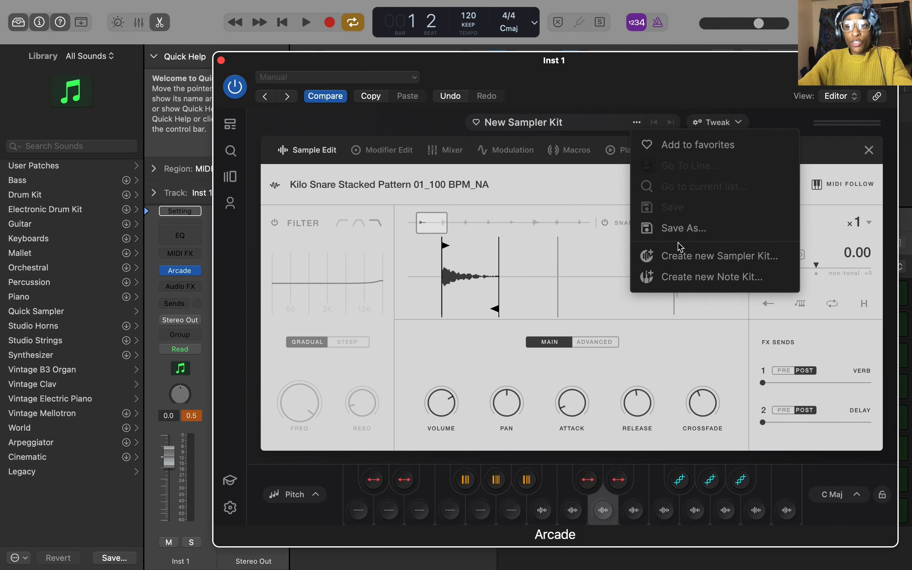
left_click(636, 125)
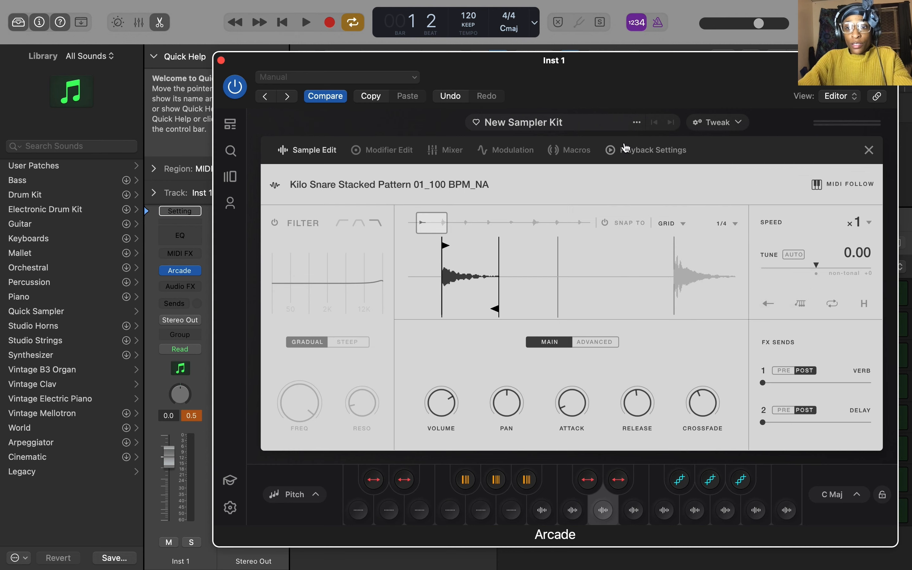
left_click(637, 123)
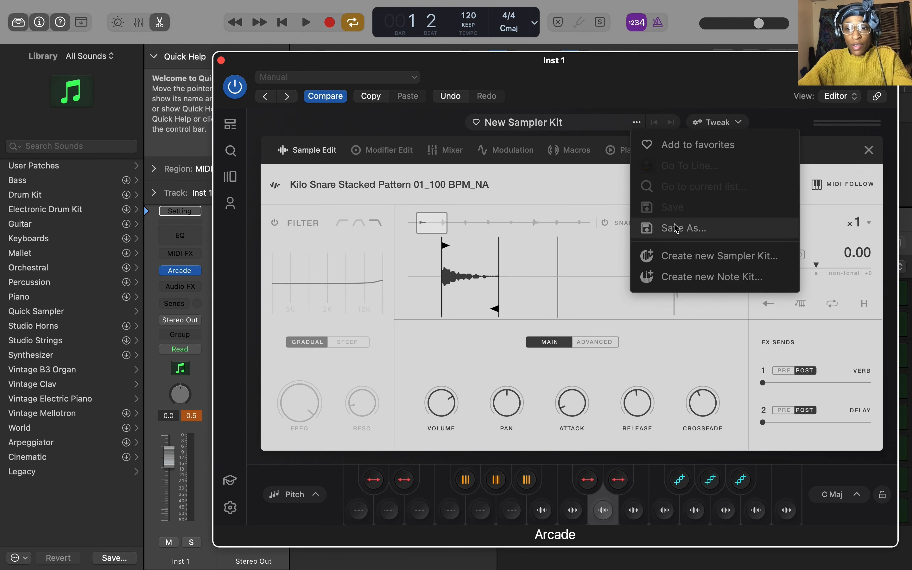
left_click(523, 135)
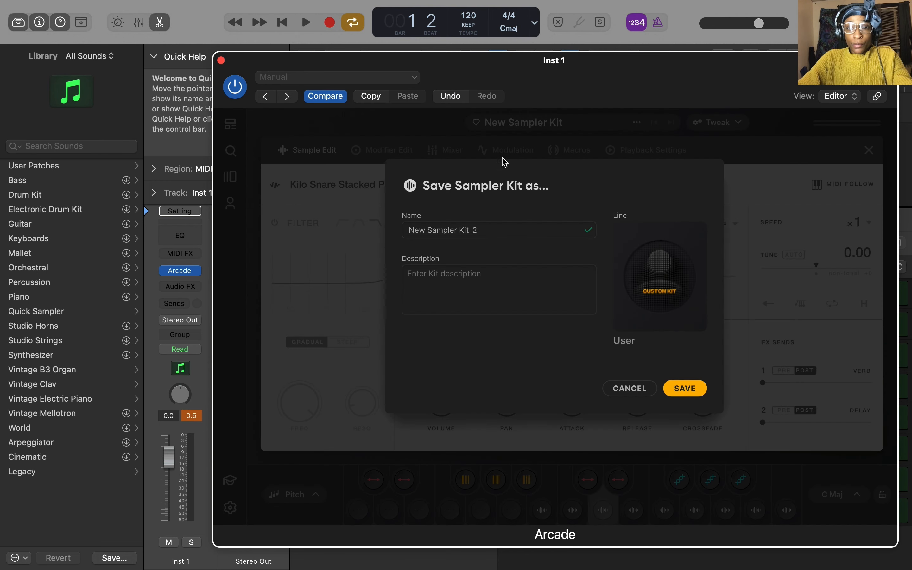
triple_click(489, 228)
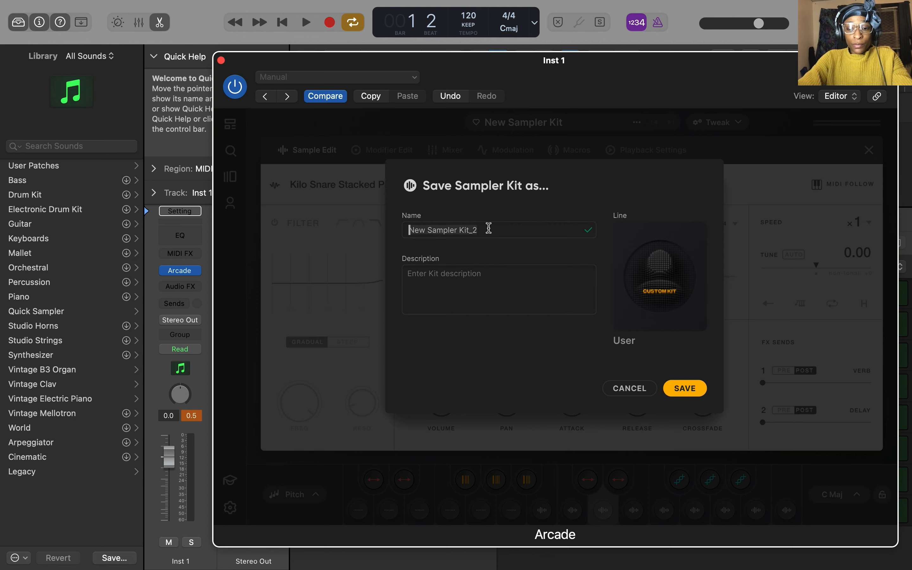
type("80's street fight")
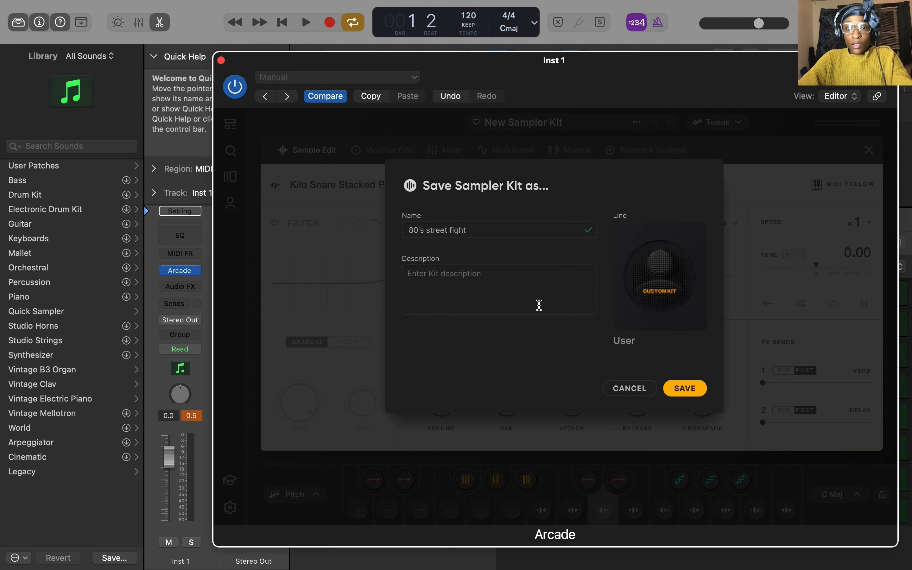
left_click(529, 282)
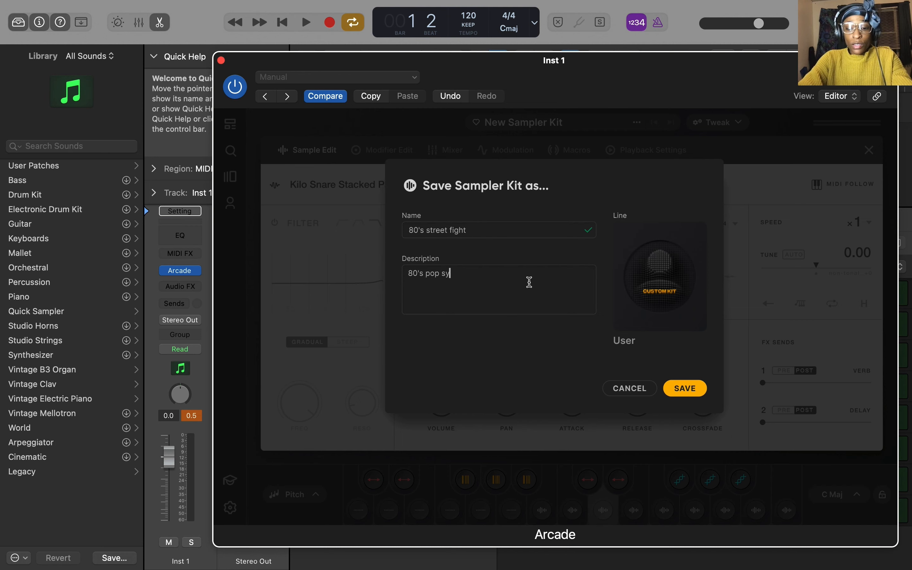
type("80's pop synth drums")
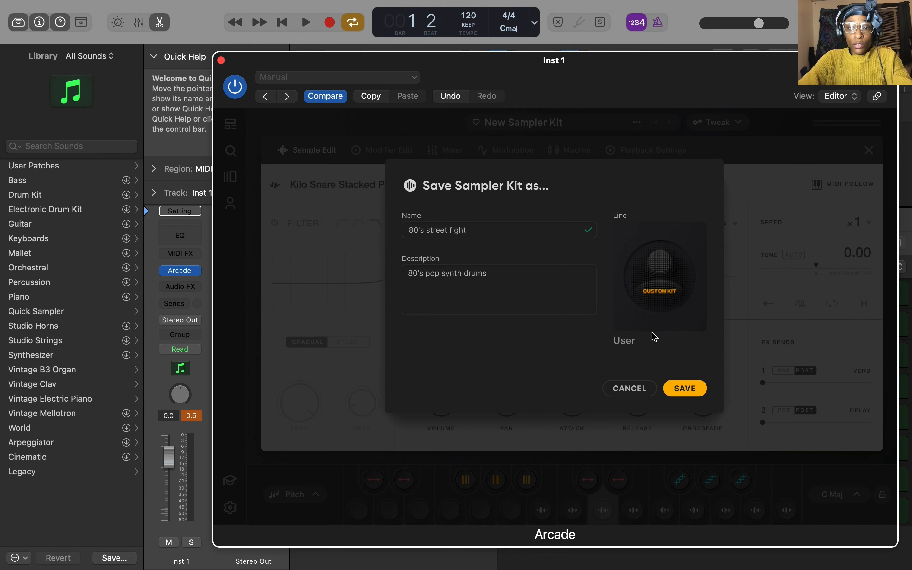
left_click(694, 389)
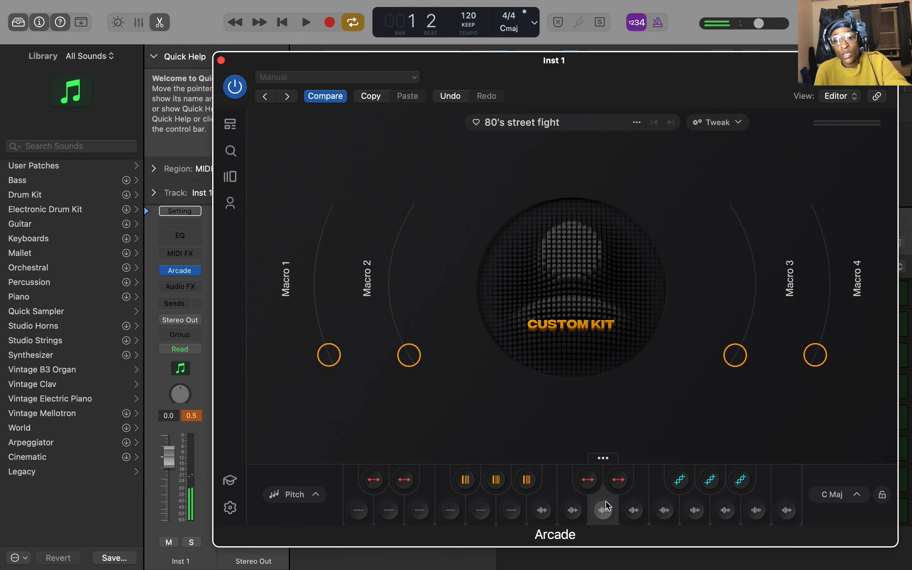
Step: Leave The 80s line and open The 70s line from the list of all lines
left_click(603, 459)
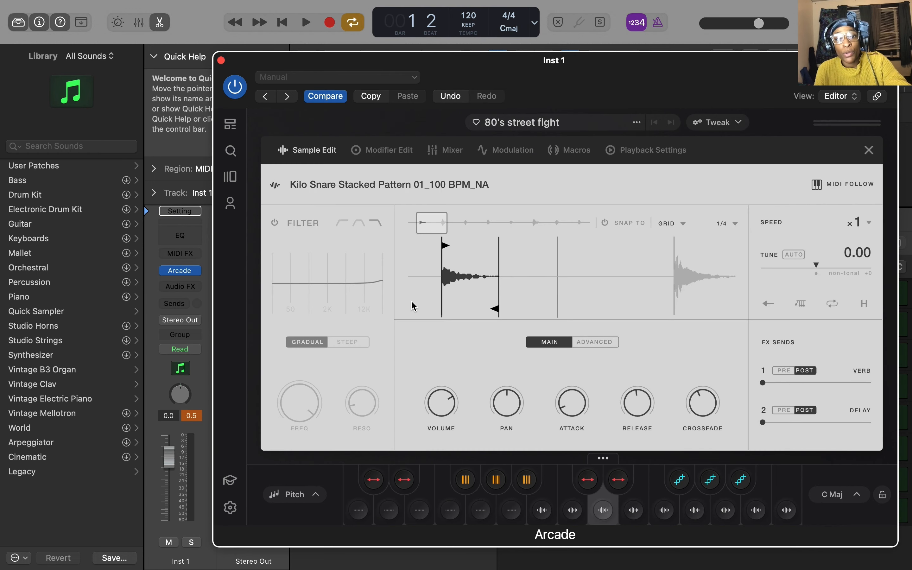
left_click(237, 178)
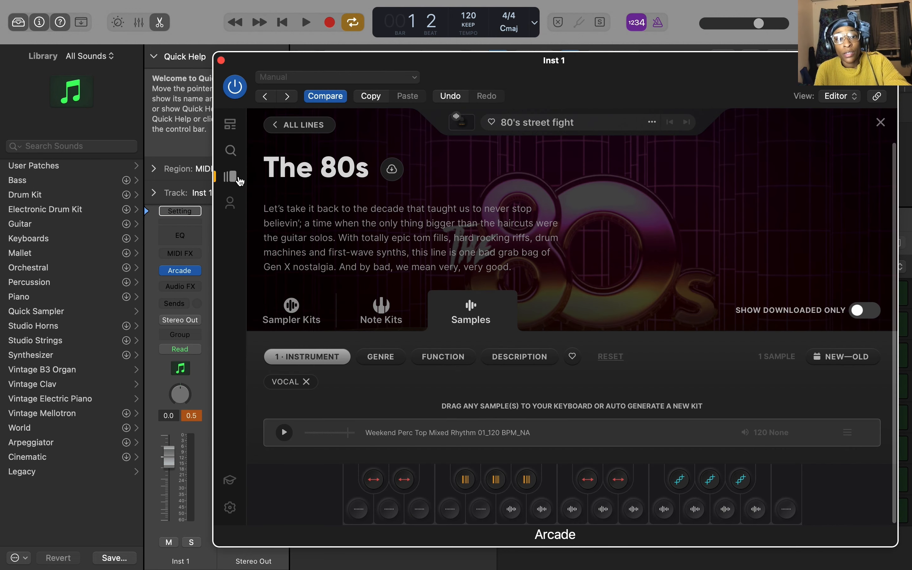
left_click(287, 130)
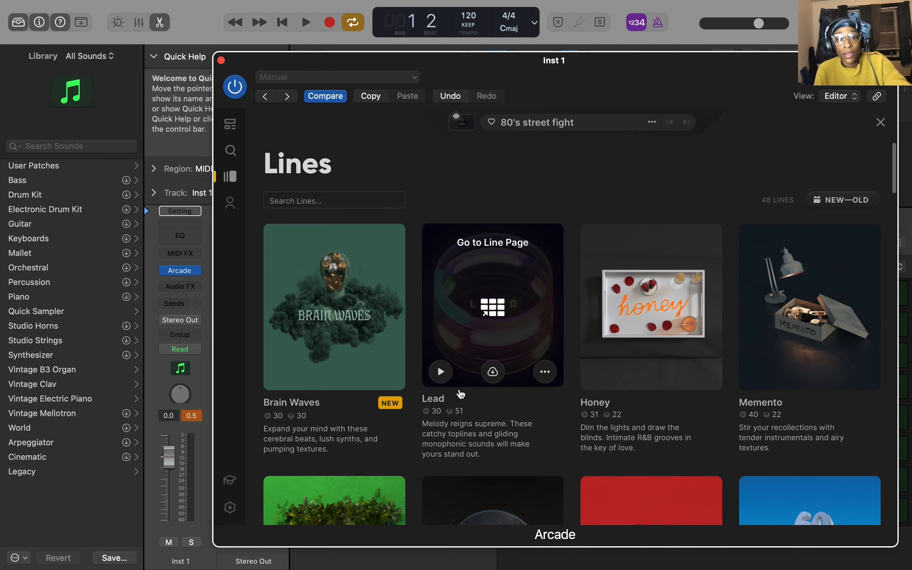
scroll(458, 393, "down", 8)
scroll(460, 394, "down", 7)
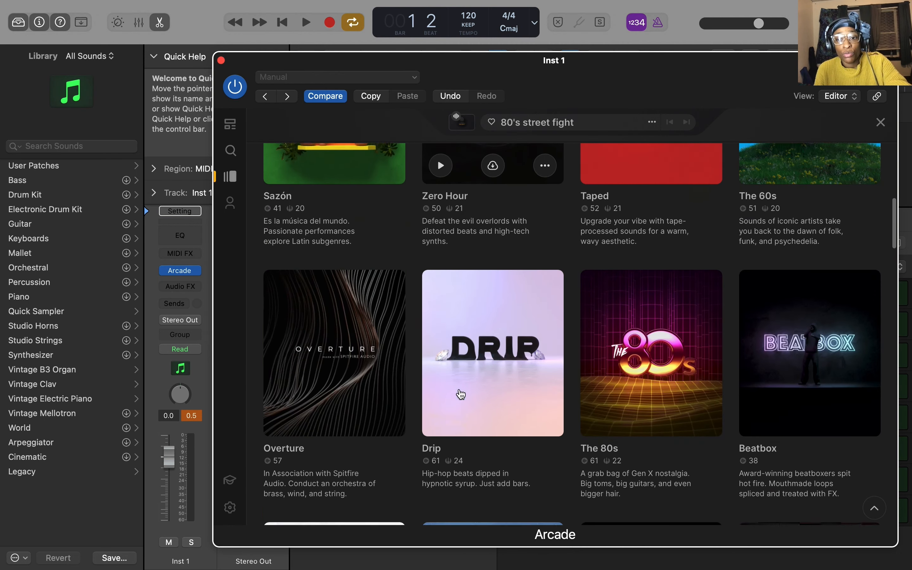
scroll(460, 394, "down", 3)
scroll(461, 394, "down", 3)
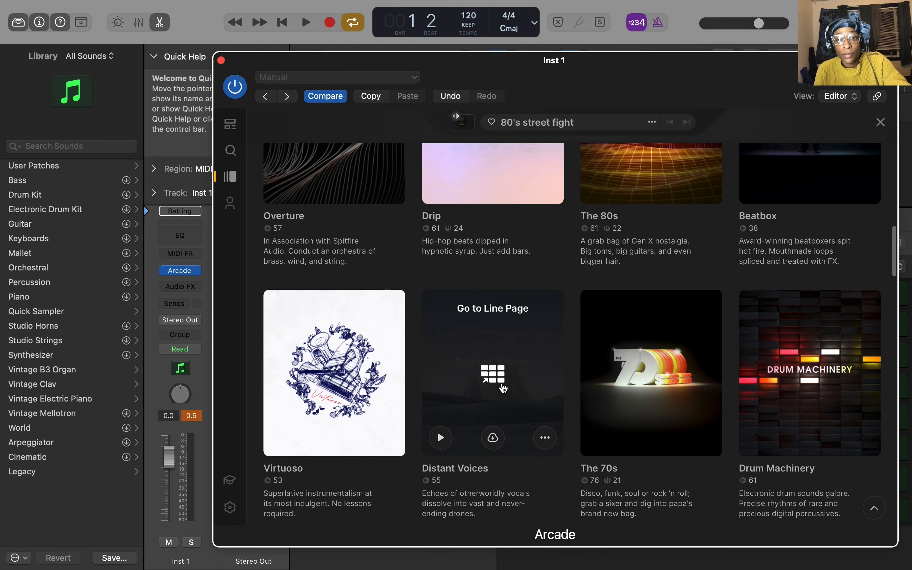
left_click(652, 343)
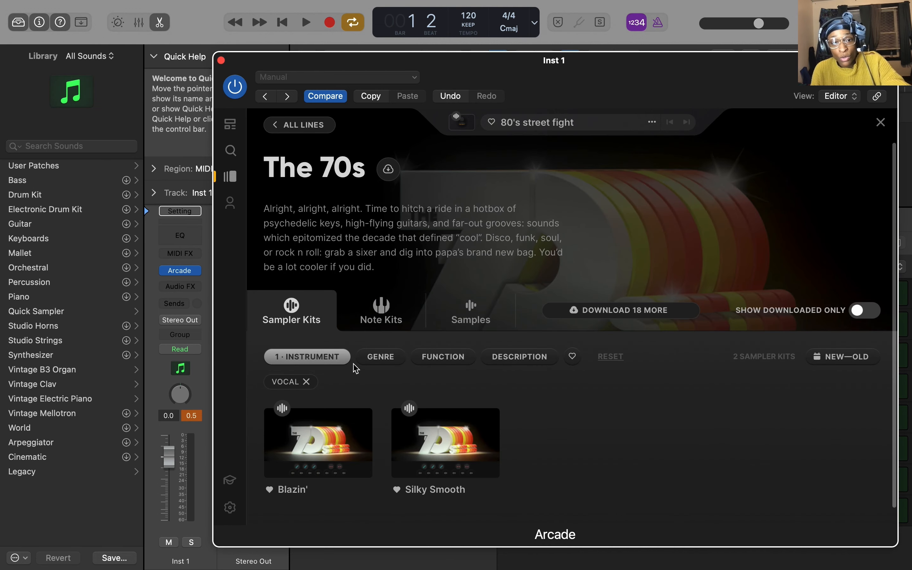
Step: Clear the Vocal filter and filter The 70s line's samples by the Snare instrument
left_click(307, 383)
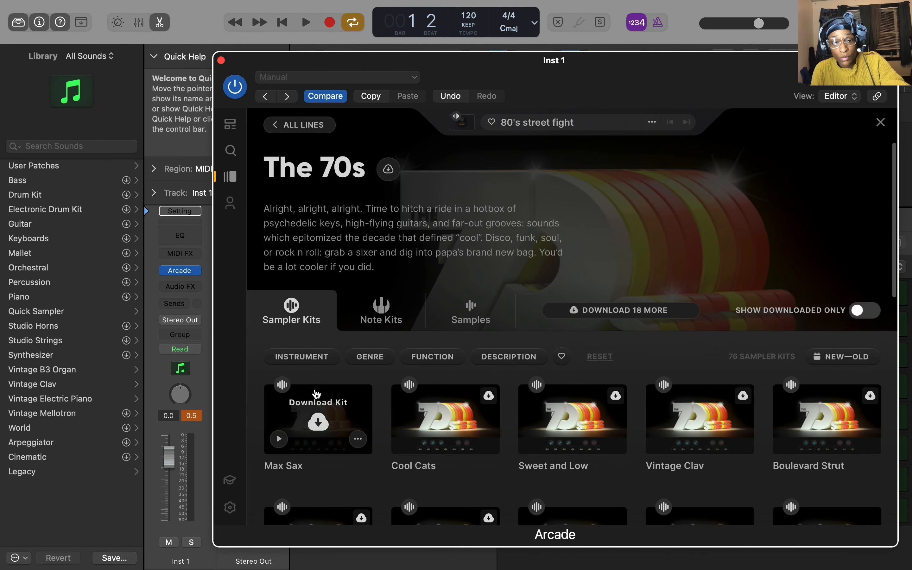
left_click(471, 317)
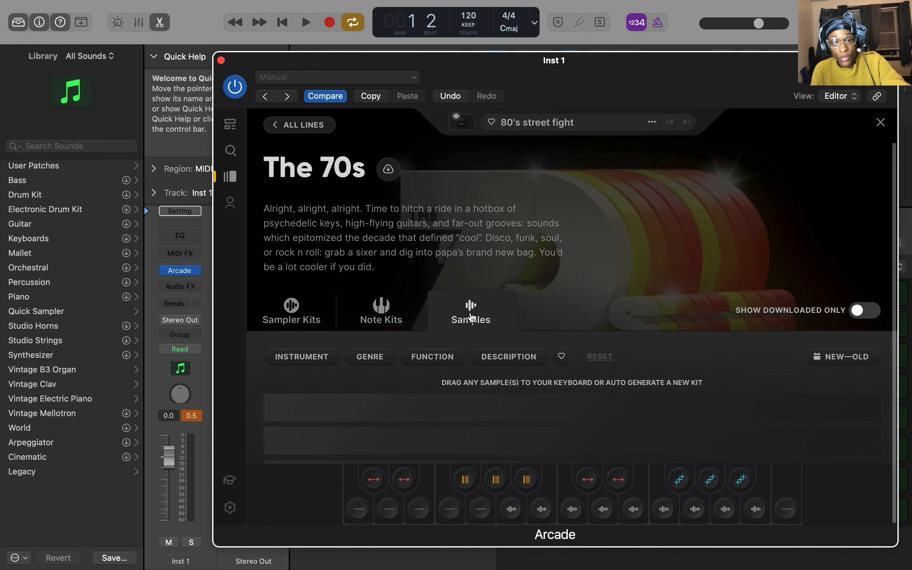
left_click(302, 358)
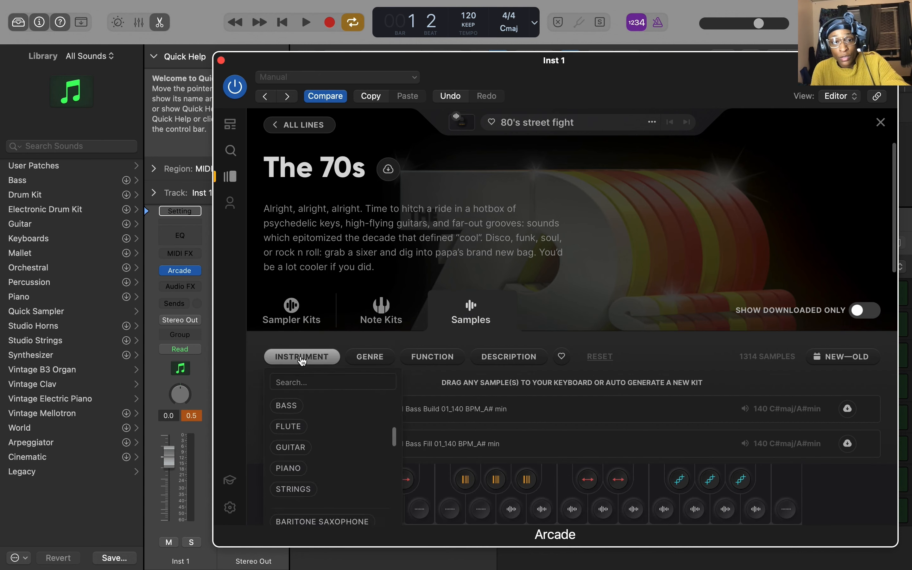
scroll(303, 413, "down", 10)
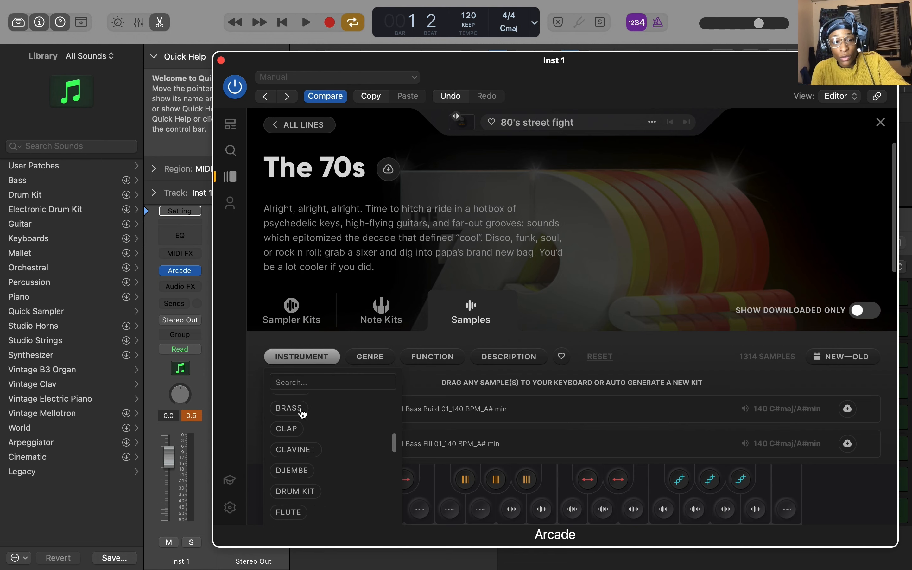
scroll(303, 414, "down", 8)
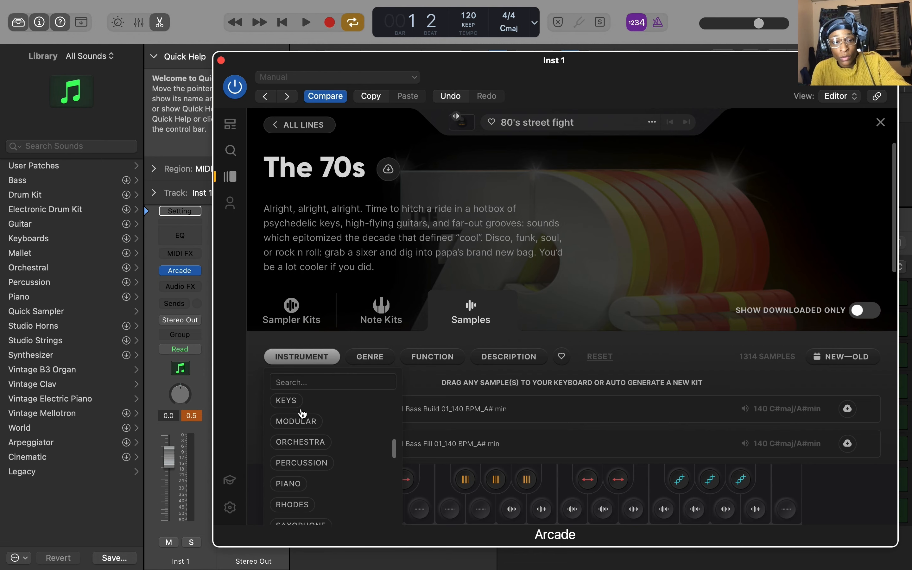
scroll(303, 413, "down", 5)
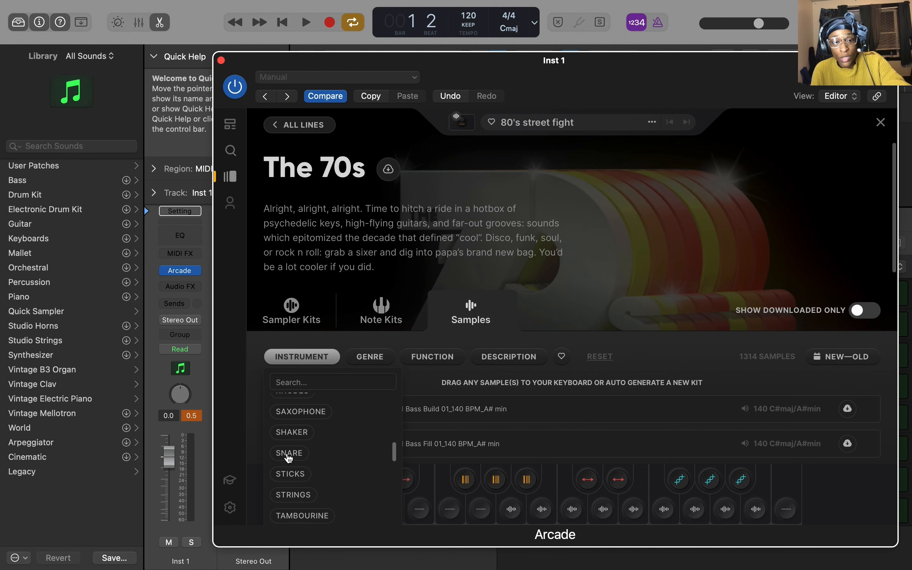
left_click(288, 454)
Step: Load Tyedye Drums Intro 01_80 BPM_NA onto the last white key and raise its Verb send to about a fifth
scroll(512, 355, "down", 3)
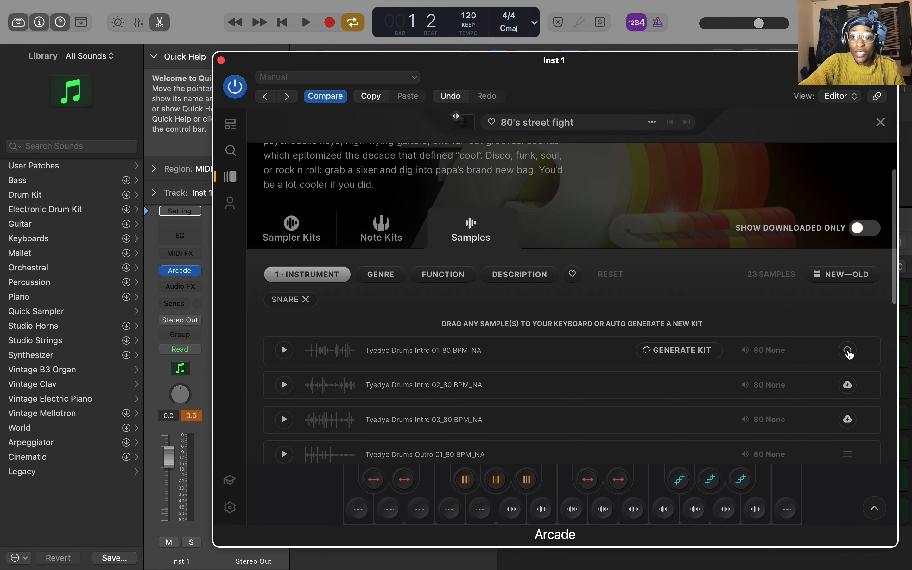
left_click_drag(284, 355, 785, 512)
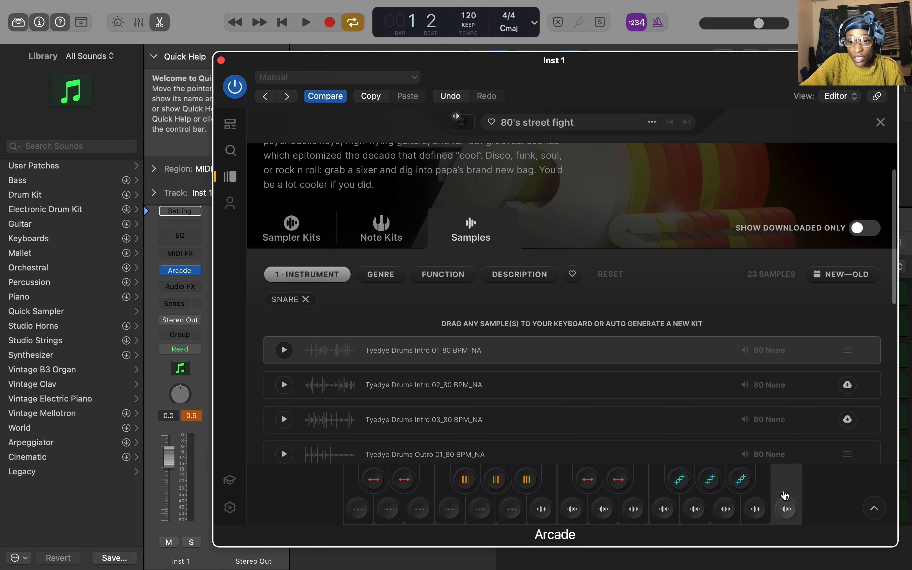
left_click(462, 123)
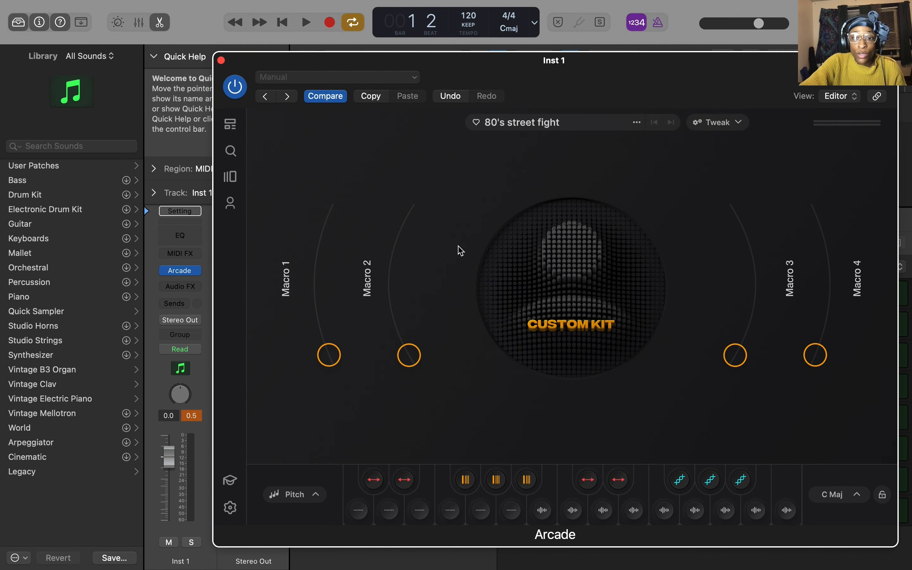
left_click(786, 458)
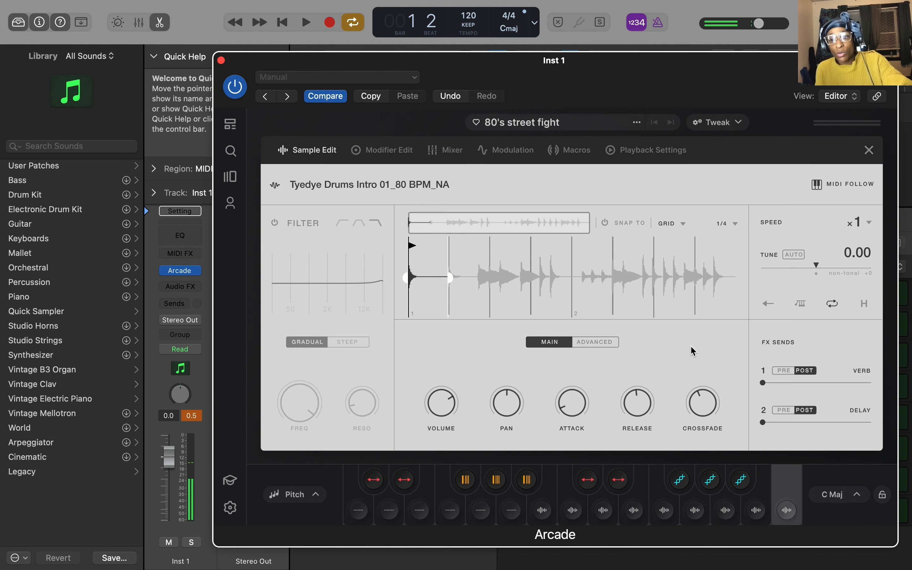
left_click_drag(770, 385, 792, 386)
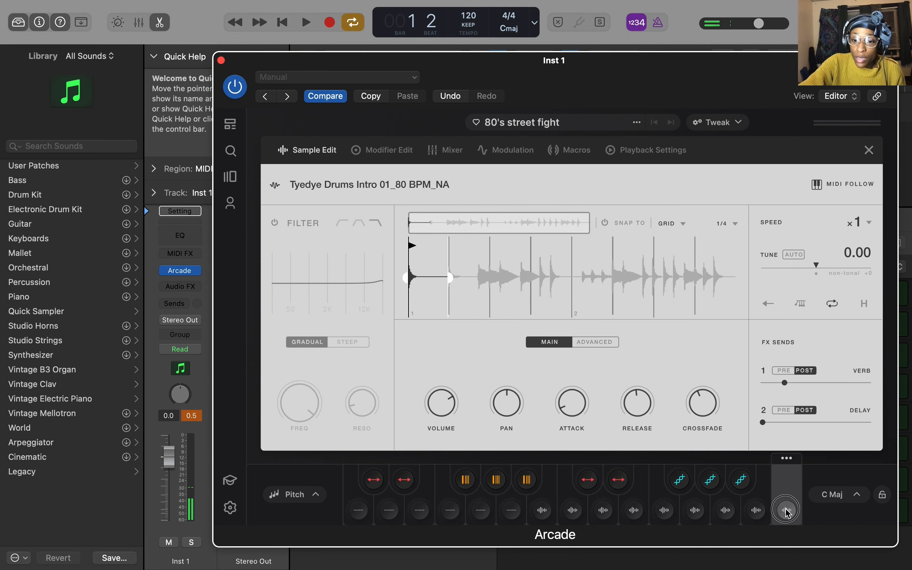
left_click_drag(608, 513, 603, 512)
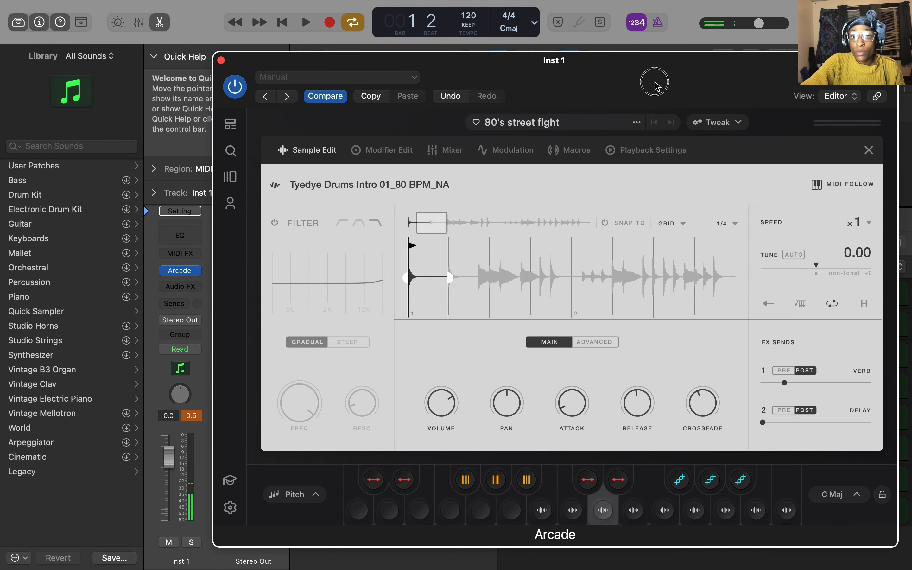
Step: Close the Inst 1 Arcade window and duplicate the Inst 1 track
left_click_drag(655, 84, 633, 267)
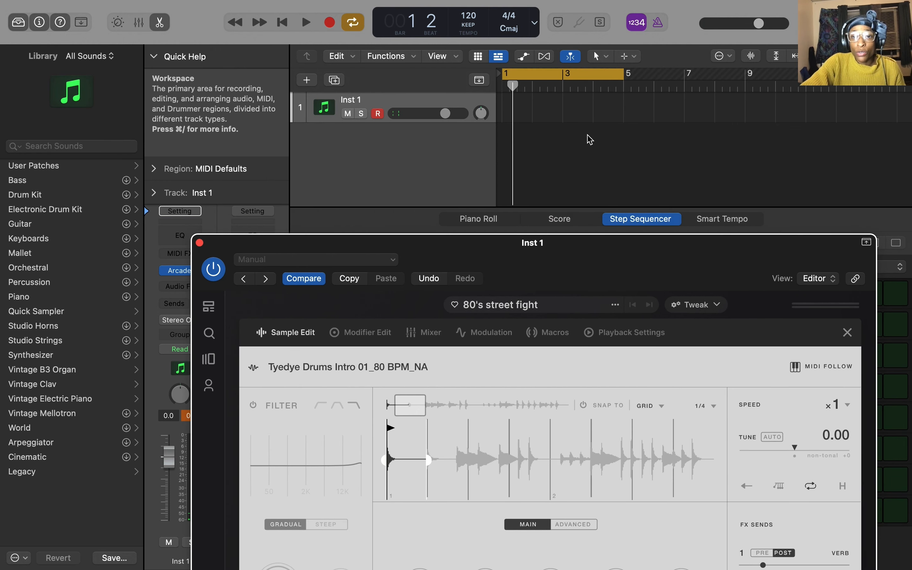
scroll(591, 140, "down", 2)
left_click_drag(613, 258, 692, 255)
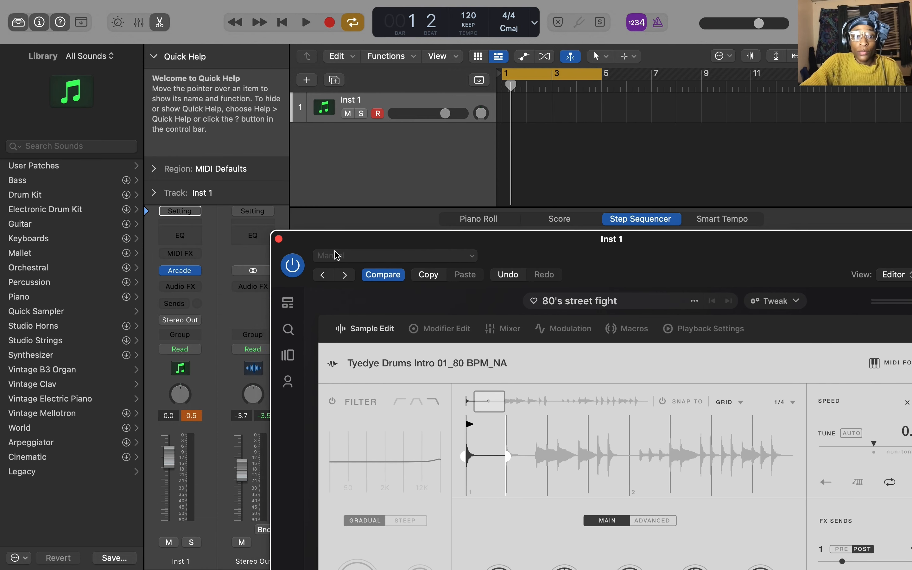
left_click(279, 239)
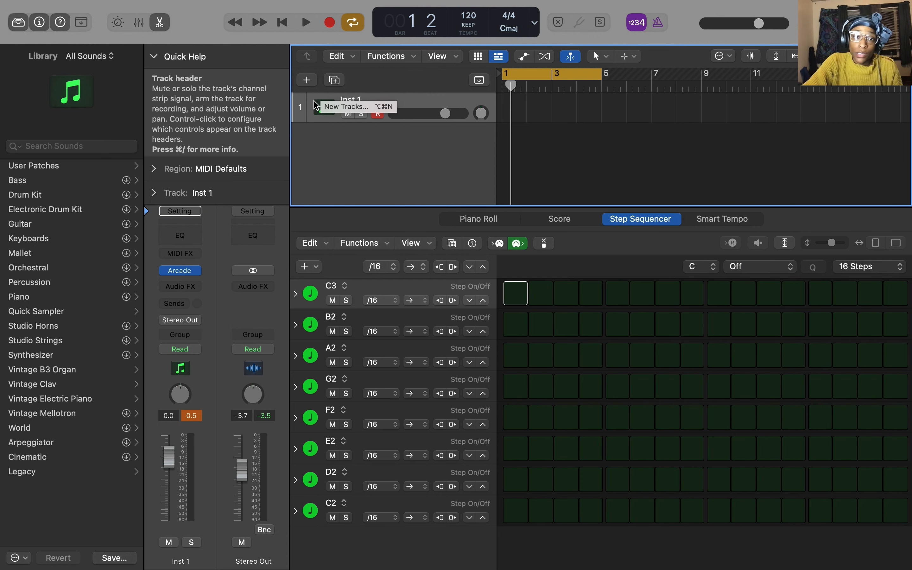
left_click(334, 80)
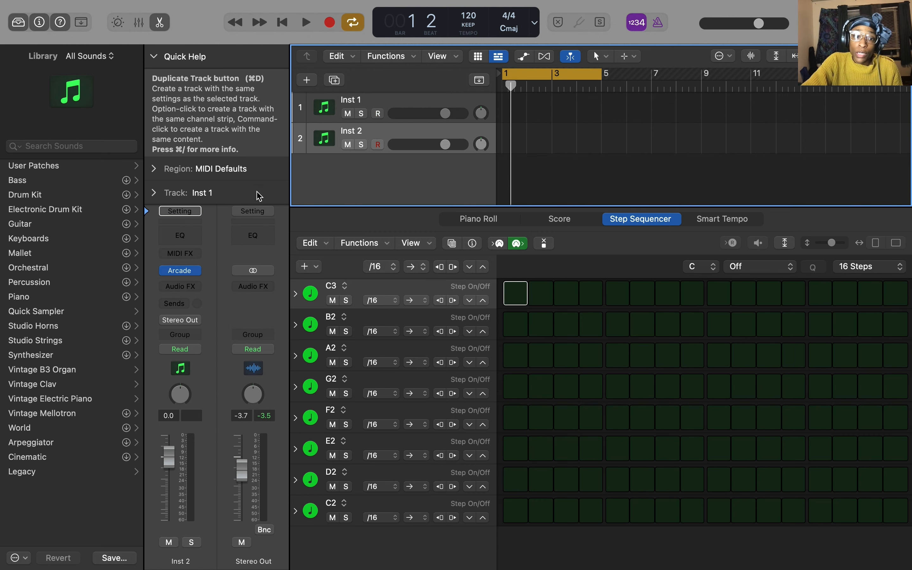
Step: Switch Inst 2's Arcade to the Tokyo Twinkle kit, record a part with it and set its session key to B Maj
left_click(185, 271)
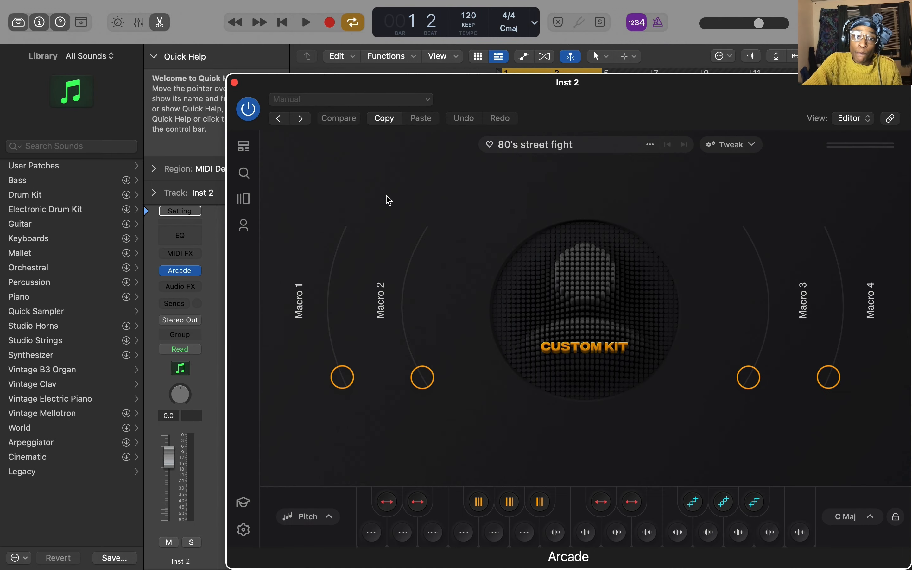
left_click(684, 146)
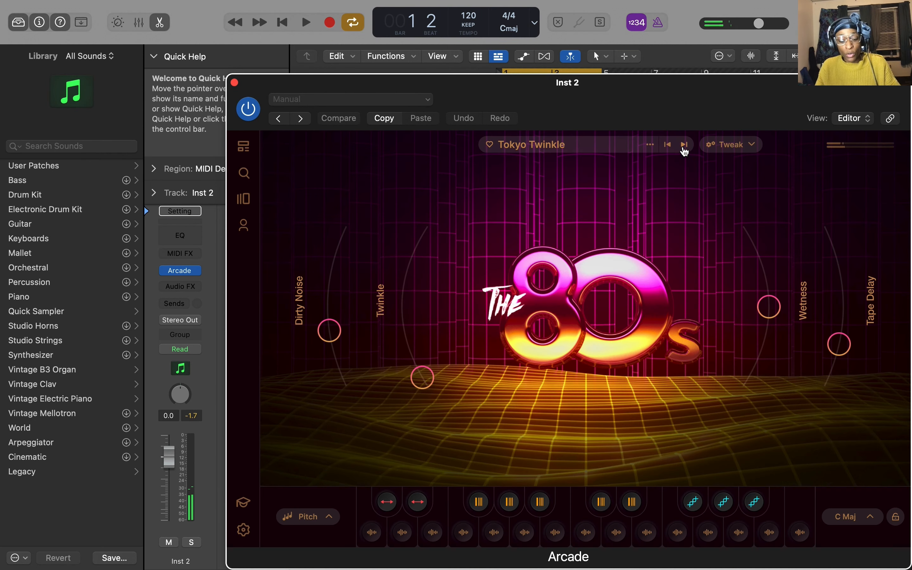
key("r")
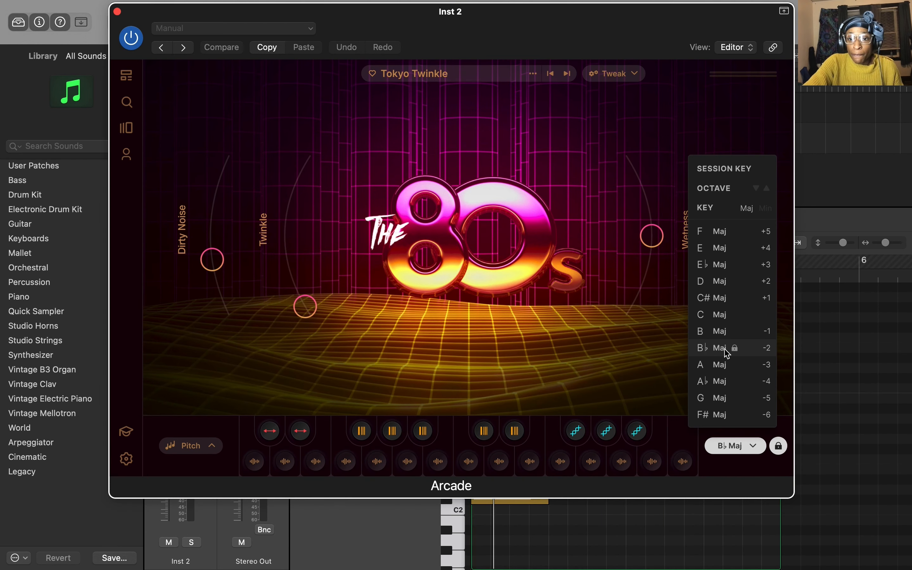
left_click(718, 331)
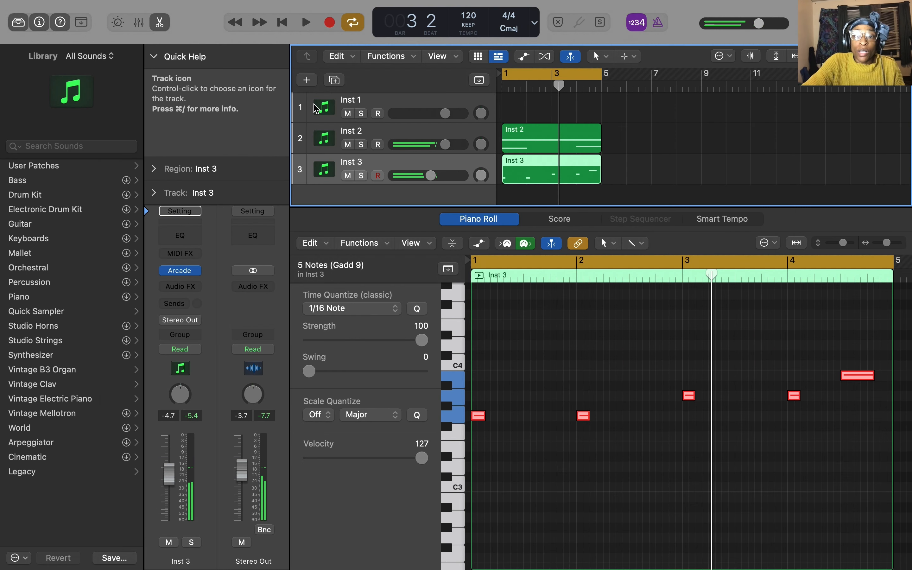
Step: Create a pattern region on the Inst 1 track and transpose its pattern up one octave
left_click(316, 109)
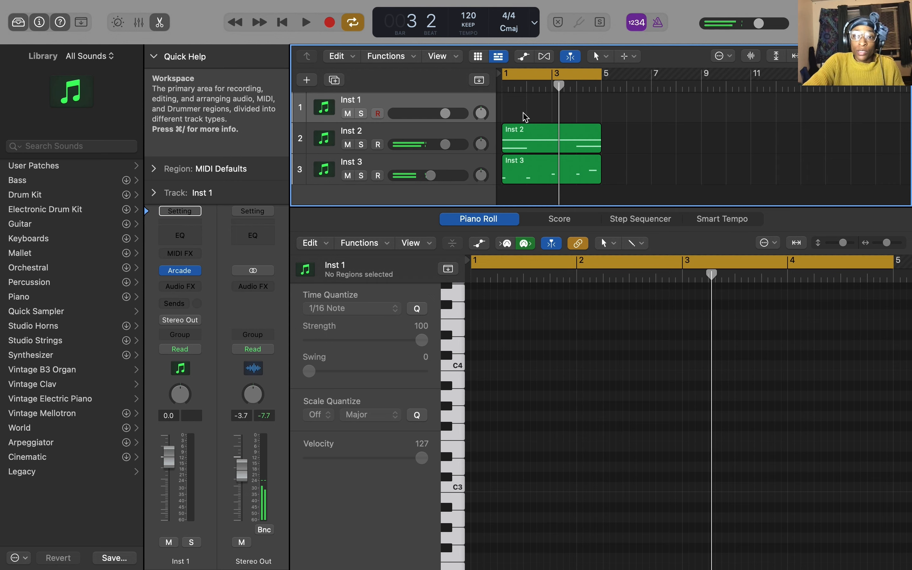
right_click(525, 117)
left_click(510, 101)
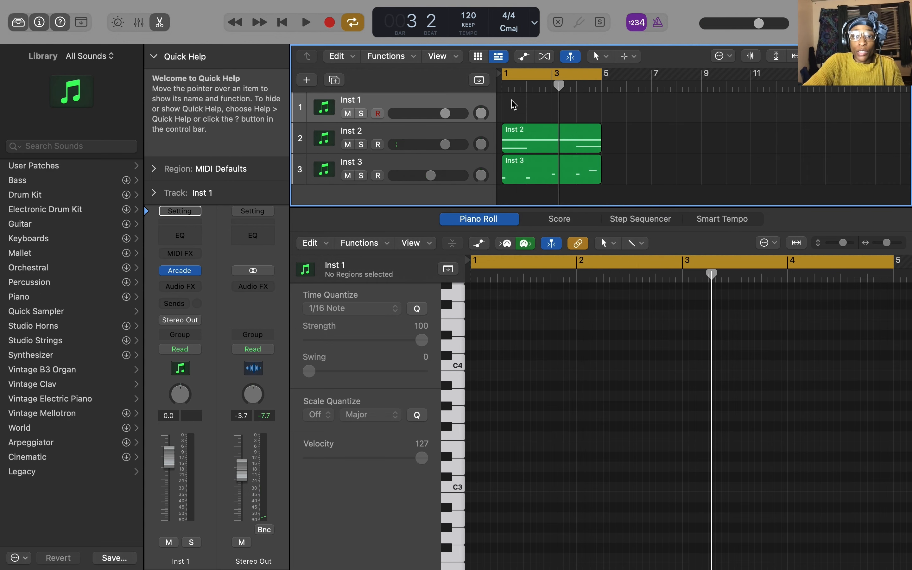
right_click(527, 110)
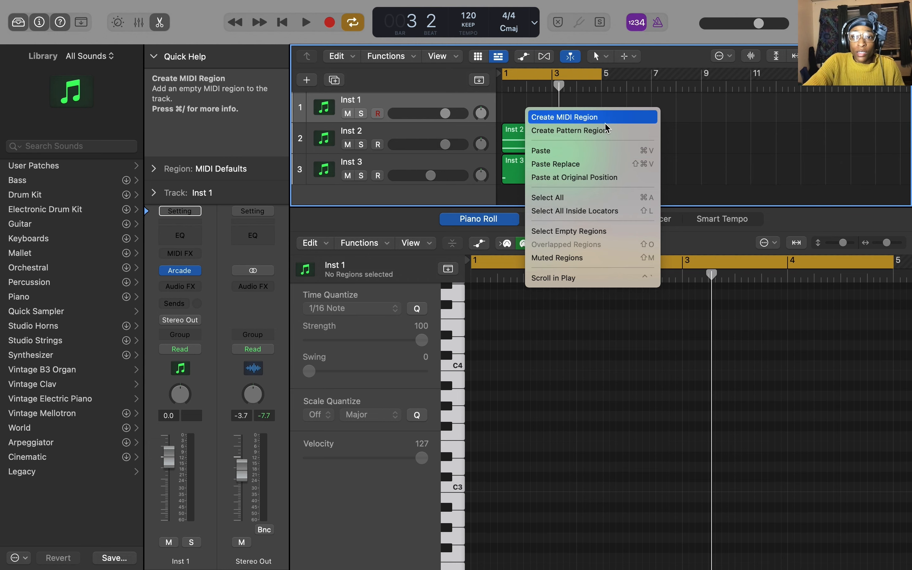
left_click(605, 132)
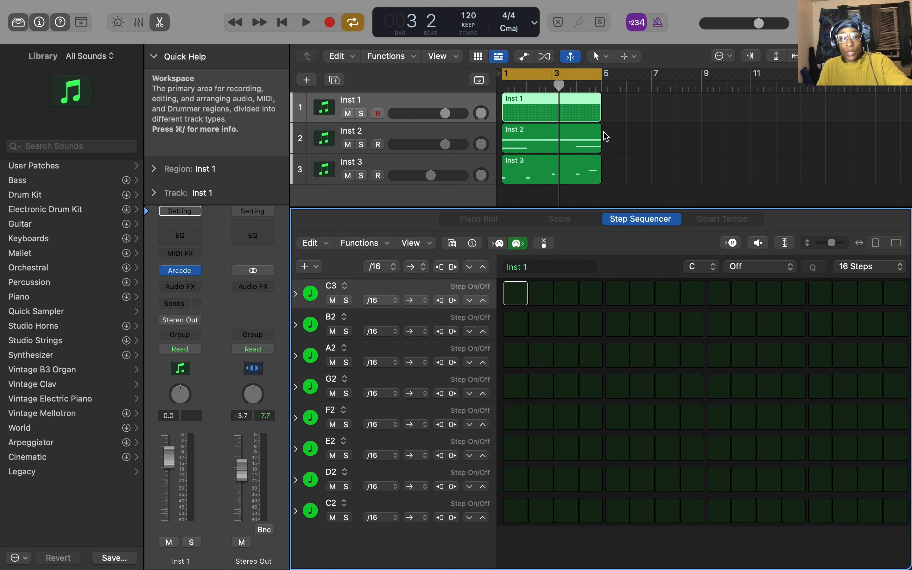
left_click(376, 246)
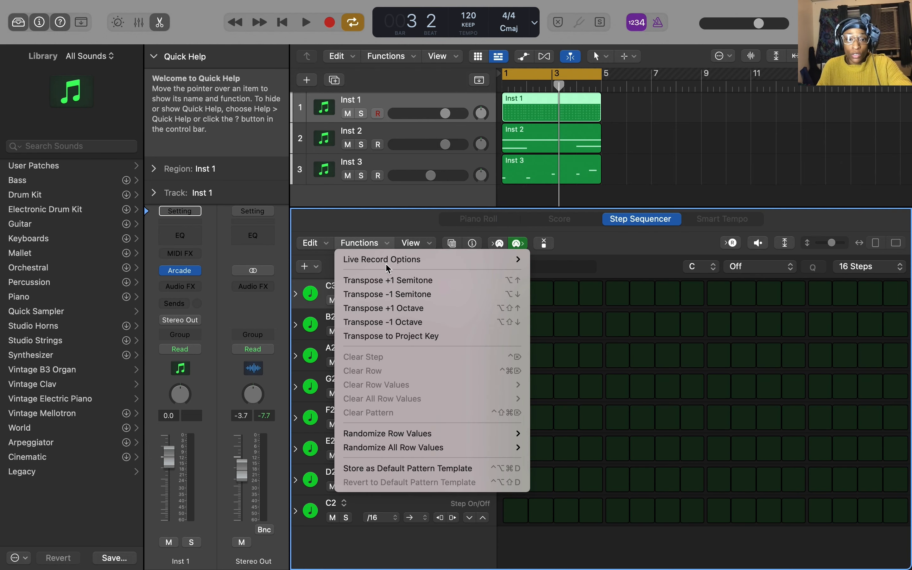
left_click(410, 311)
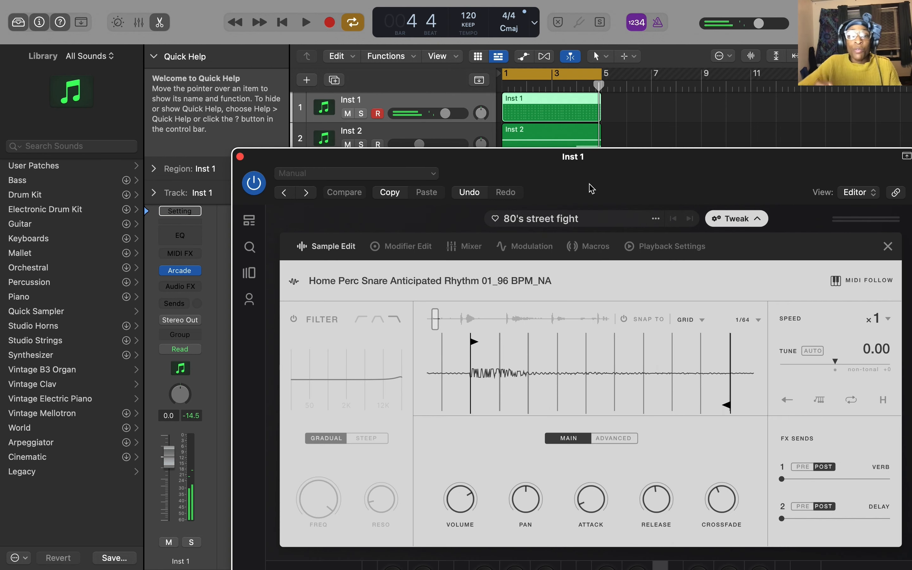
Step: In Inst 1's Arcade mixer, raise the volume of the E3 snare sample
left_click_drag(565, 158, 460, 85)
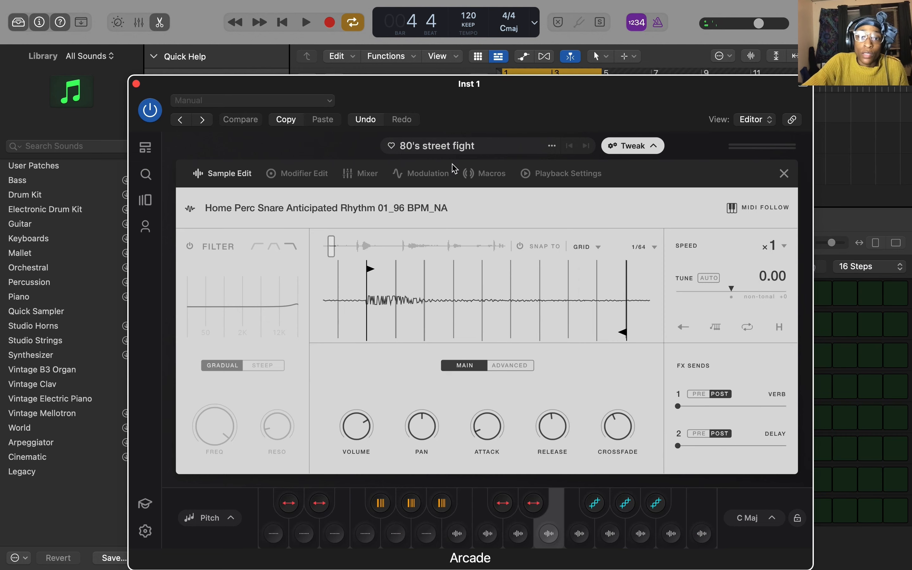
left_click(442, 149)
left_click(556, 521)
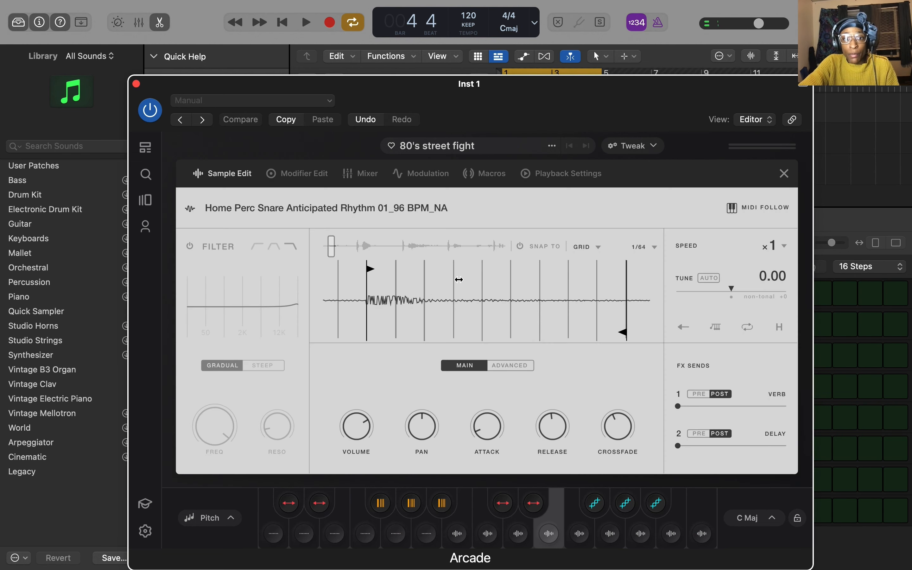
left_click(367, 181)
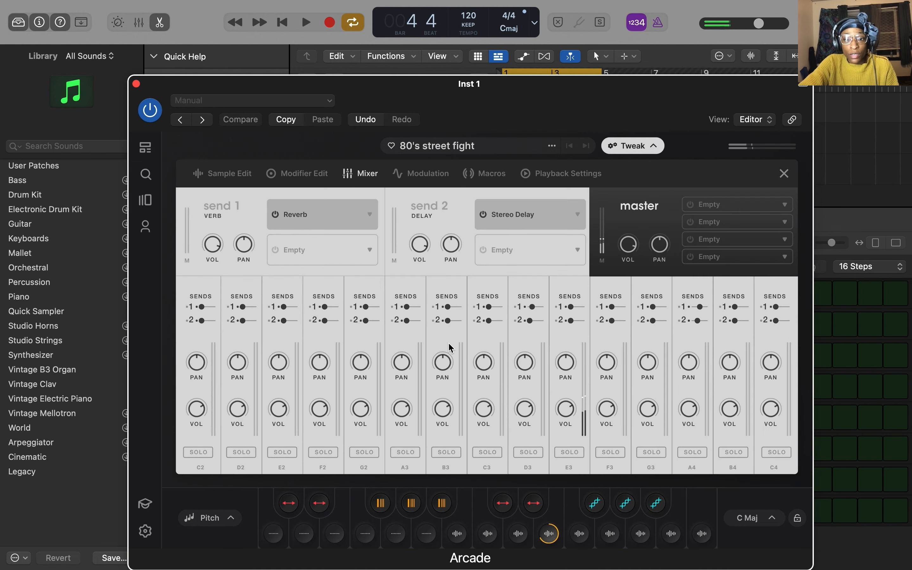
left_click_drag(566, 410, 558, 372)
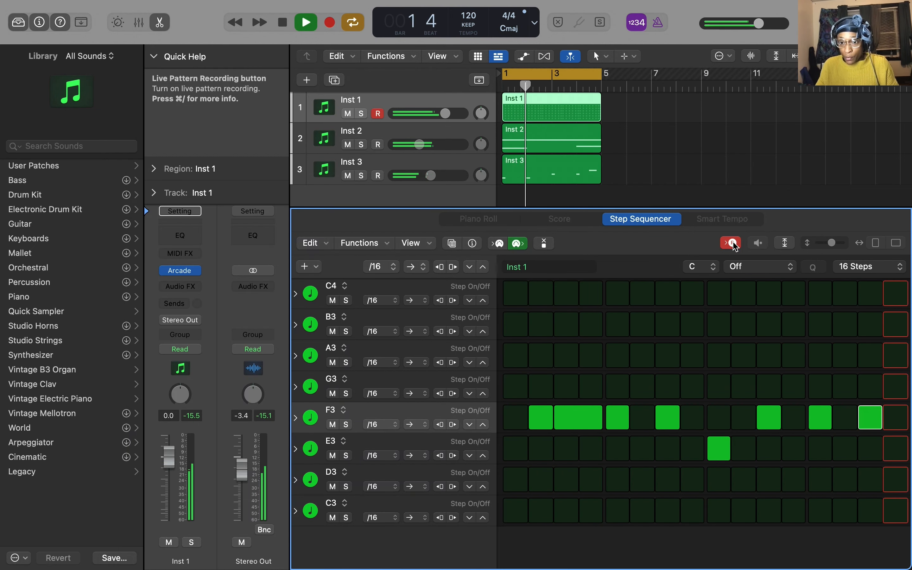
Step: Stop the live pattern recording, raise the C3 key's volume in Inst 1's Arcade mixer and check it during playback
key("space")
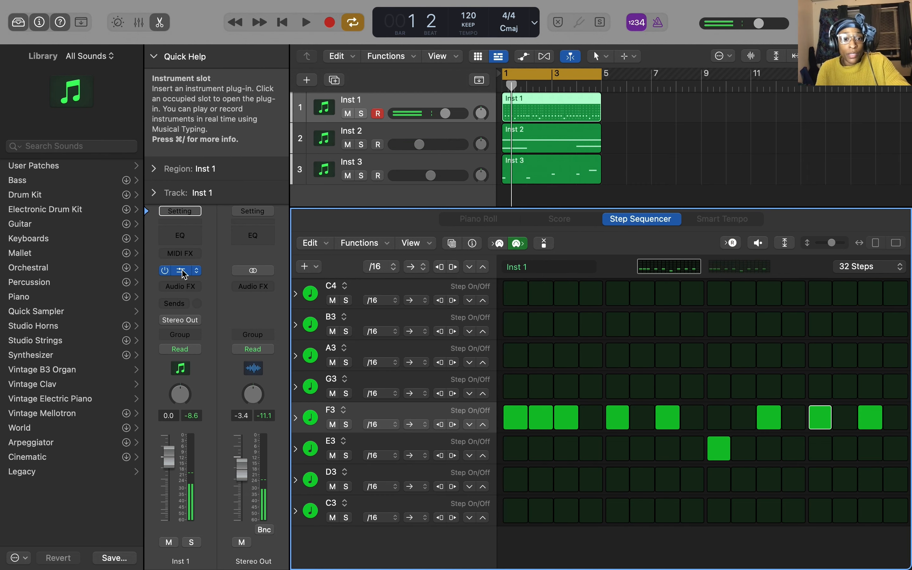
left_click(183, 271)
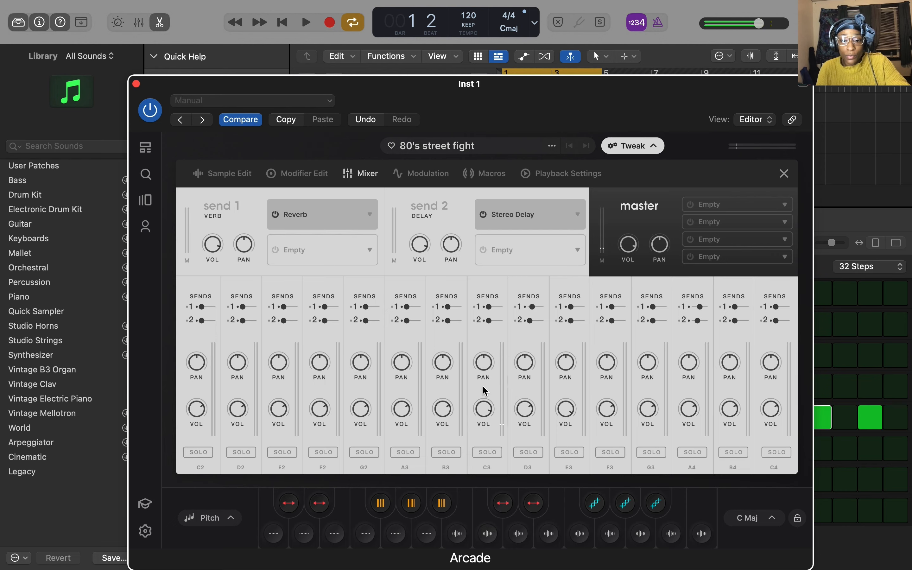
key("space")
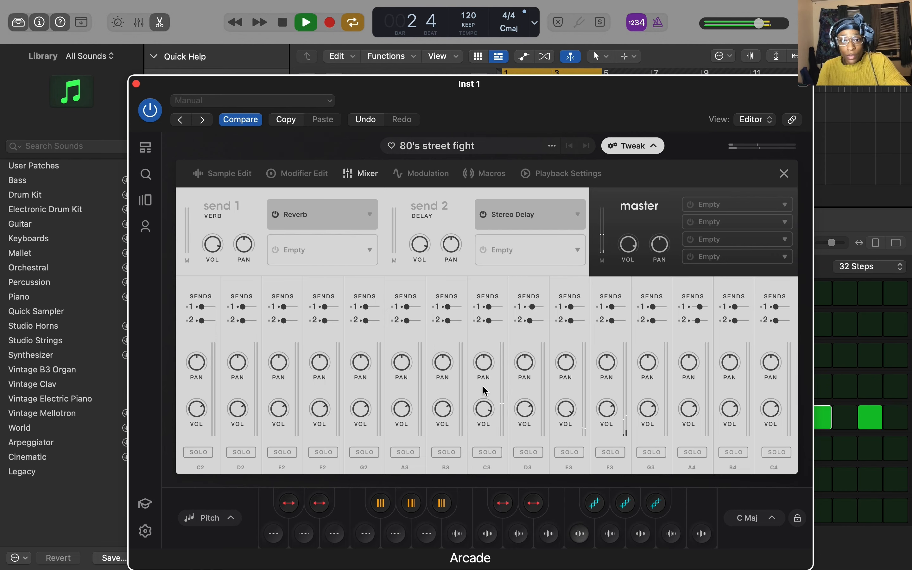
key("space")
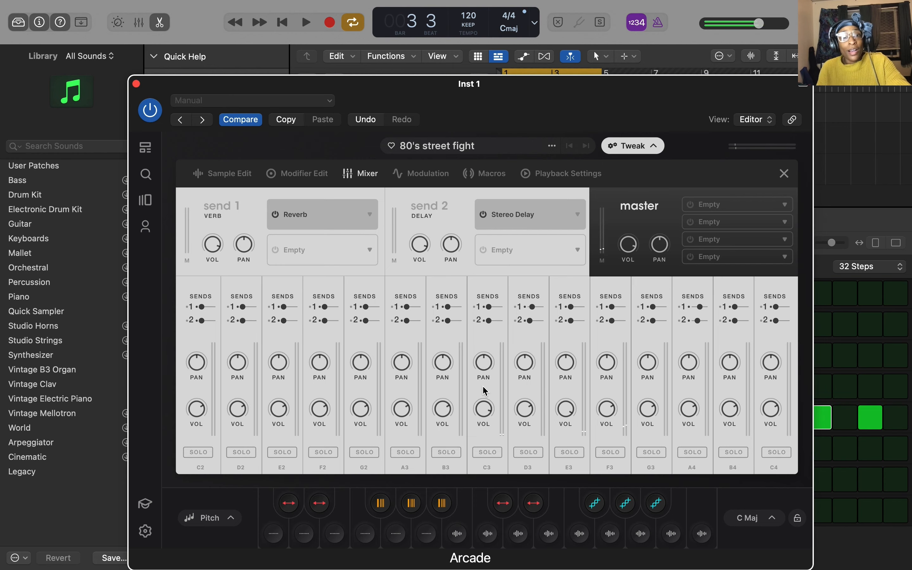
left_click(137, 84)
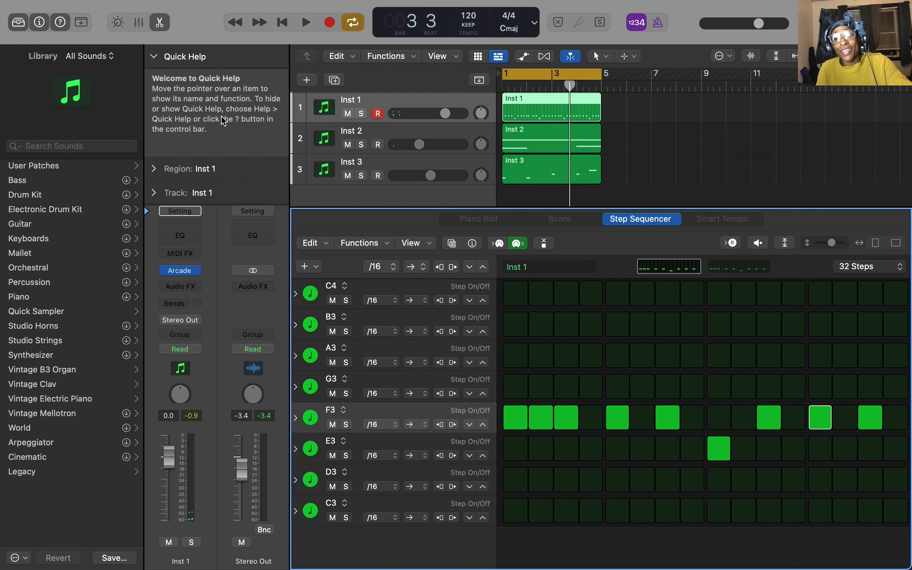
Step: Live-record C3, D3 and A3 hits into Inst 1's pattern, with the C3, D3 and F3 rows named kick, snare and hh
left_click(734, 244)
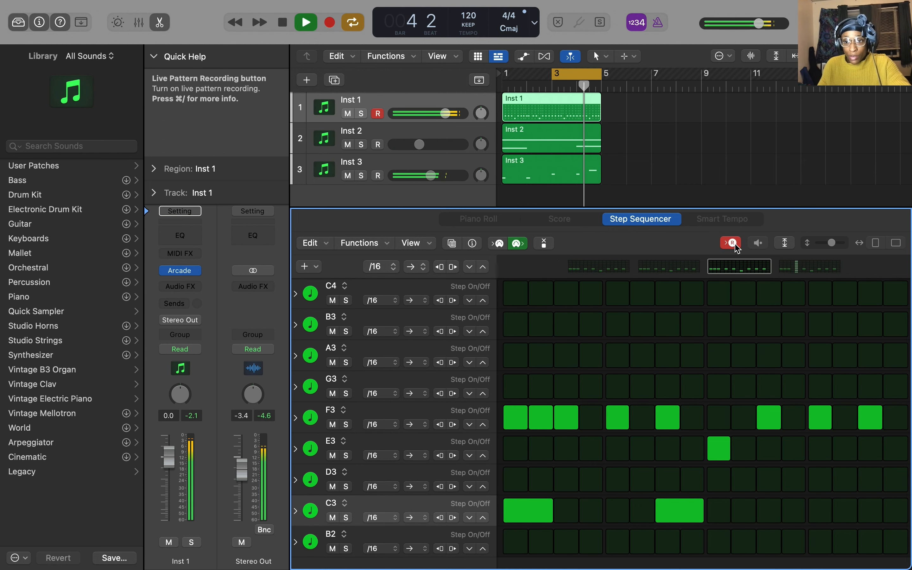
key("space")
left_click(727, 479)
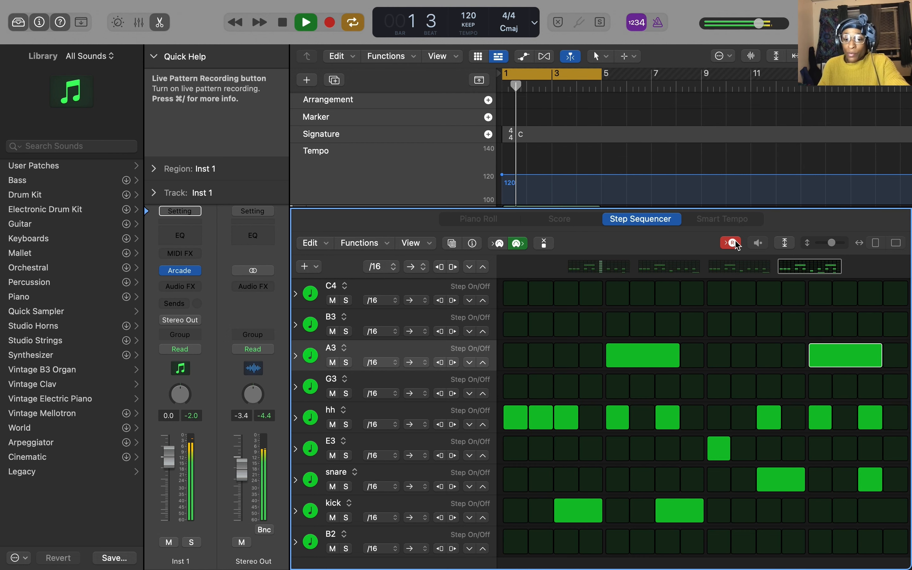
key("space")
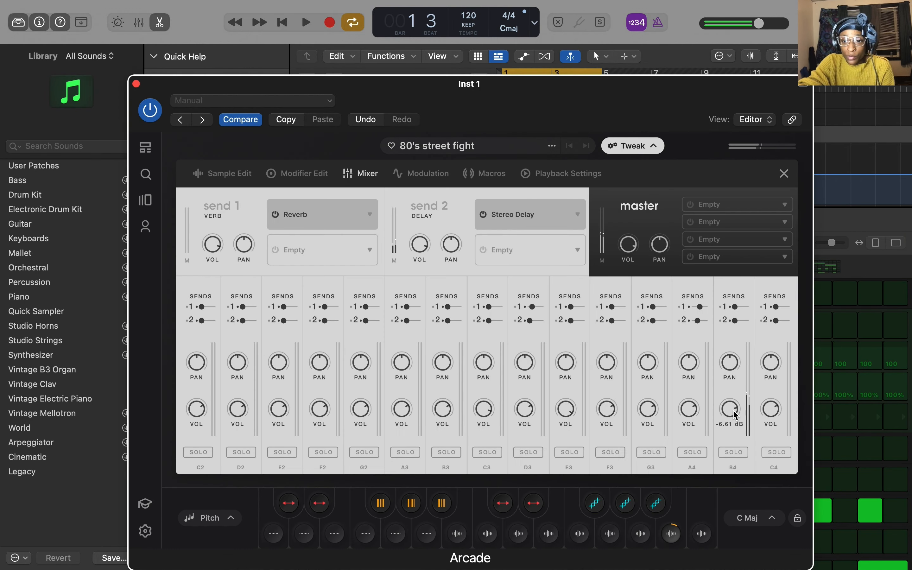
Step: Raise the B4 key's volume in Inst 1's Arcade and add a Compressor in the first master effect slot
left_click_drag(733, 409, 732, 406)
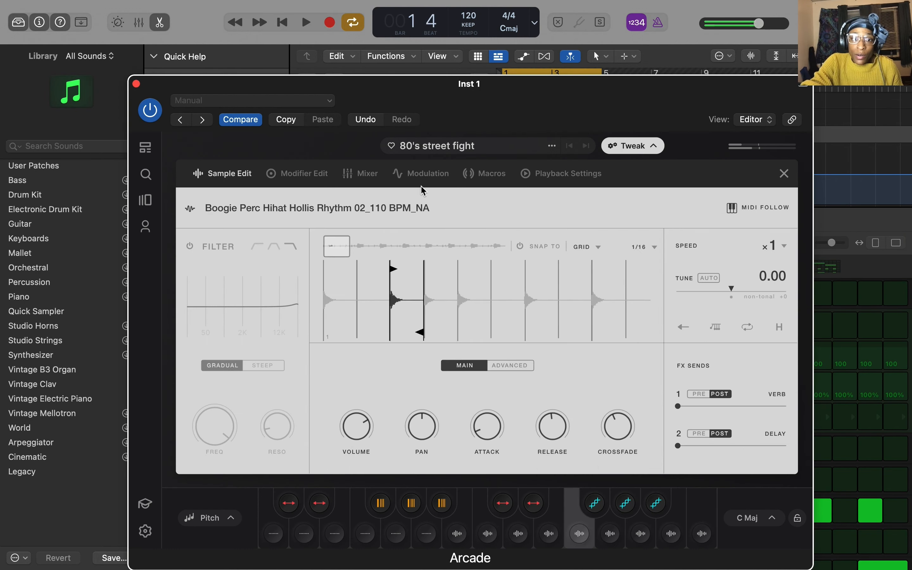
left_click(361, 178)
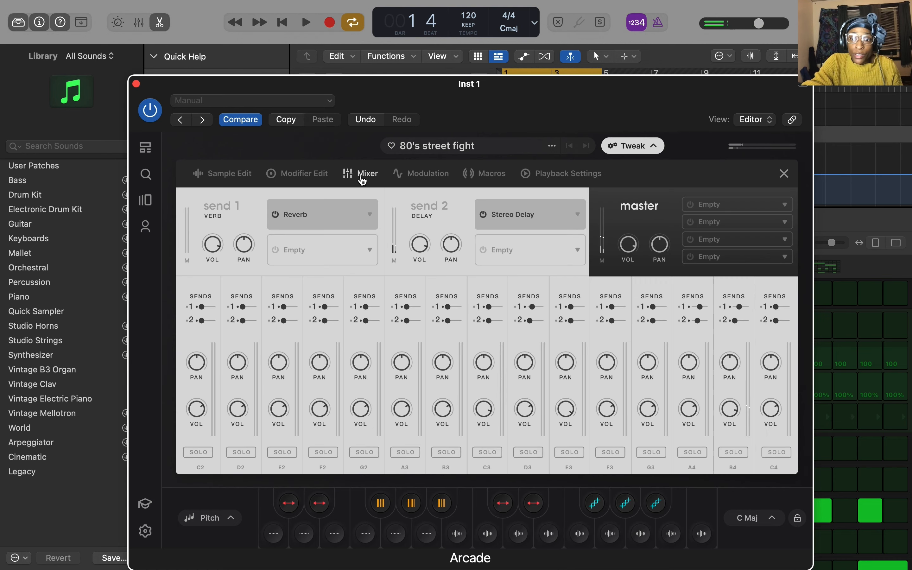
left_click(787, 205)
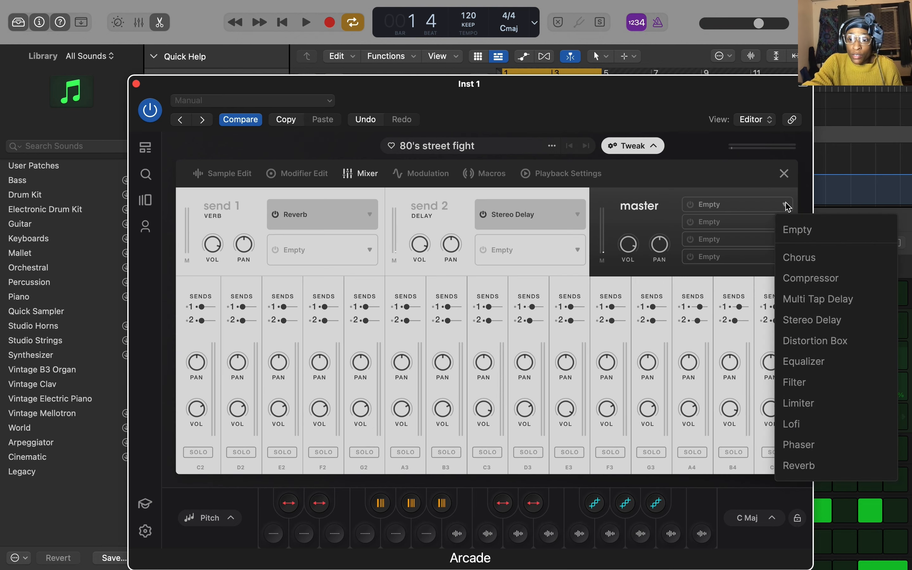
left_click(812, 281)
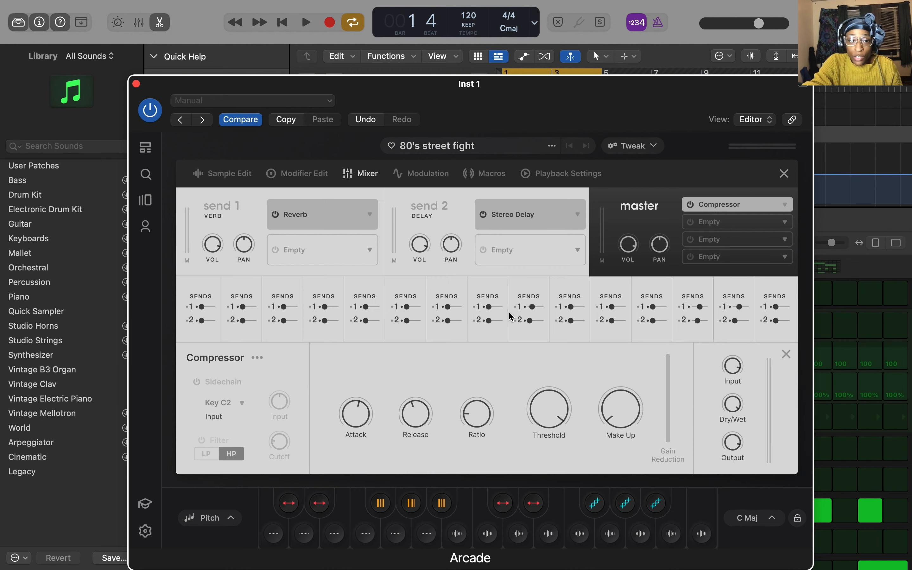
Step: Raise the master Compressor's Make Up gain while the beat plays
key("space")
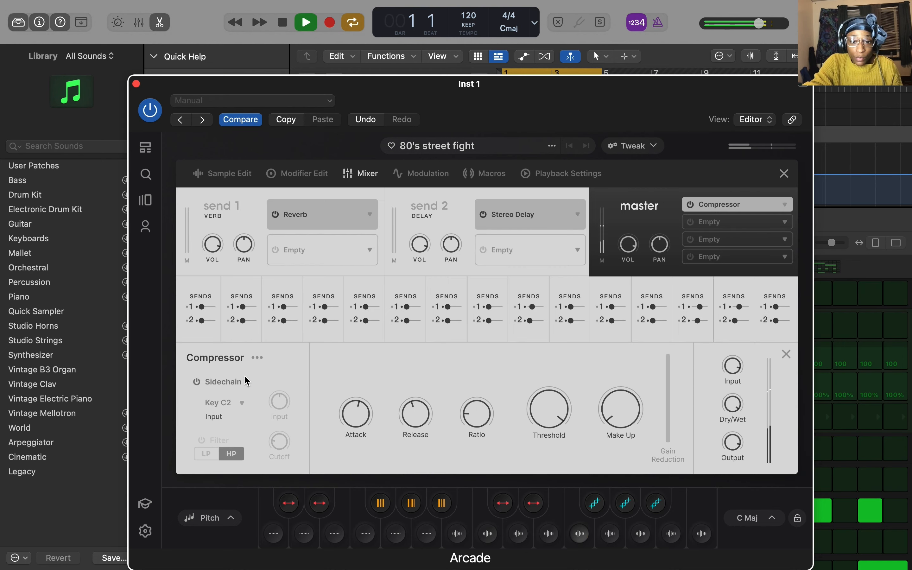
left_click_drag(595, 410, 603, 385)
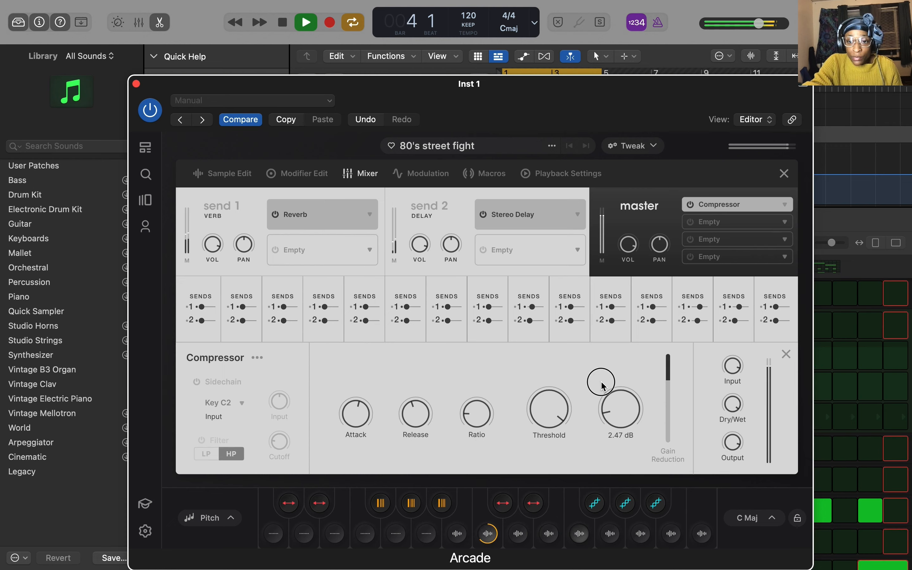
left_click_drag(602, 385, 603, 384)
key("space")
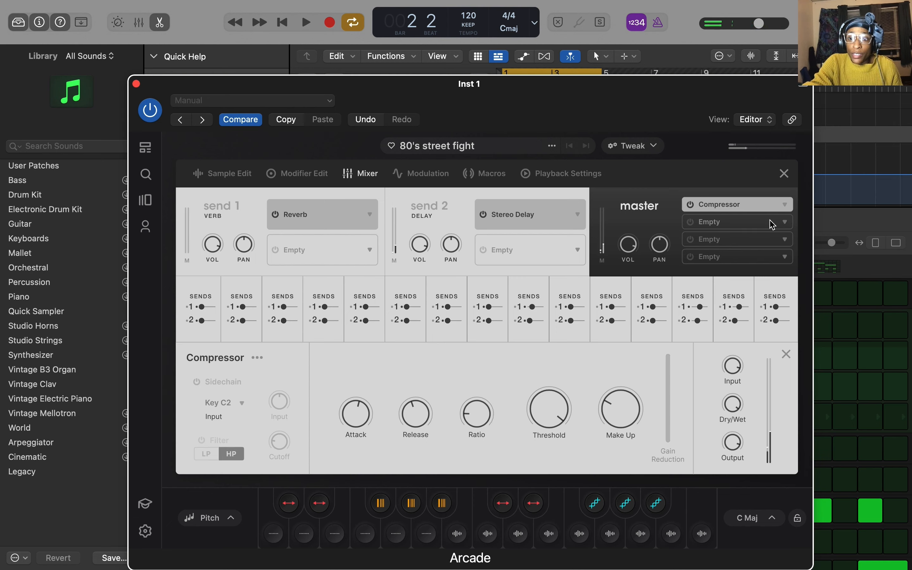
Step: Add a Limiter in the second master effect slot and play the beat through it
left_click(787, 226)
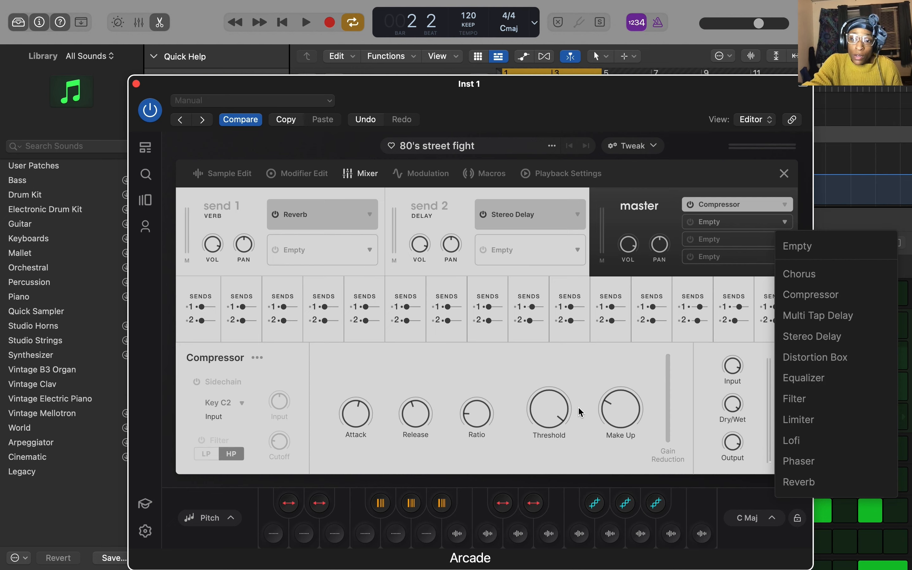
left_click(801, 420)
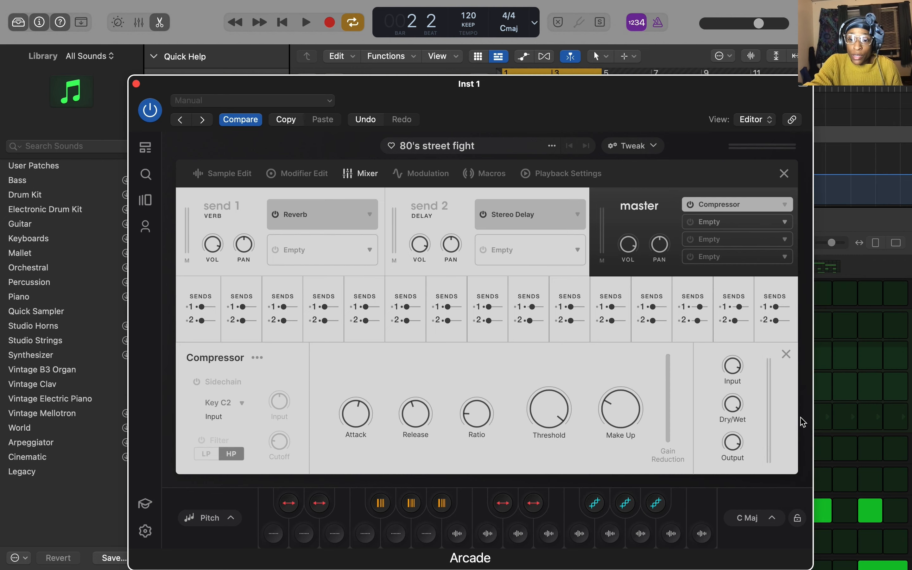
mouse_move(539, 437)
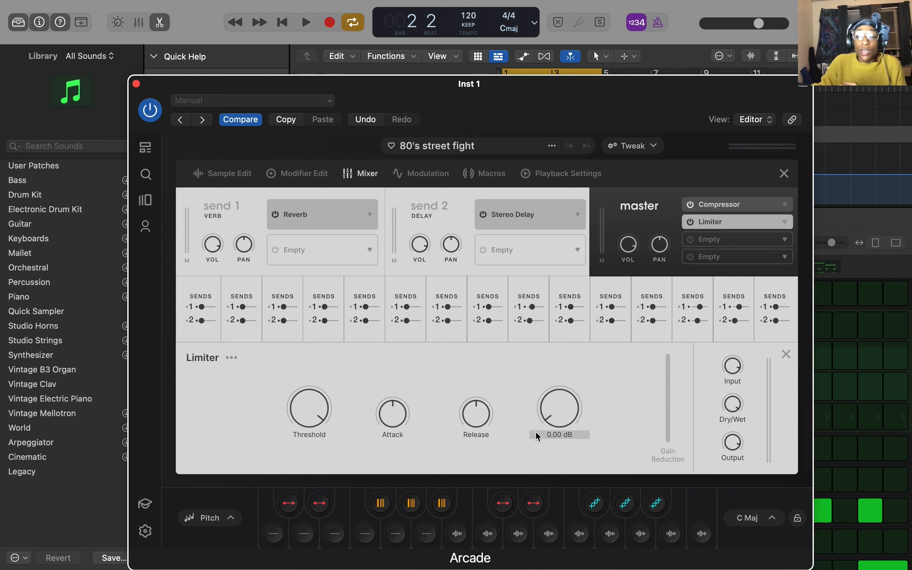
key("space")
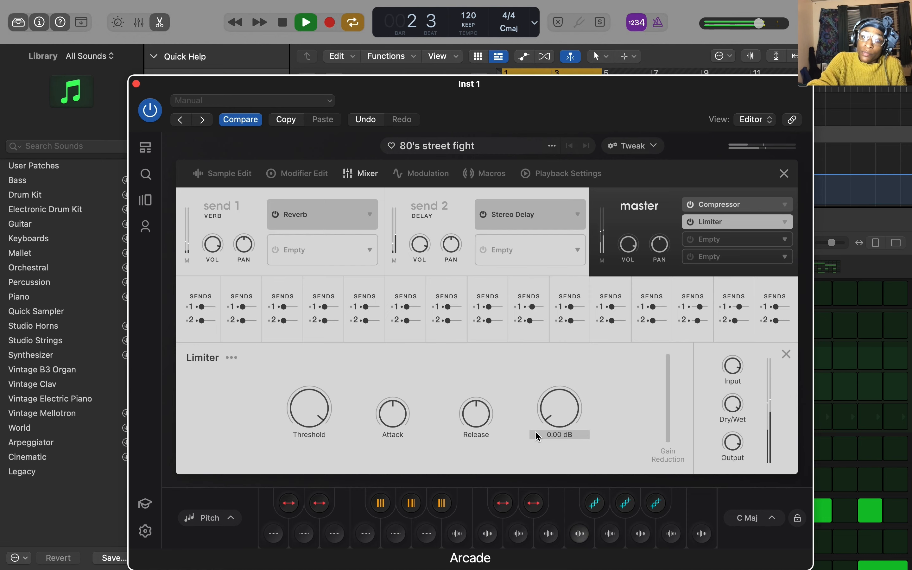
Step: Select the D3 snare sample in Inst 1's Arcade and raise its volume
left_click(486, 524)
key("space")
left_click(519, 534)
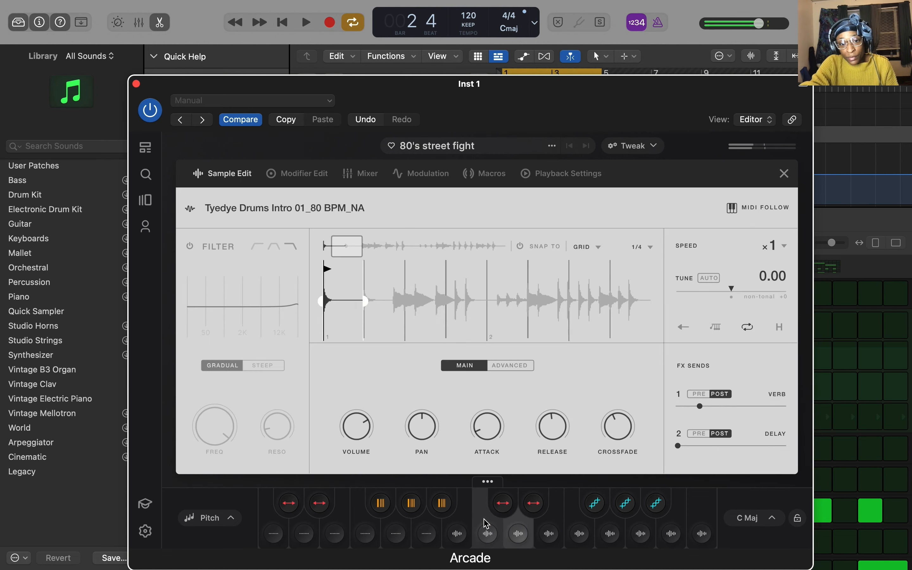
left_click_drag(360, 418, 360, 412)
key("space")
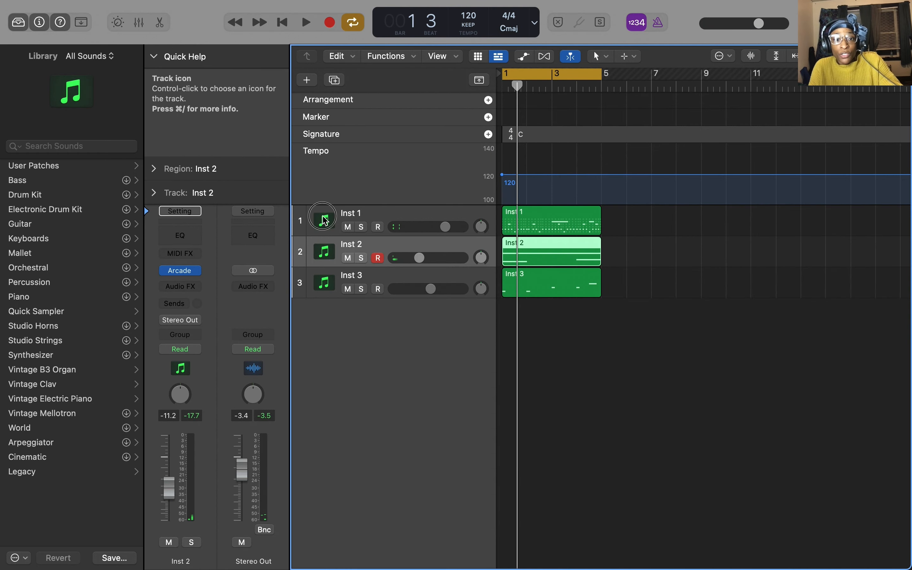
Step: Reopen Inst 1's Arcade mixer and pan the A4 key to 9.4 R
left_click(324, 221)
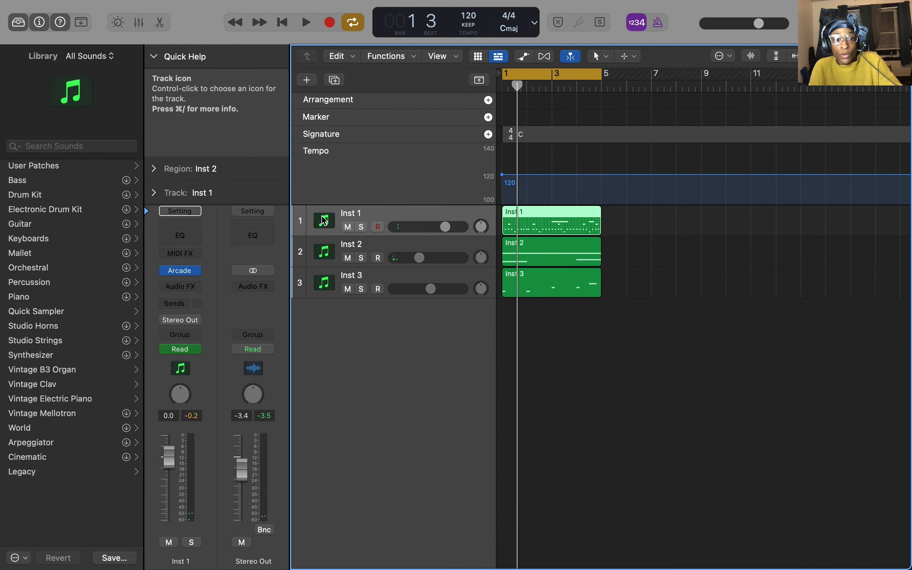
left_click(182, 271)
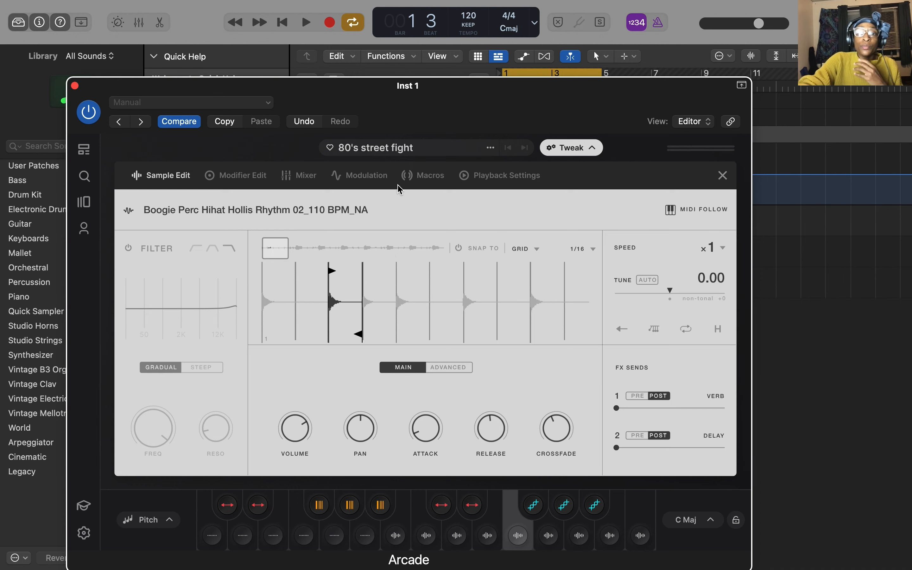
left_click(306, 176)
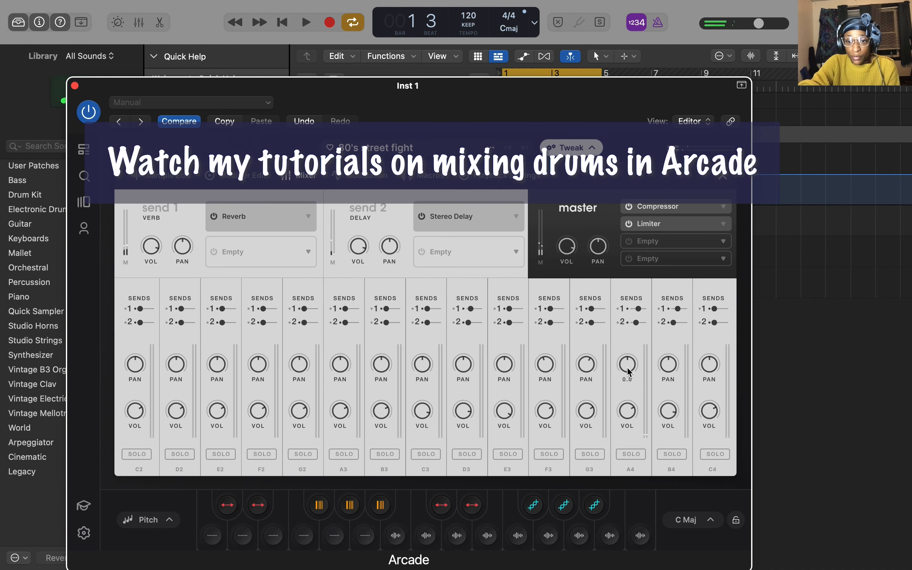
key("space")
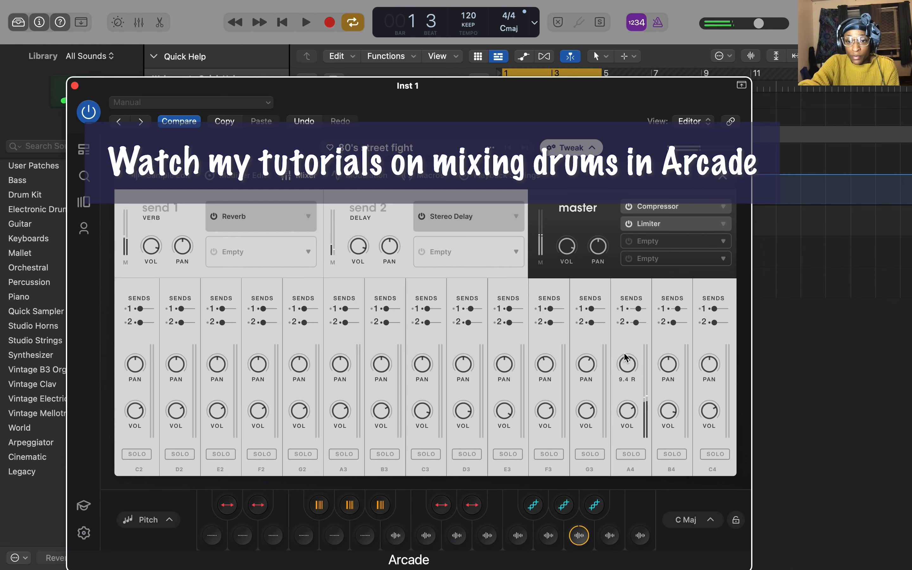